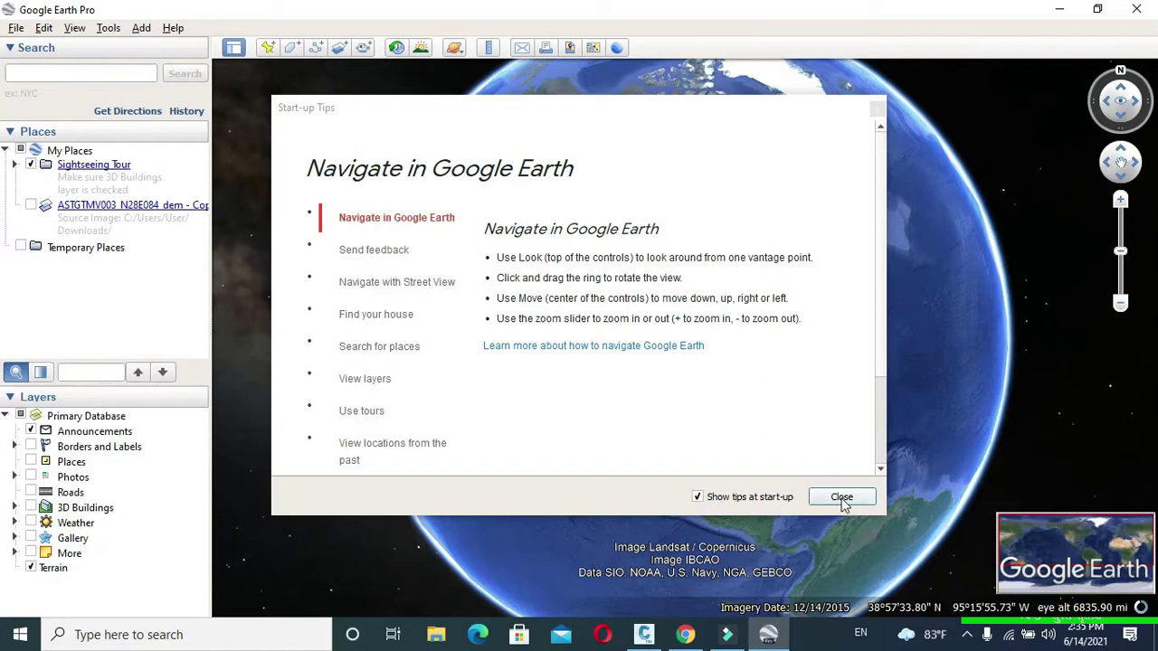
Search for 'parsyang' and fly to parsyang --5 pokhara in Pokhara, Nepal.
click(841, 497)
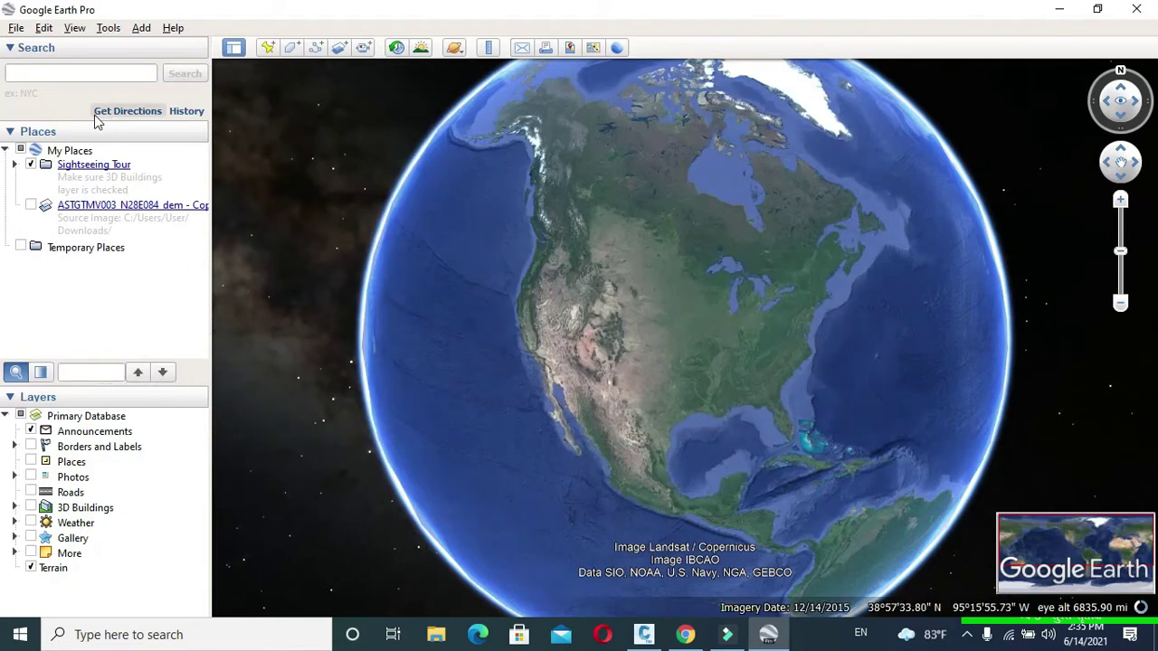
click(73, 80)
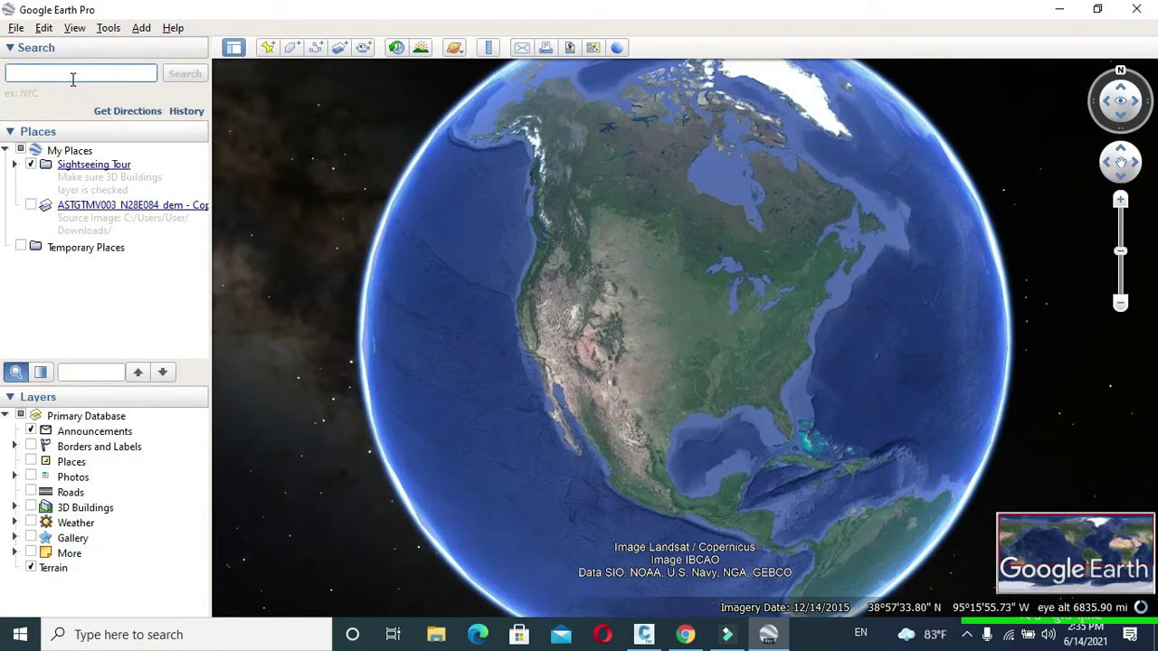
text(parsya)
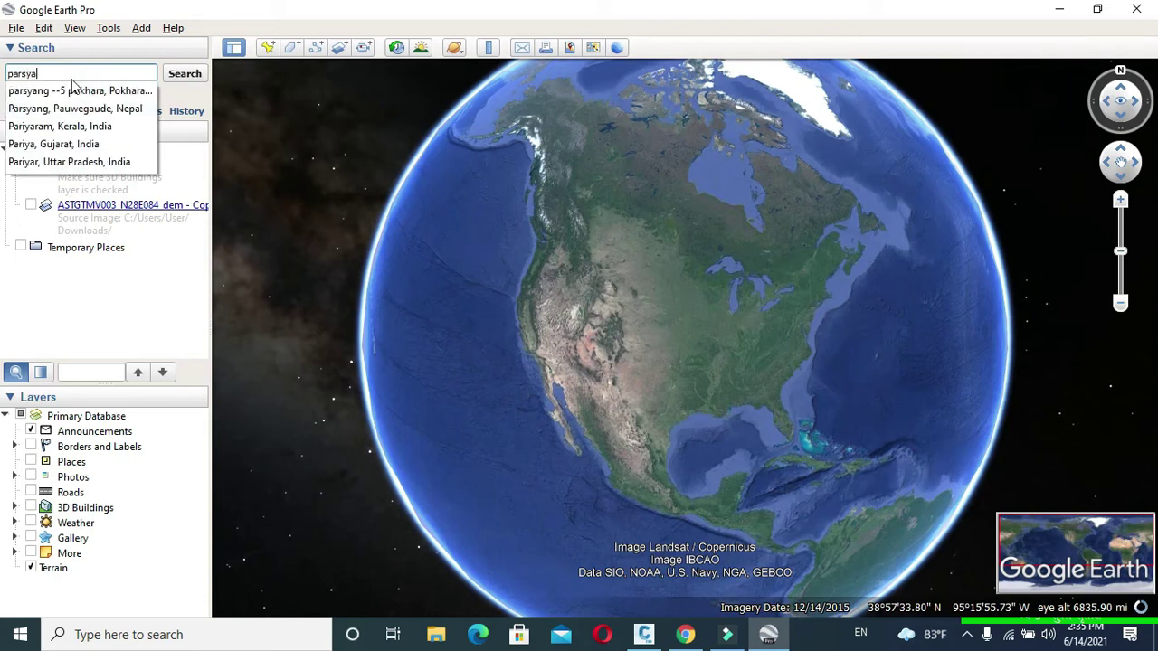
click(65, 91)
click(184, 73)
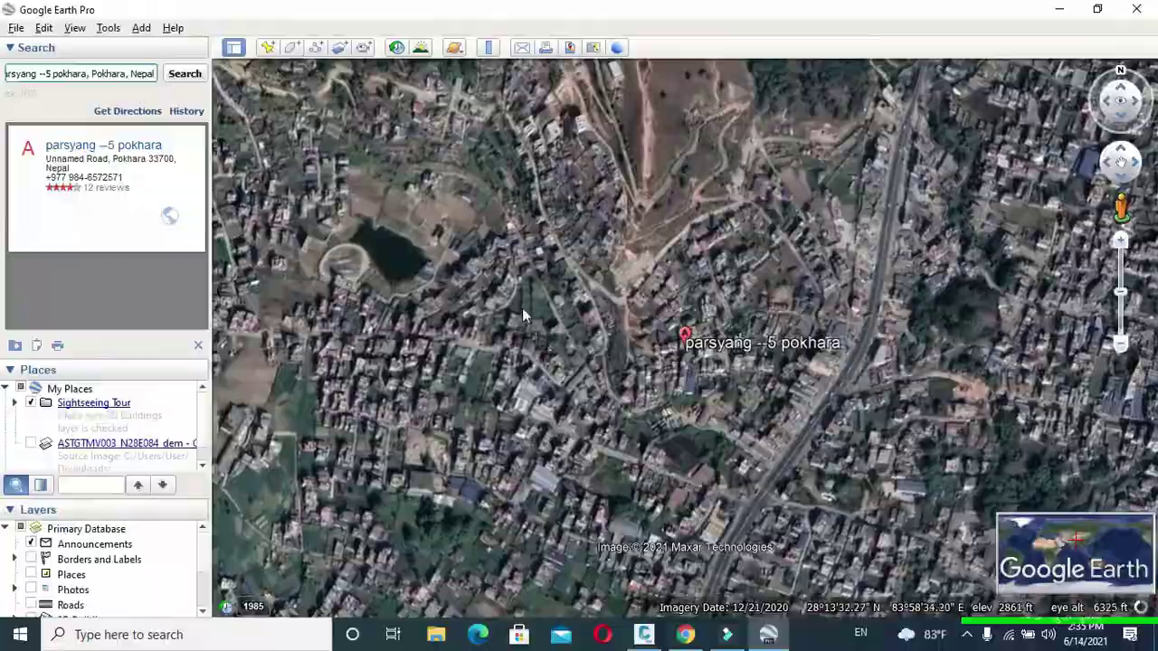
Pan and zoom in on the fields beside the buildings.
drag(522, 308, 645, 352)
scroll(645, 353, up, 5)
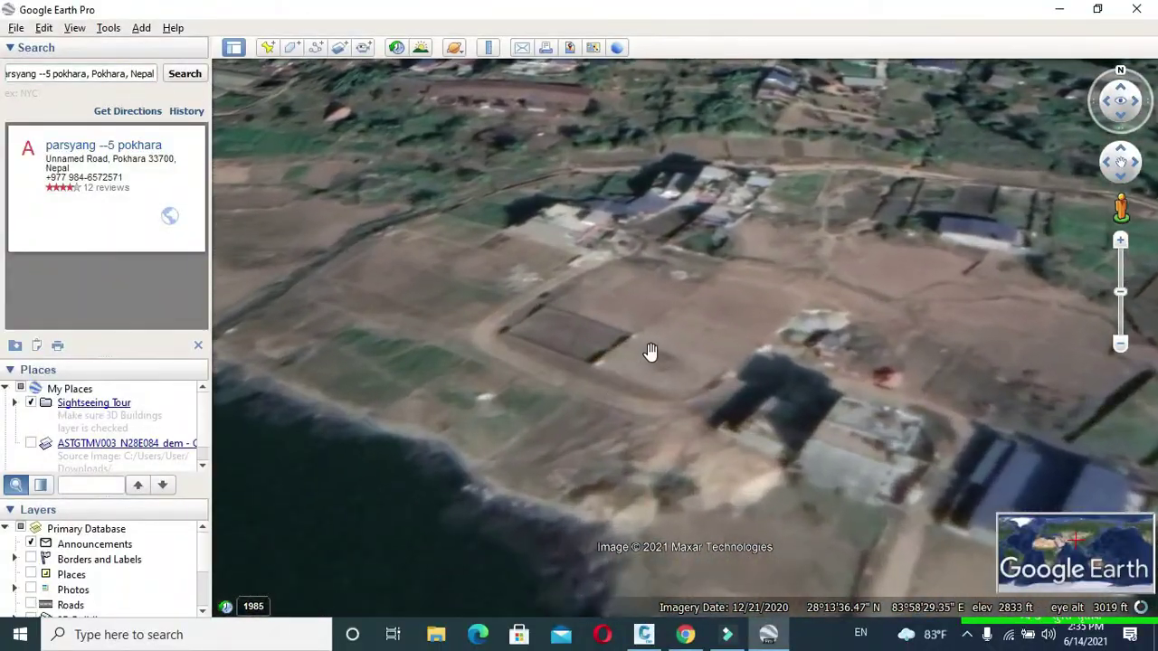
drag(650, 351, 661, 528)
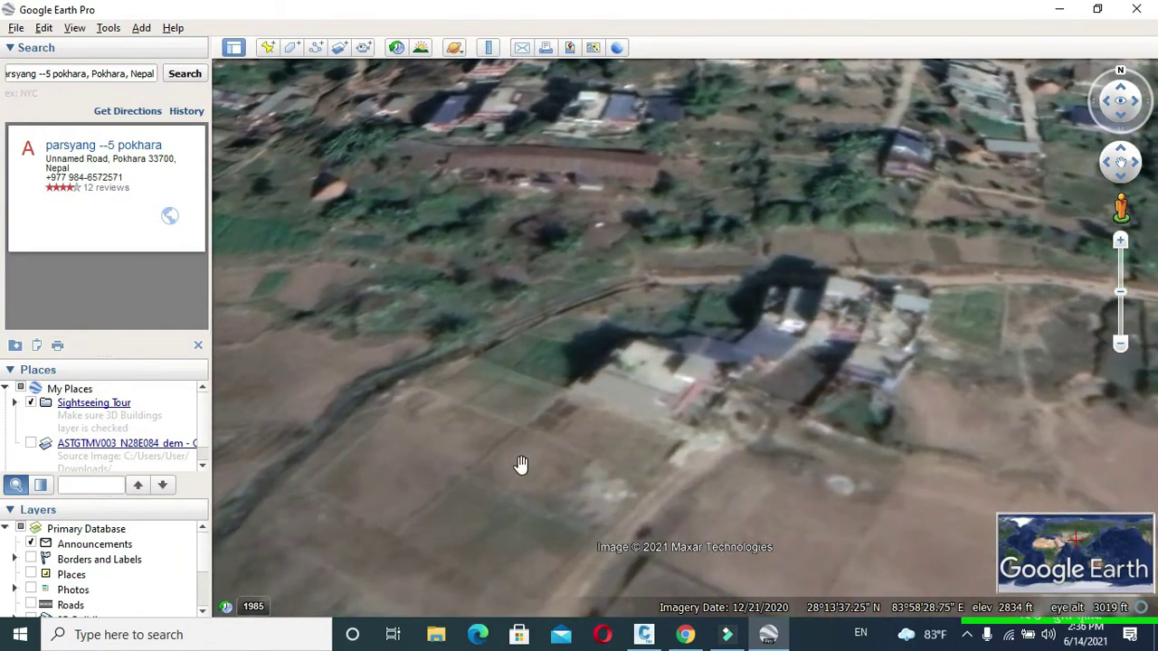
In Options, show coordinates as Universal Transverse Mercator and units as meters and kilometers.
click(106, 32)
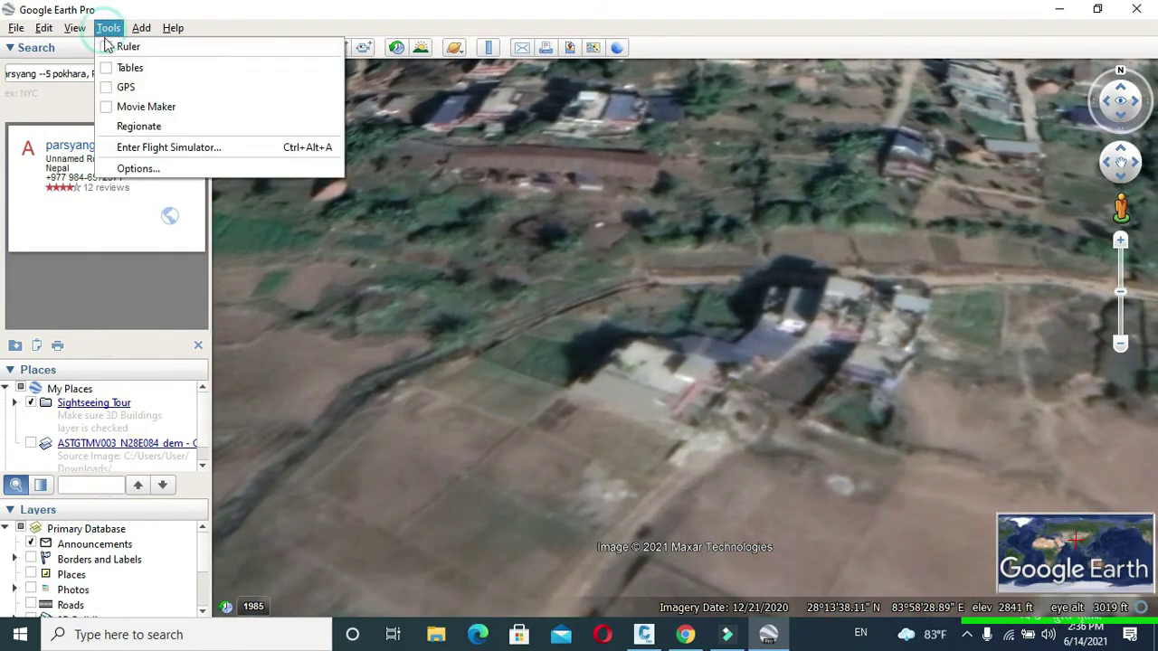
click(144, 166)
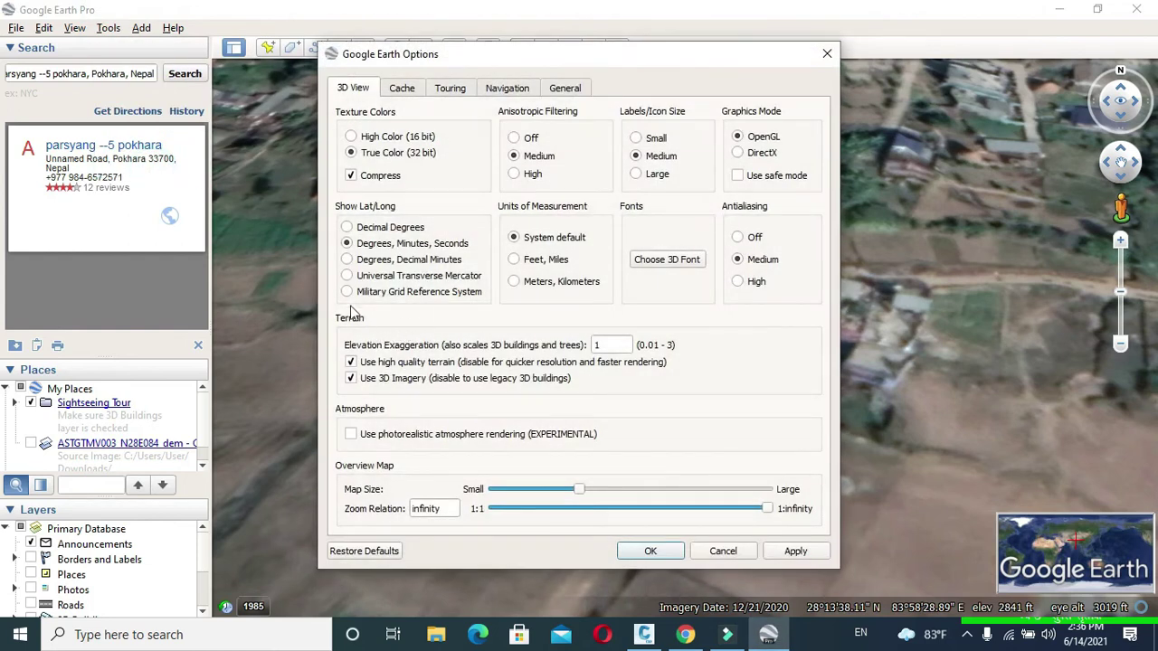
click(347, 275)
click(515, 282)
Create a new path named 'Our path' with a green line colour.
click(665, 550)
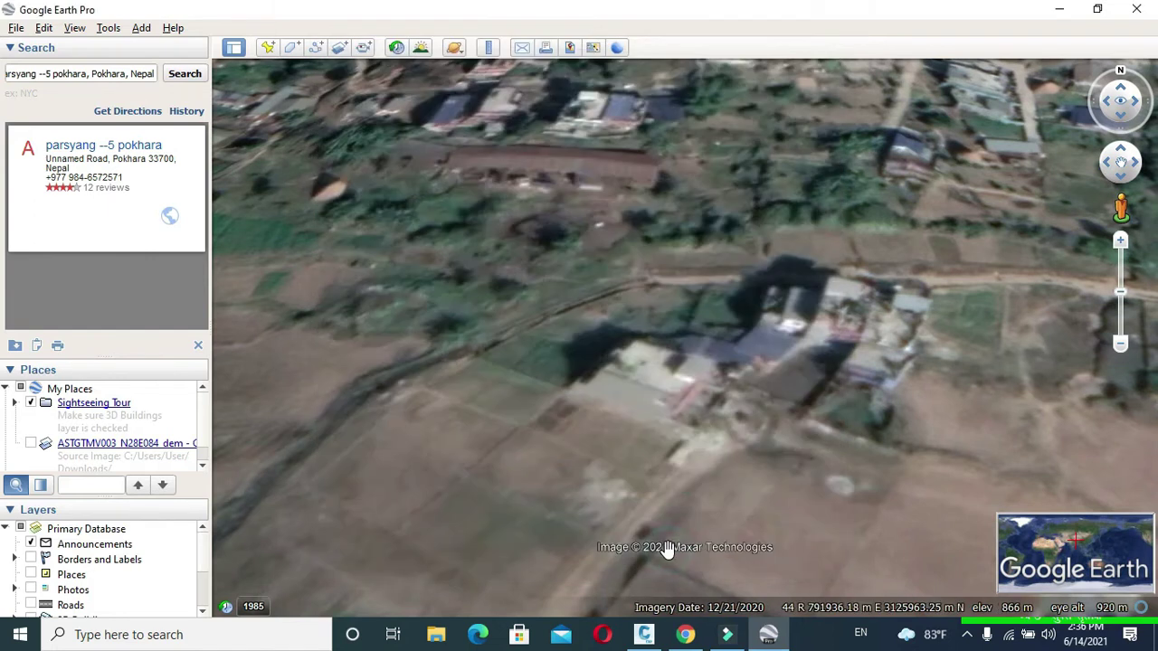
click(314, 55)
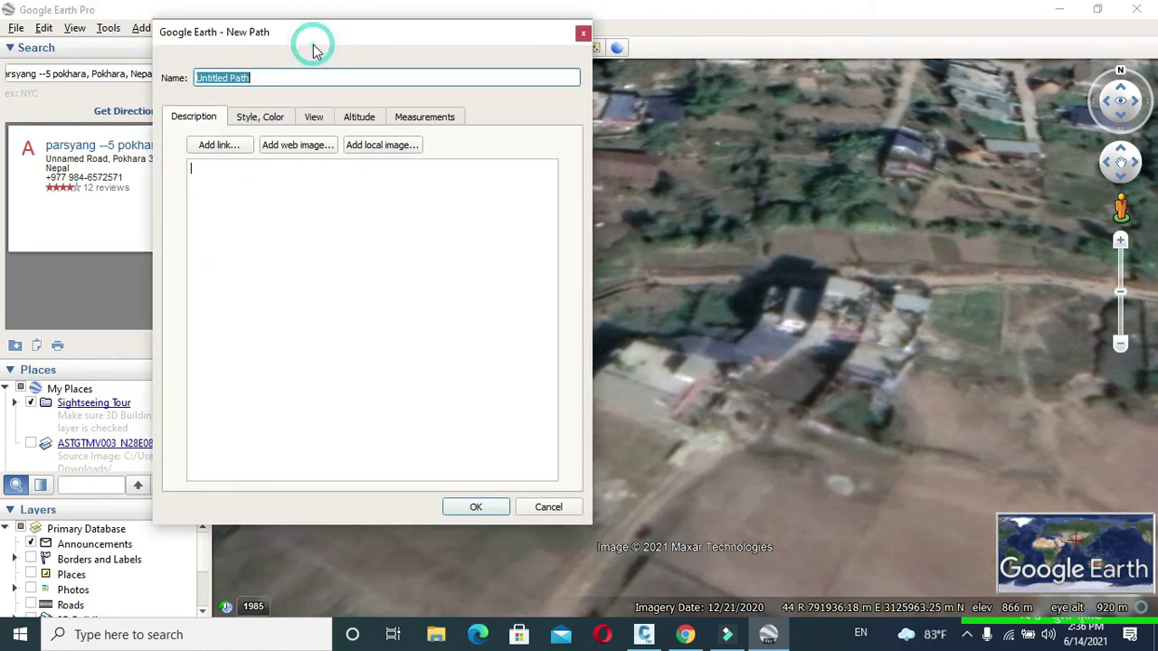
click(275, 78)
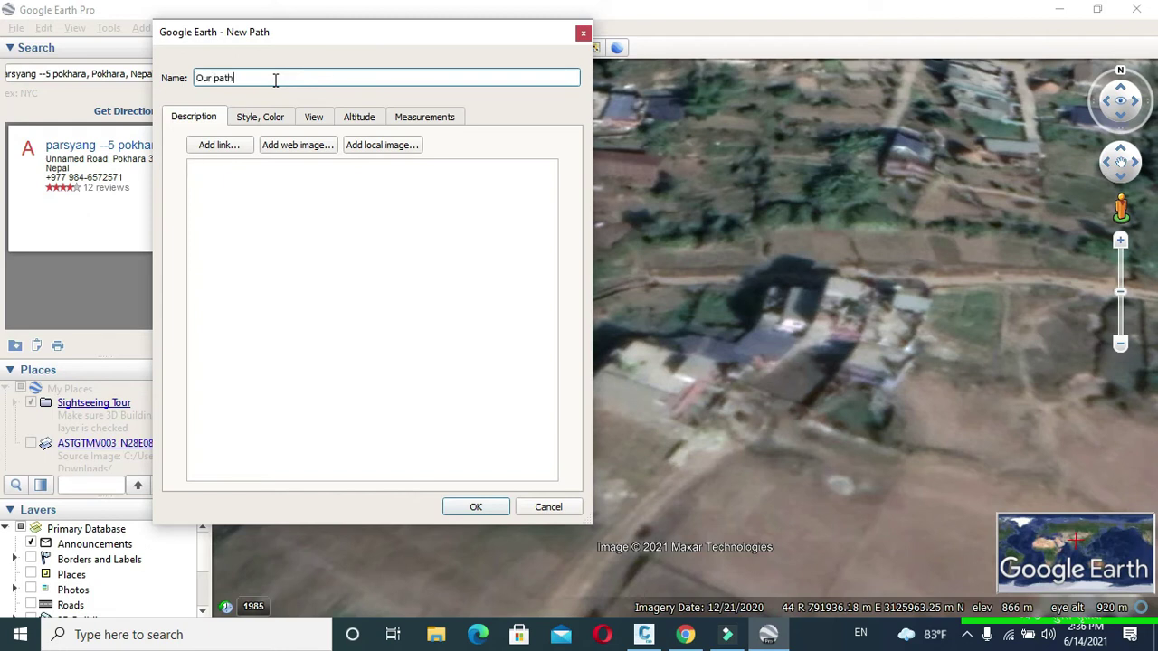
click(280, 121)
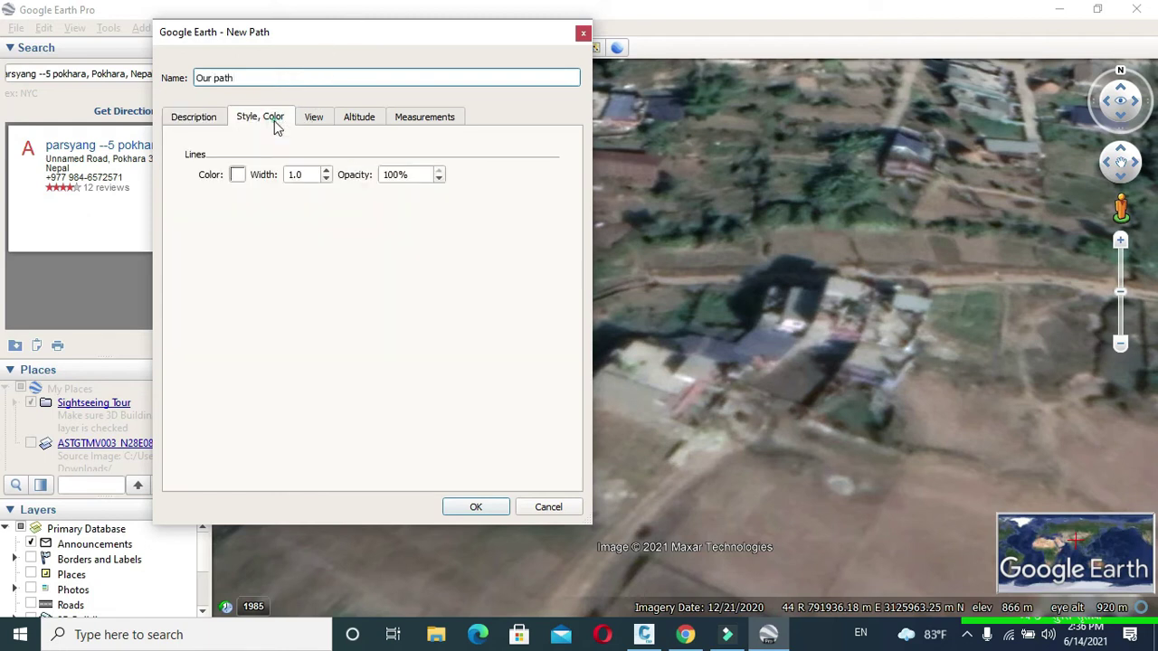
click(243, 178)
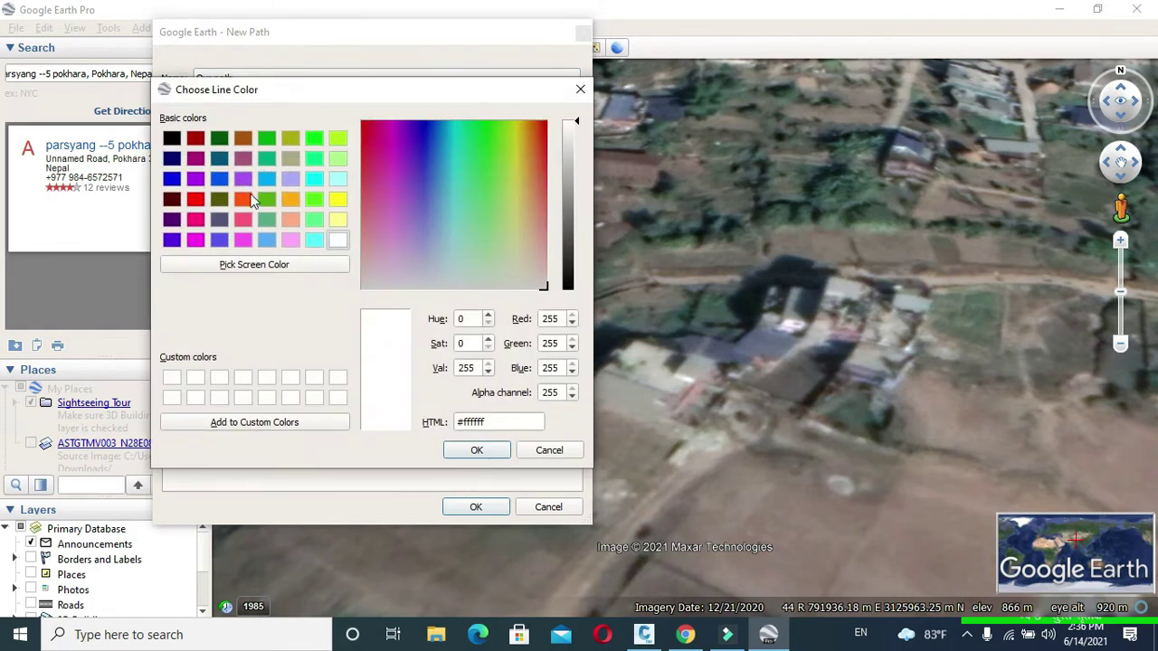
click(267, 198)
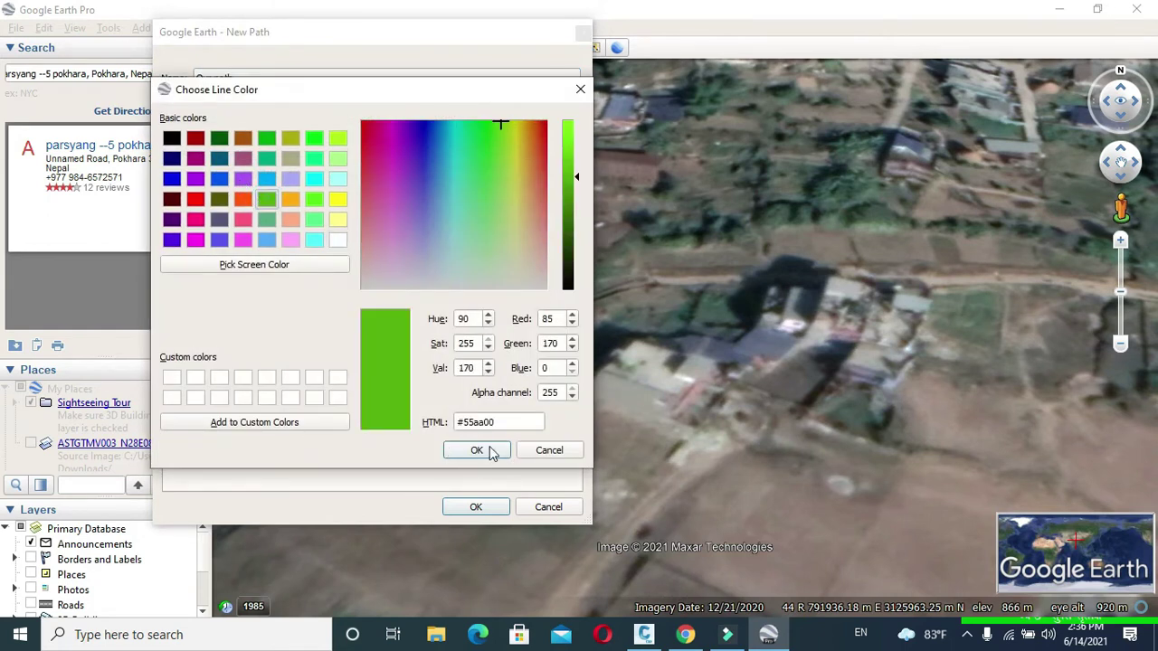
click(477, 450)
drag(441, 43, 42, 115)
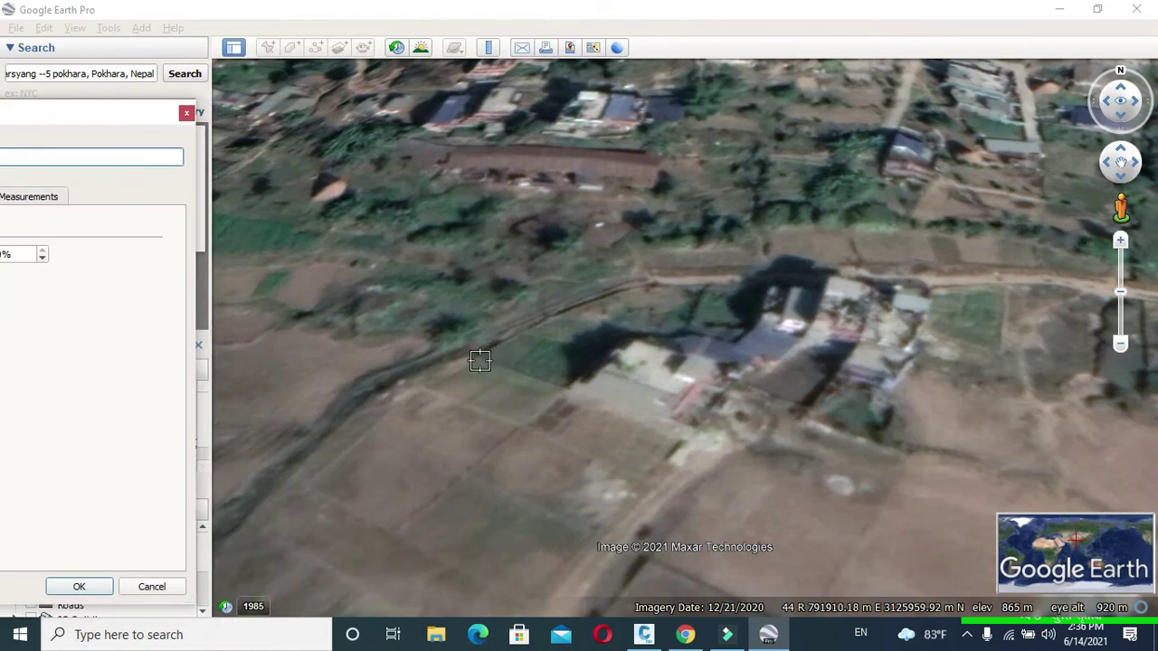
Trace the path back and forth across the field below the buildings.
mouse_move(477, 355)
mouse_down()
mouse_move(628, 409)
mouse_move(667, 439)
mouse_move(548, 417)
mouse_move(464, 446)
mouse_move(484, 485)
mouse_move(582, 540)
mouse_move(378, 454)
mouse_move(424, 517)
mouse_move(520, 577)
mouse_move(427, 504)
mouse_move(458, 417)
mouse_move(546, 405)
mouse_move(654, 449)
mouse_move(543, 509)
mouse_move(465, 459)
mouse_move(419, 389)
mouse_move(377, 521)
mouse_move(377, 449)
mouse_move(465, 406)
mouse_move(487, 435)
mouse_move(541, 445)
mouse_move(575, 476)
mouse_move(543, 499)
mouse_move(591, 506)
mouse_move(502, 433)
mouse_move(490, 381)
mouse_move(445, 395)
mouse_move(433, 472)
mouse_move(605, 453)
mouse_move(514, 537)
mouse_move(471, 531)
mouse_move(492, 560)
mouse_move(562, 451)
mouse_move(543, 401)
mouse_move(447, 395)
mouse_up()
mouse_move(435, 477)
mouse_down()
mouse_move(486, 439)
mouse_move(465, 460)
mouse_move(463, 513)
mouse_move(514, 475)
mouse_move(551, 527)
mouse_up()
mouse_move(468, 547)
mouse_down()
mouse_move(507, 511)
mouse_move(540, 543)
mouse_up()
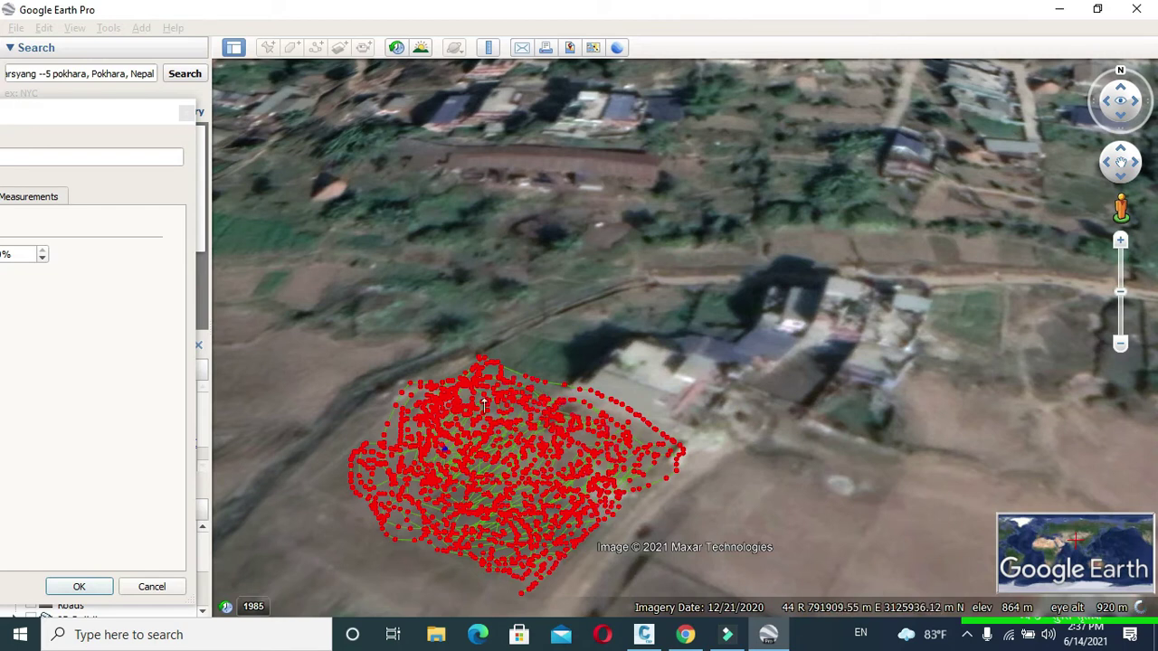
mouse_move(485, 405)
mouse_down()
mouse_move(489, 435)
mouse_move(435, 461)
mouse_up()
drag(480, 424, 410, 524)
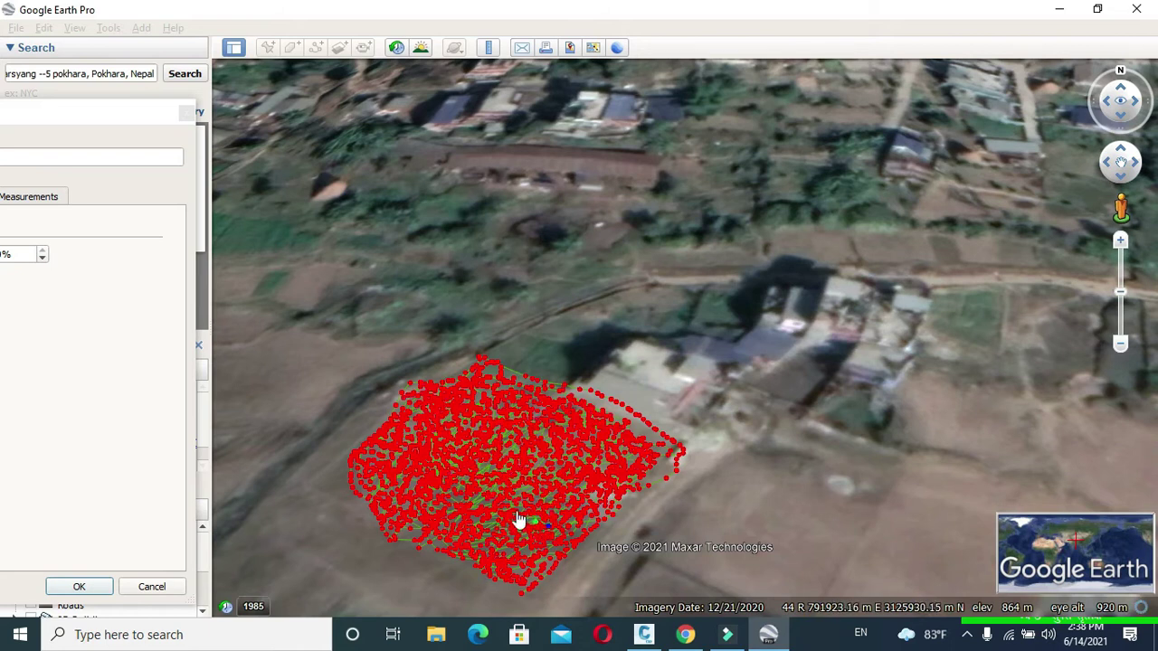
click(135, 136)
drag(134, 120, 490, 73)
Add Our path to Places and save it to the Desktop as a KML file.
click(442, 543)
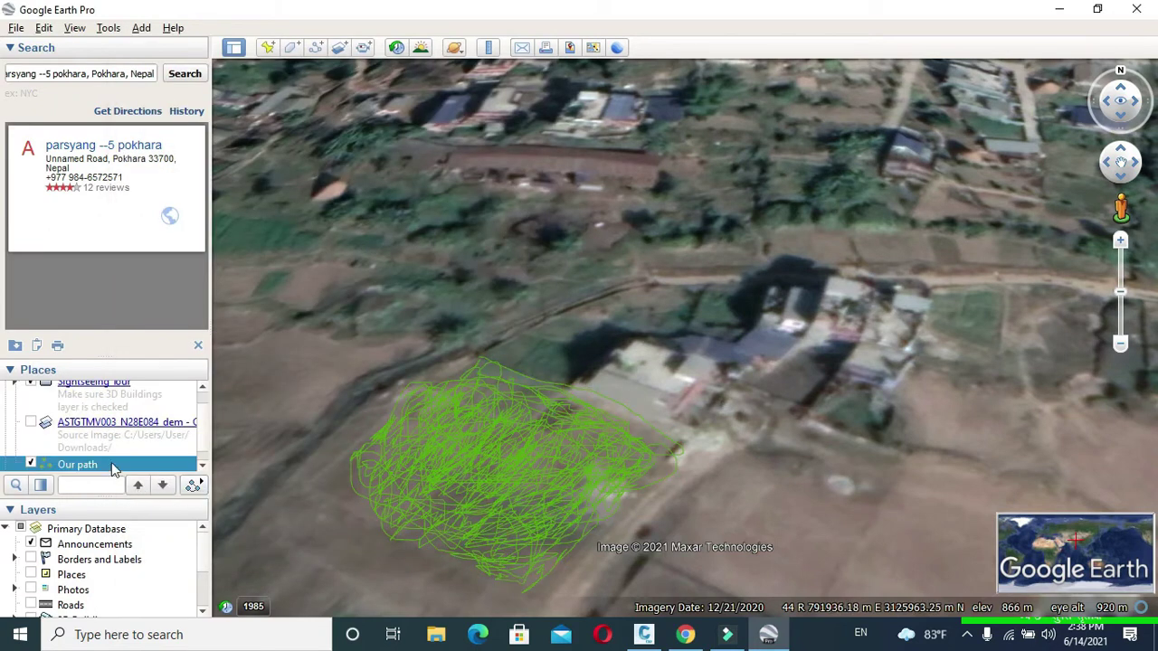
right_click(123, 467)
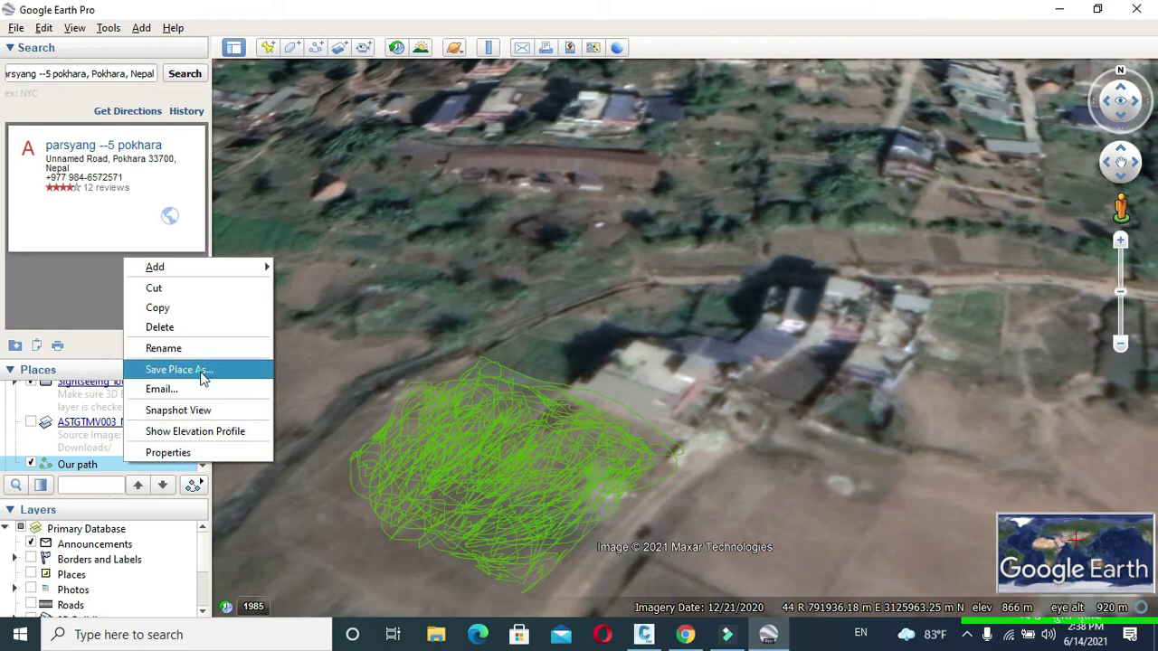
click(201, 370)
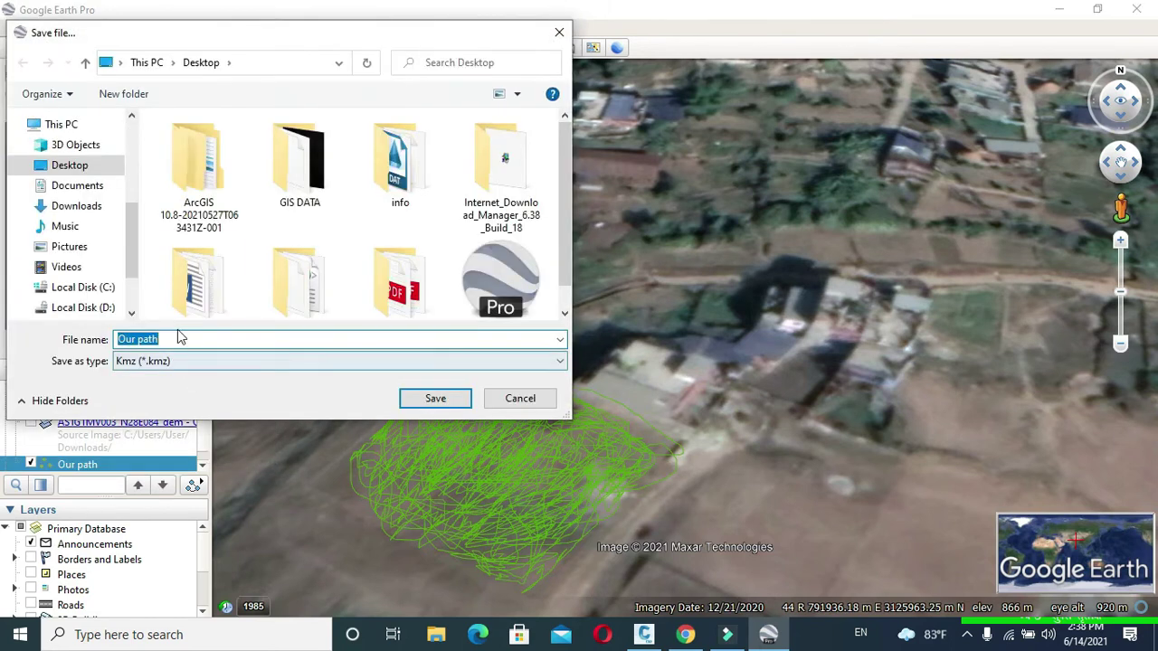
click(70, 165)
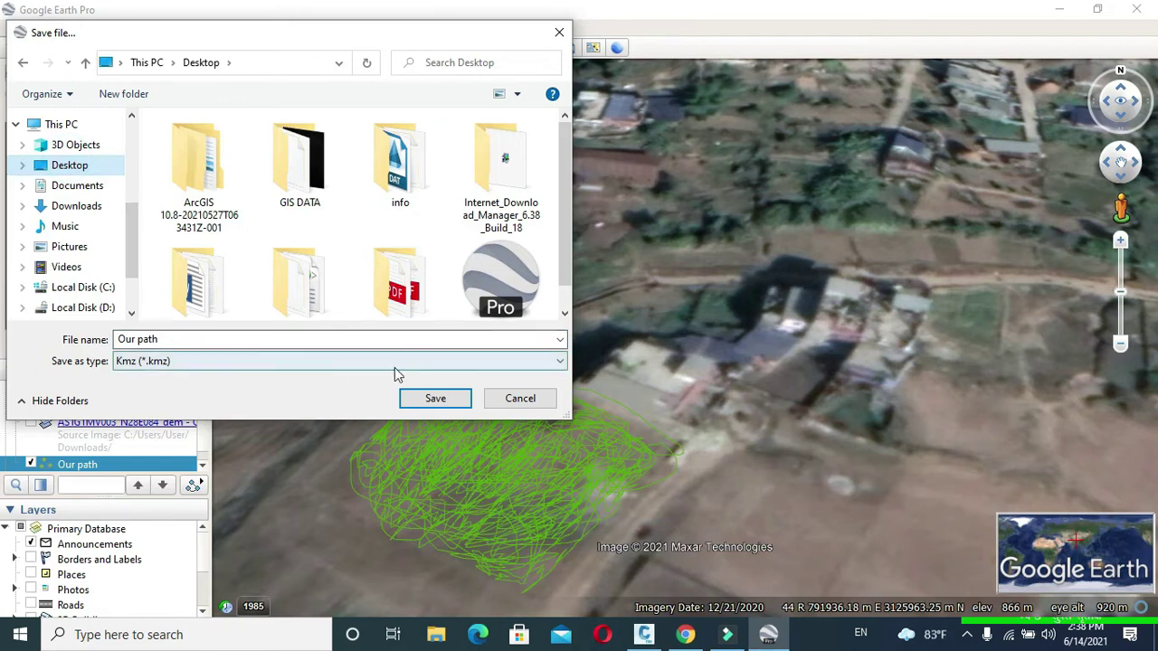
click(481, 363)
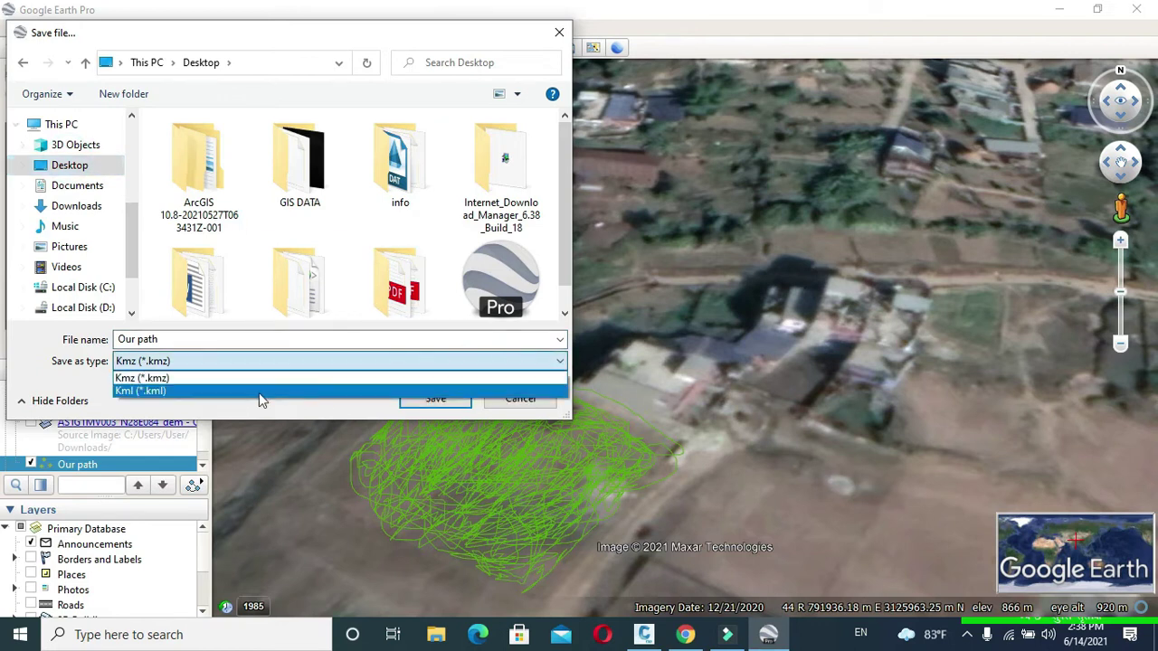
click(258, 391)
click(436, 400)
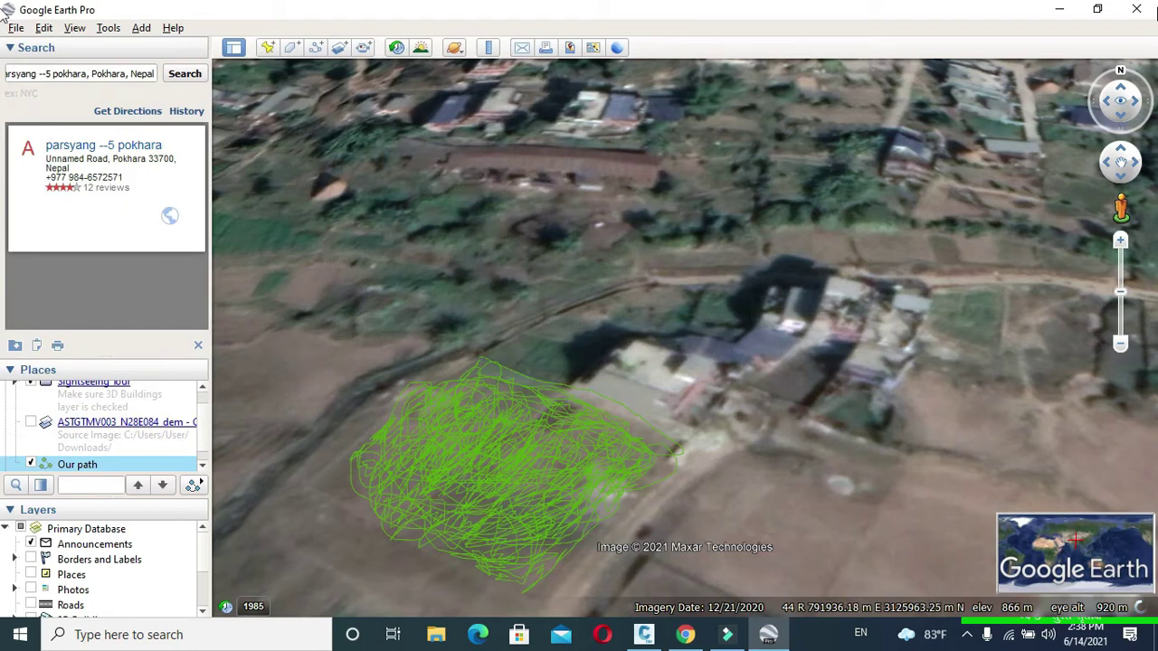
Minimise Google Earth and search Google for 'gps visualizer' in a new Chrome tab.
click(1059, 10)
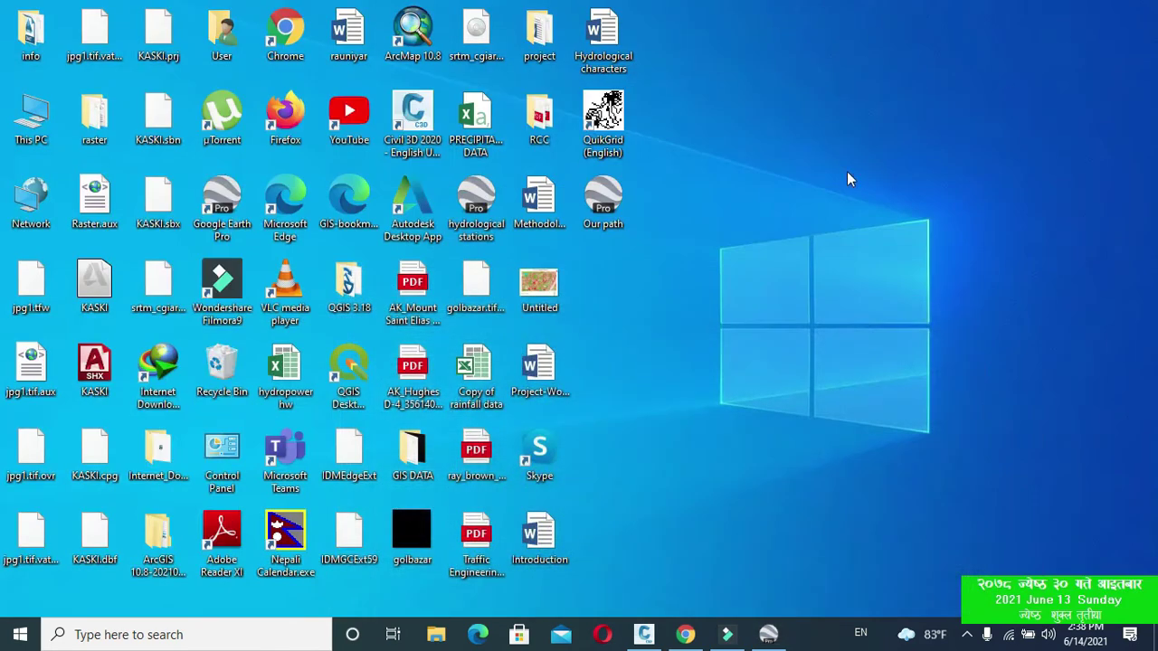
click(685, 635)
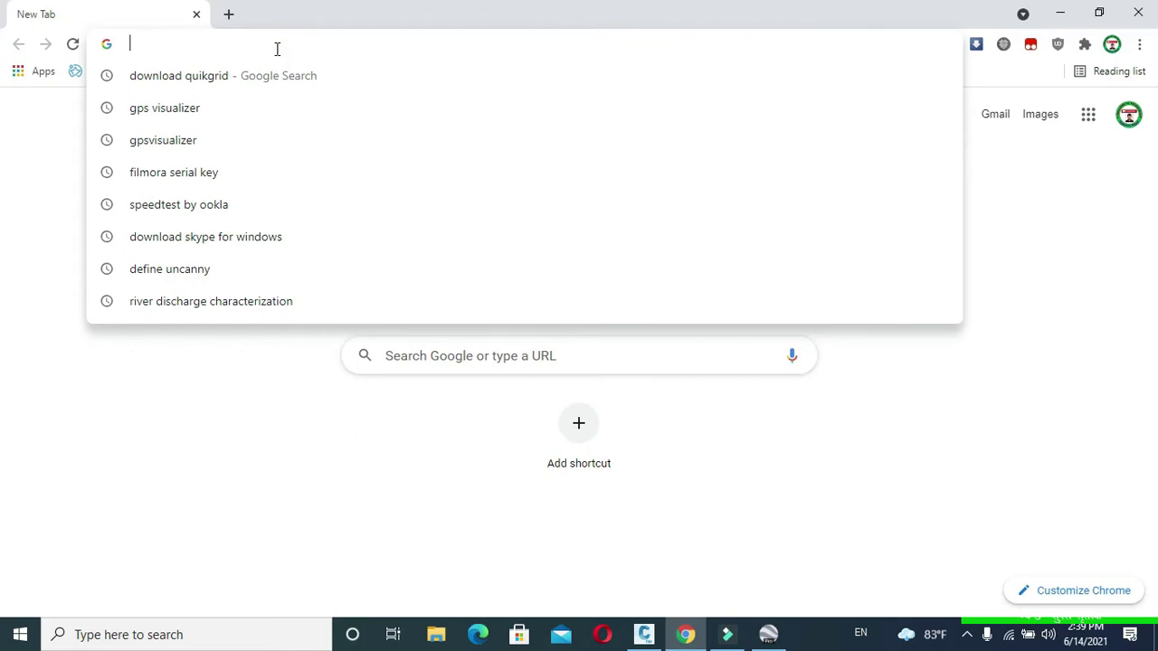
text(gps)
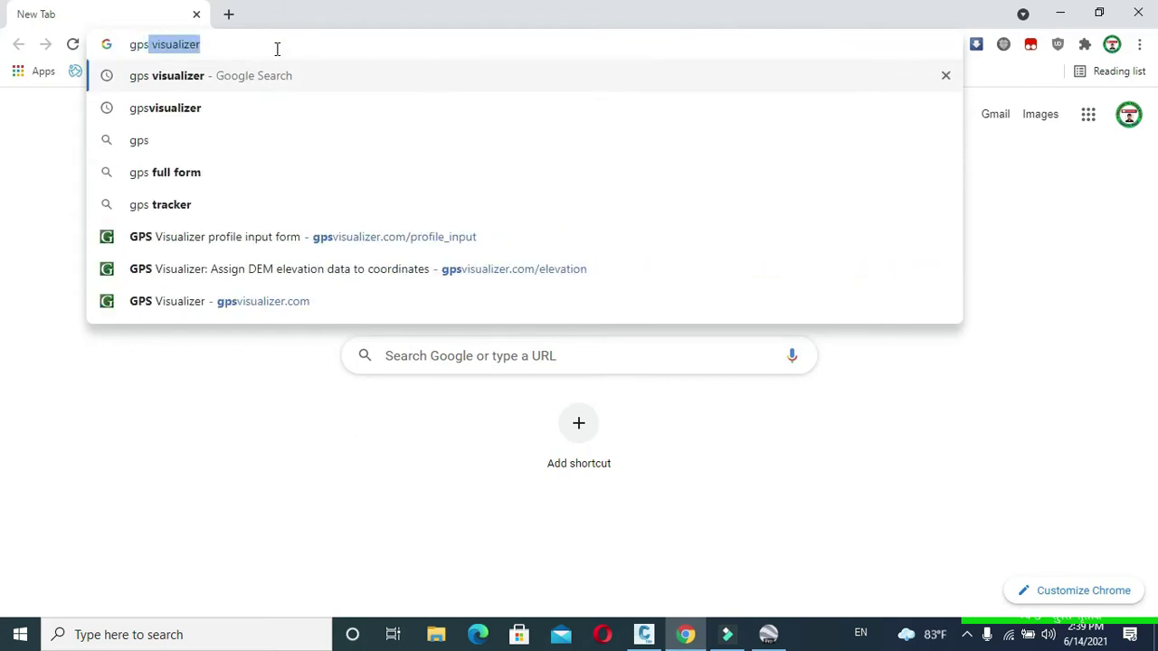
click(227, 79)
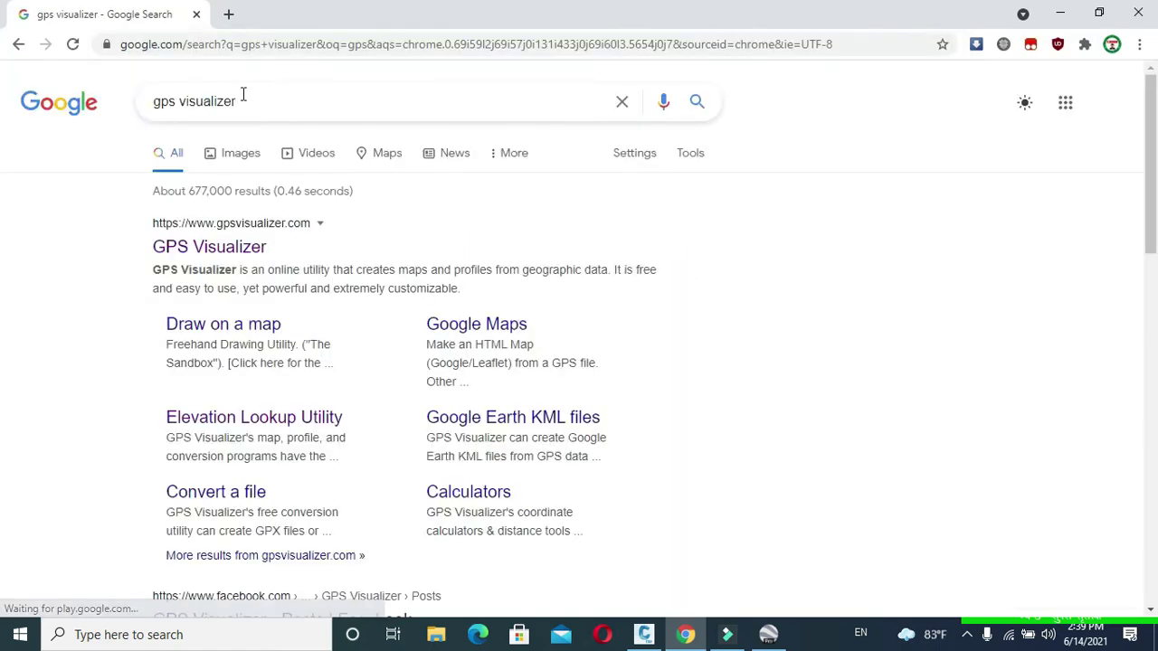
Go from gpsvisualizer.com's Profiles page to the Find Missing Elevations page.
click(242, 257)
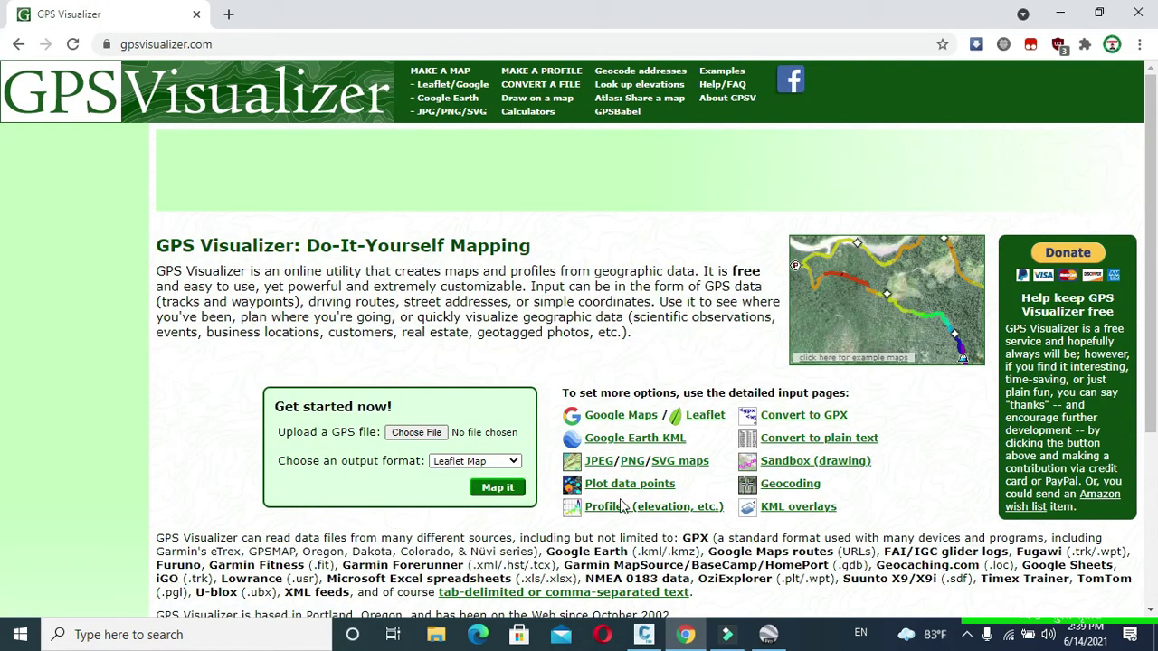
click(630, 509)
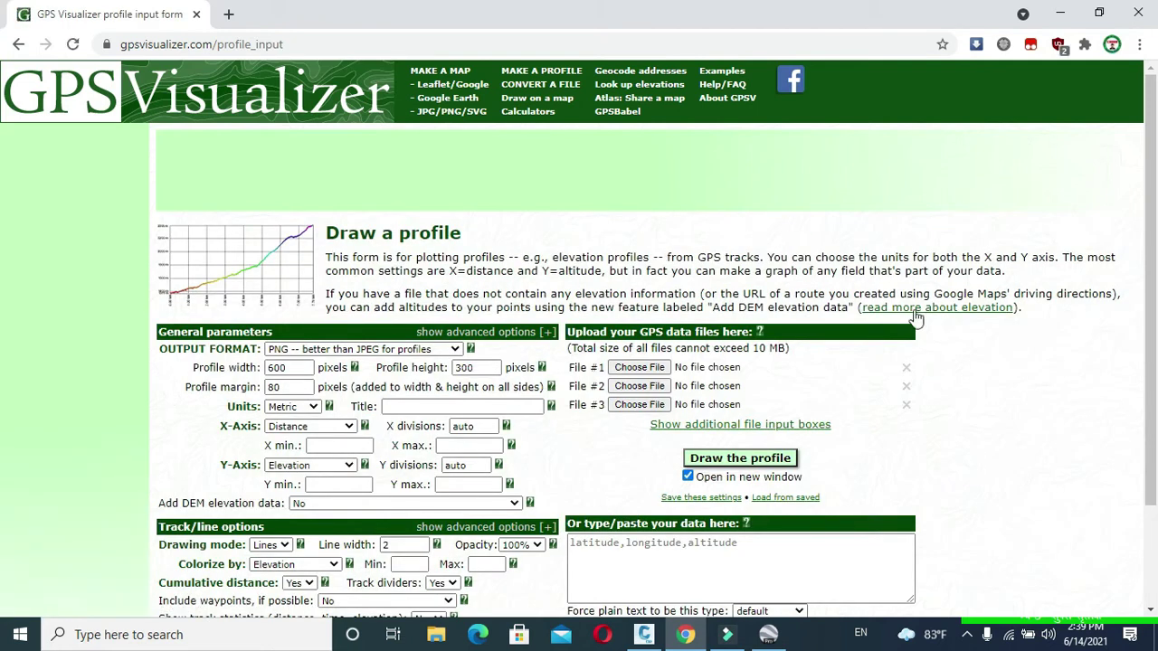
click(937, 308)
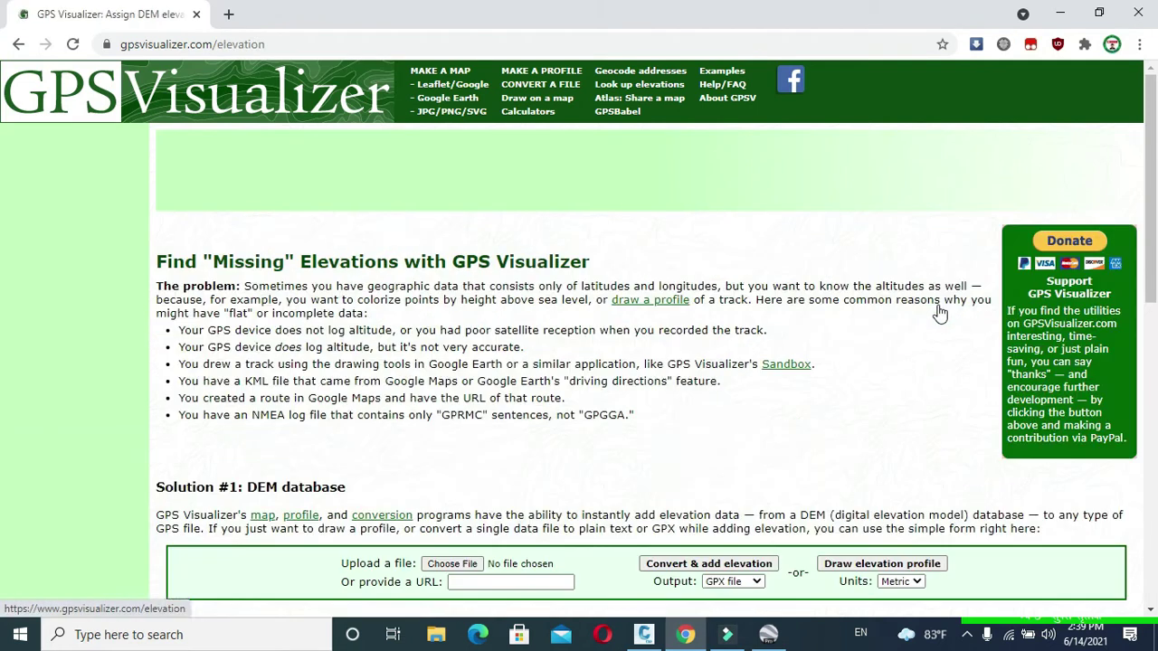
scroll(629, 359, down, 2)
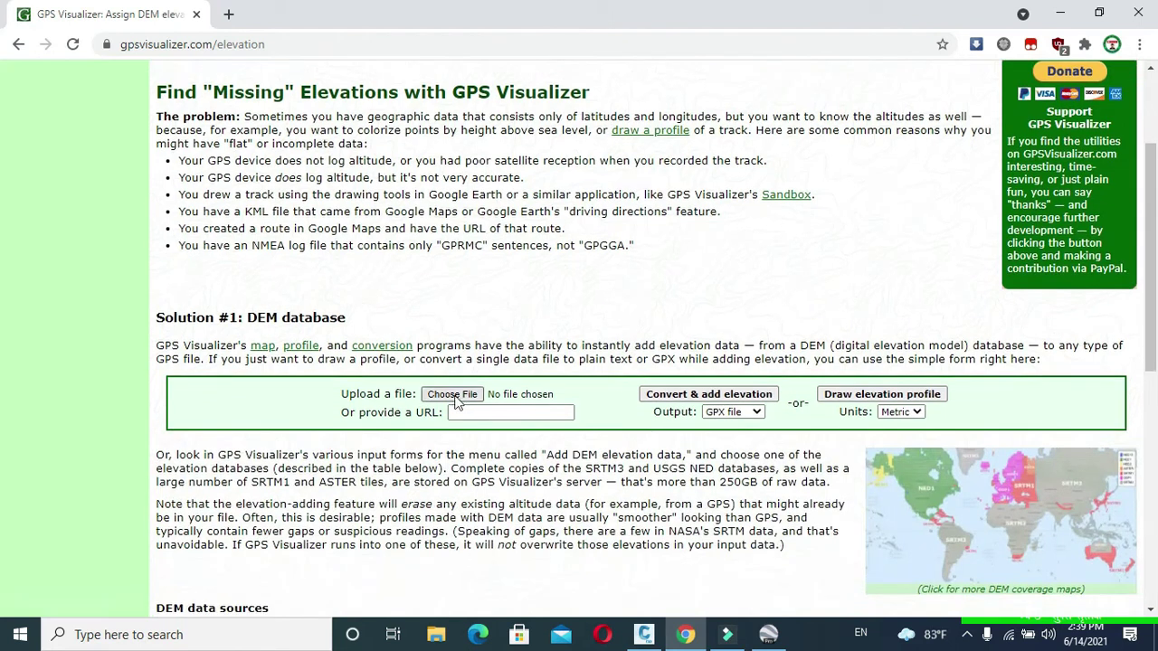
Choose Our path.kml from the Desktop as the file to upload.
click(462, 396)
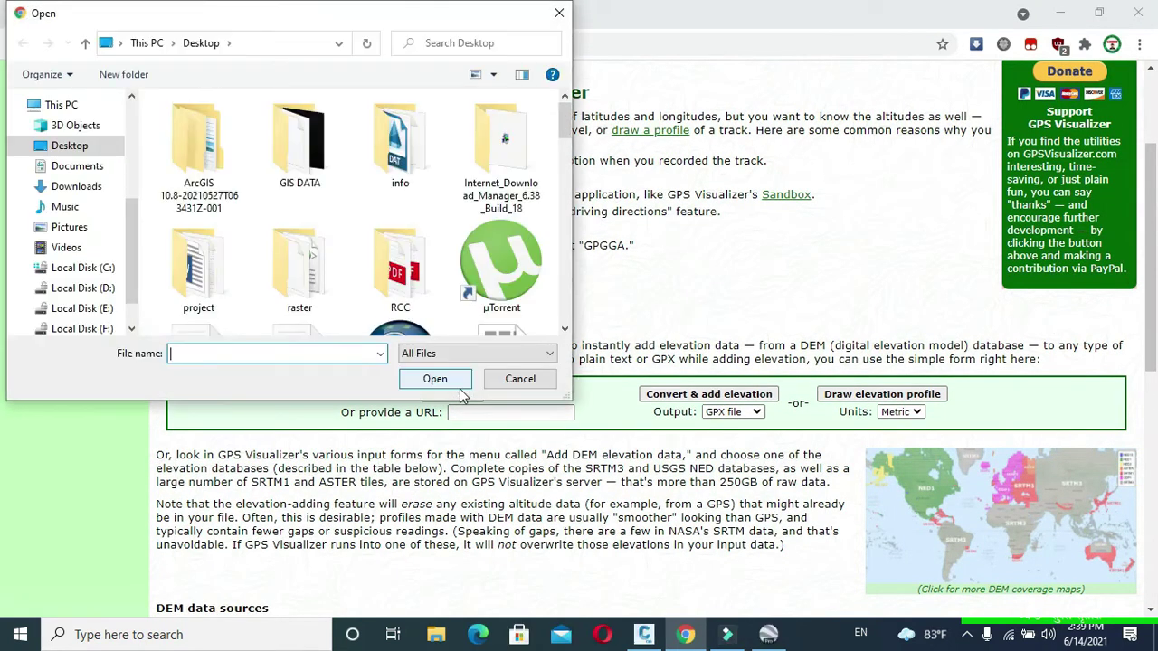
scroll(271, 262, down, 3)
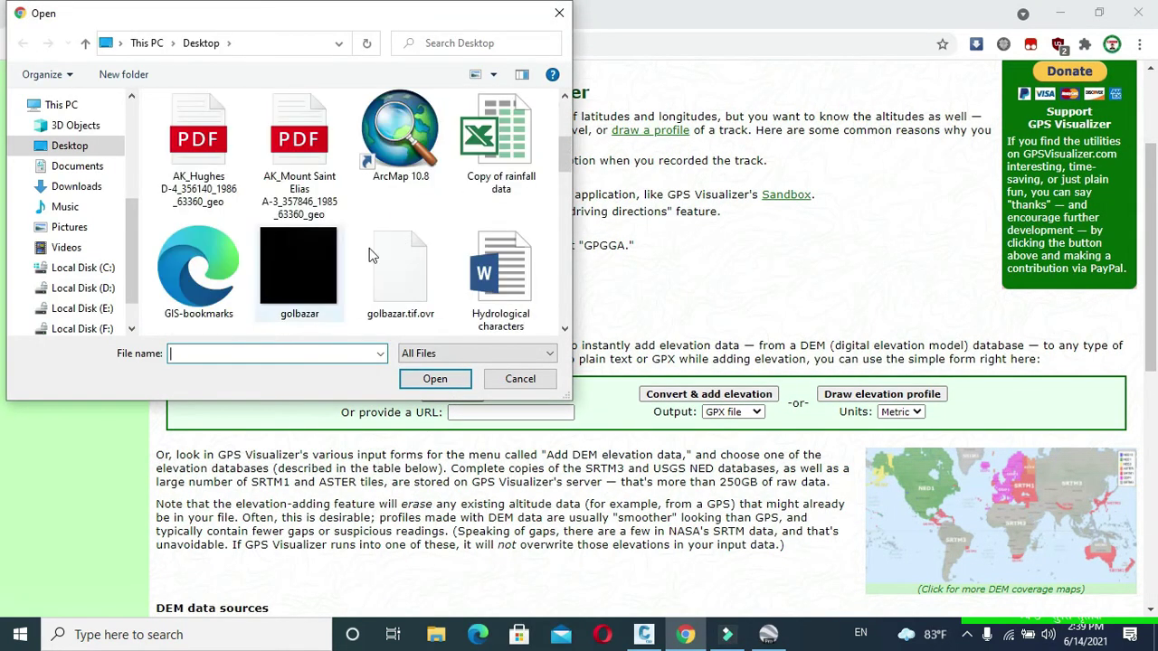
scroll(280, 271, up, 1)
scroll(281, 271, down, 5)
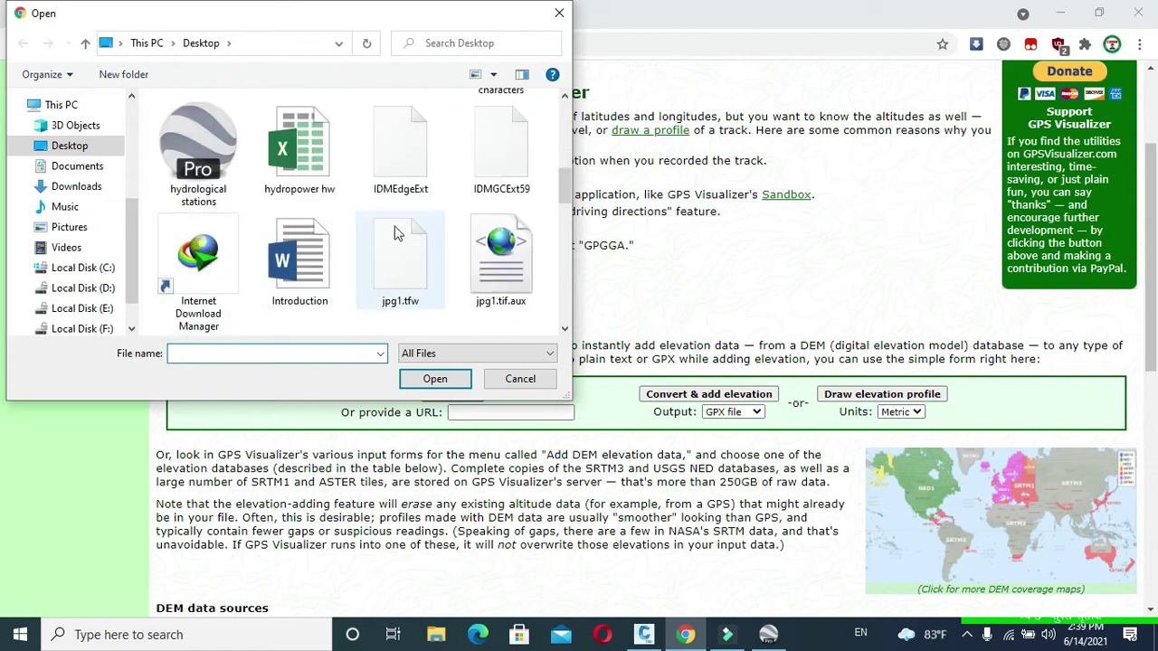
scroll(289, 280, down, 3)
scroll(291, 286, down, 3)
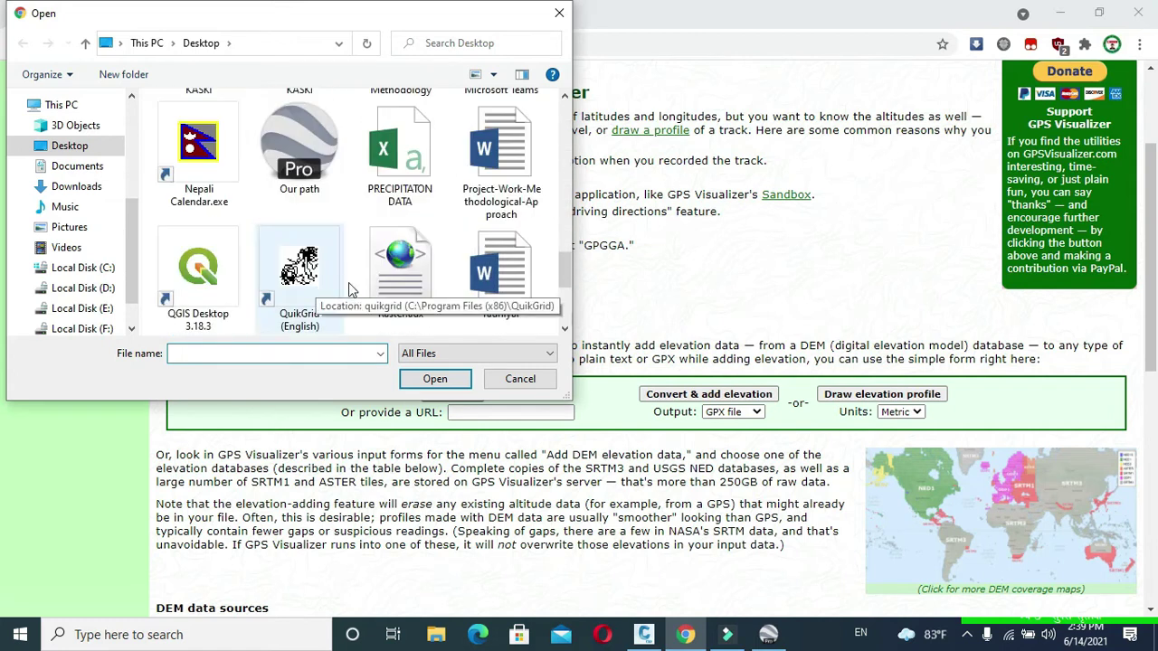
click(300, 149)
click(431, 377)
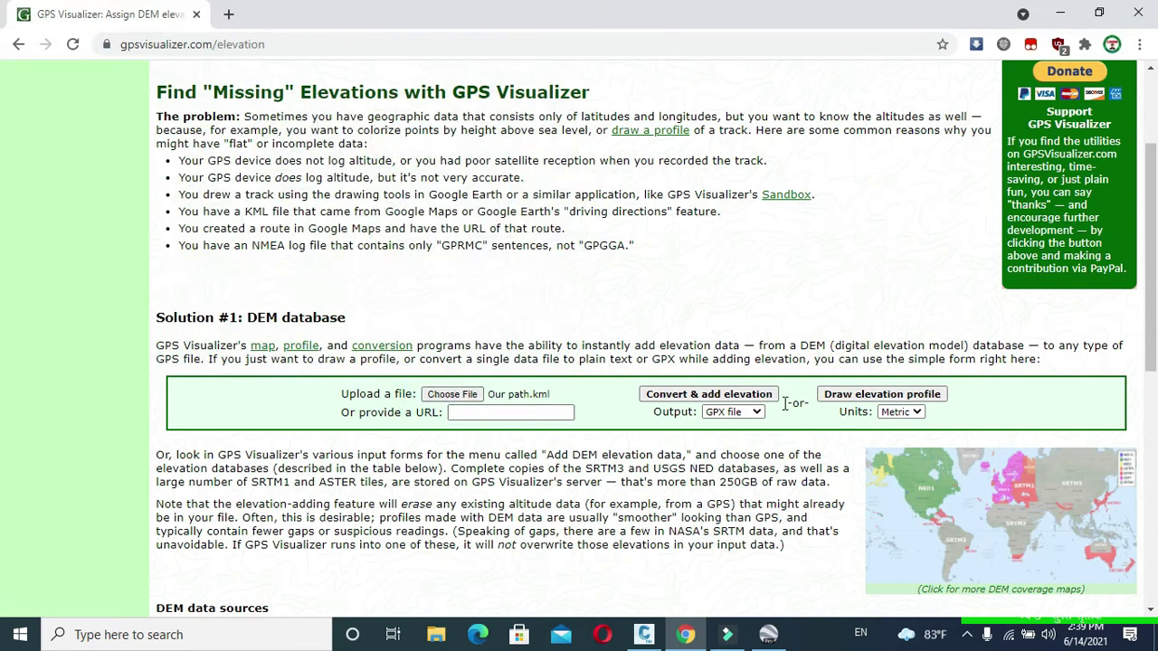
Convert Our path.kml to Plain text output with added elevation data.
click(756, 413)
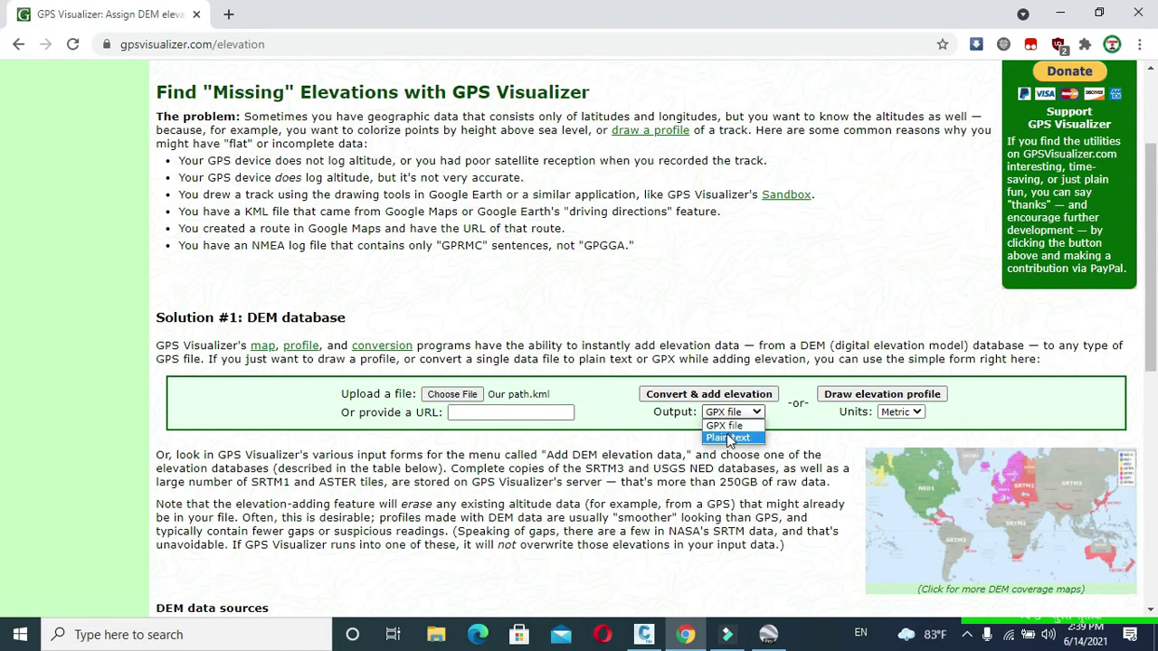
click(729, 438)
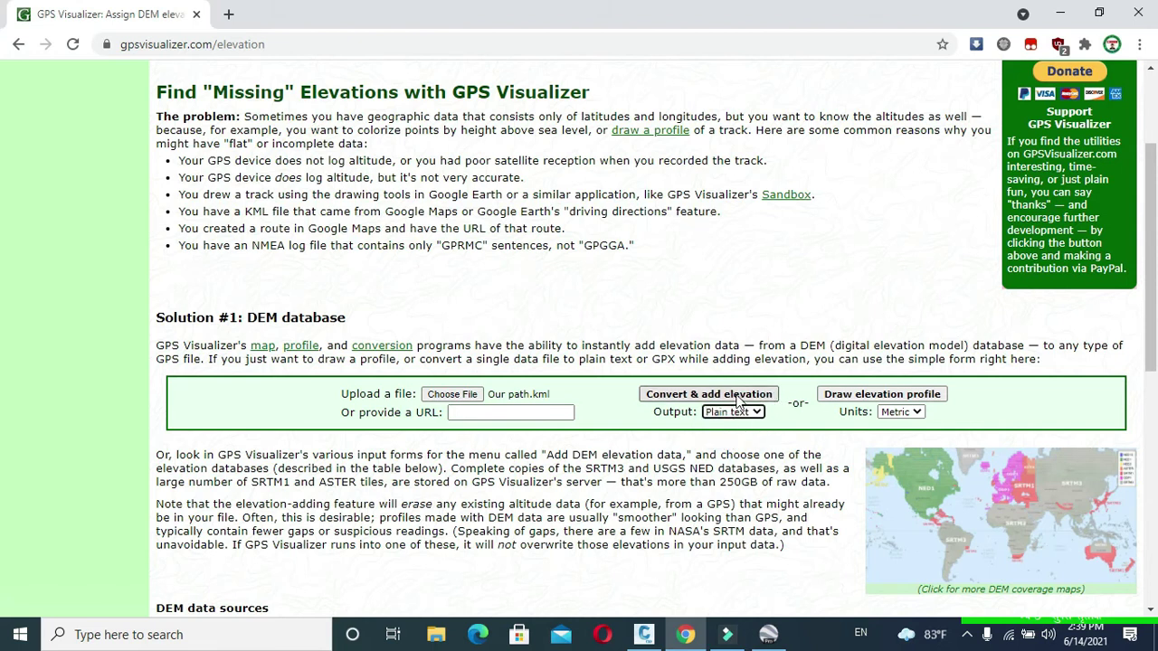
click(738, 401)
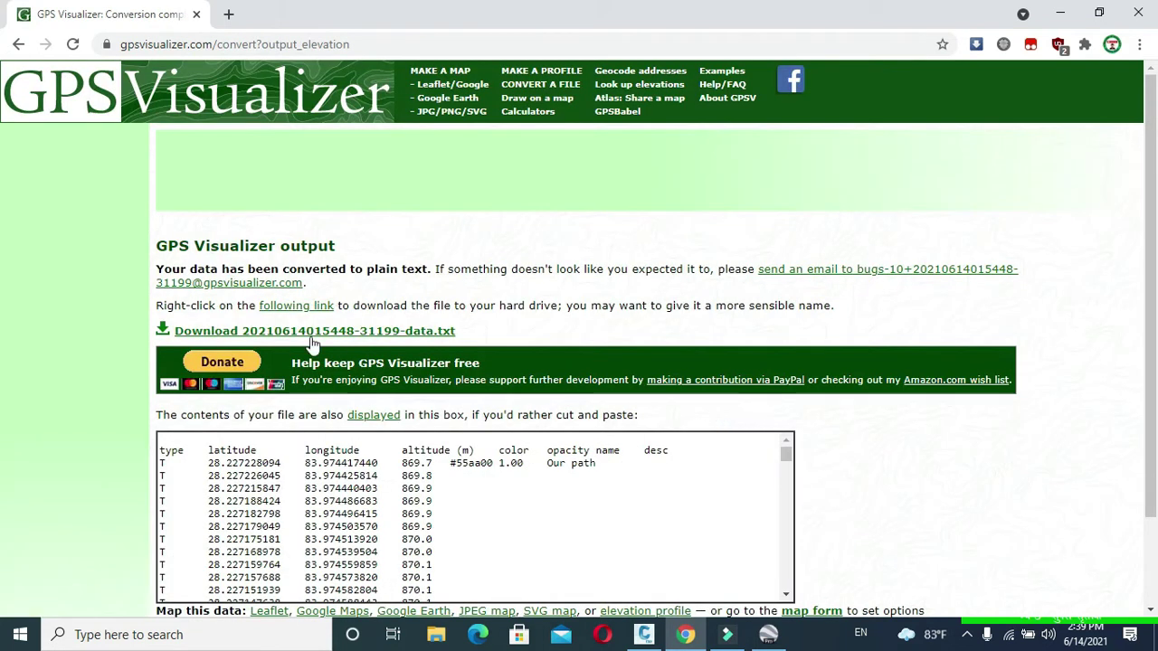
Download the converted text file to the Desktop and open it in Notepad.
click(373, 333)
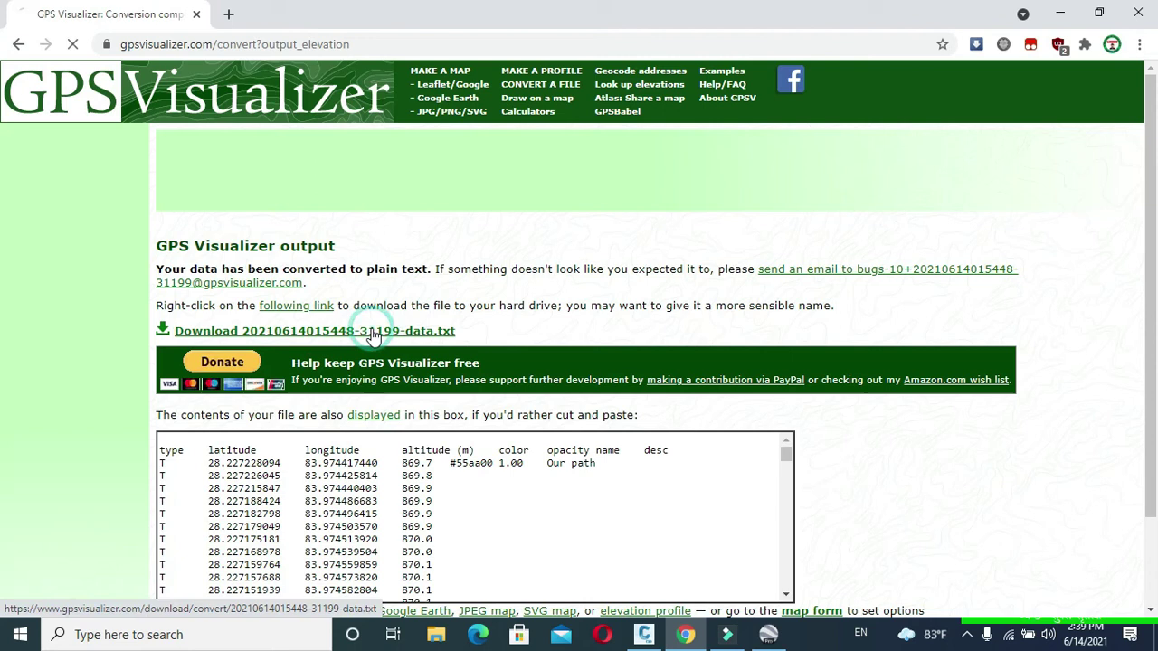
click(45, 145)
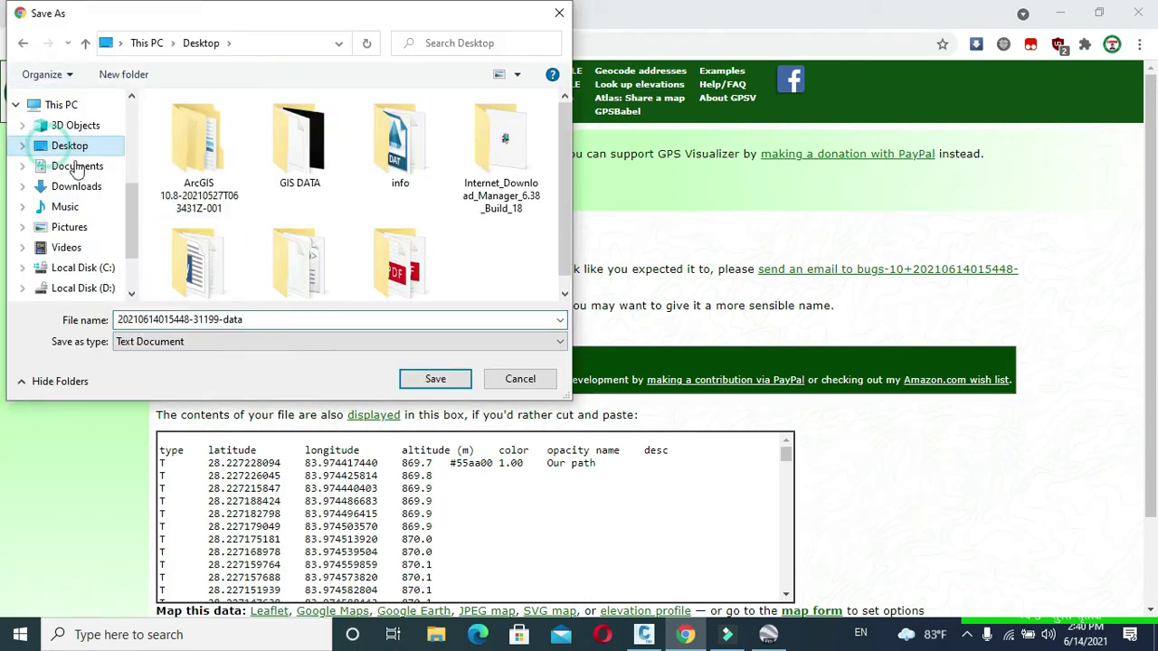
click(436, 381)
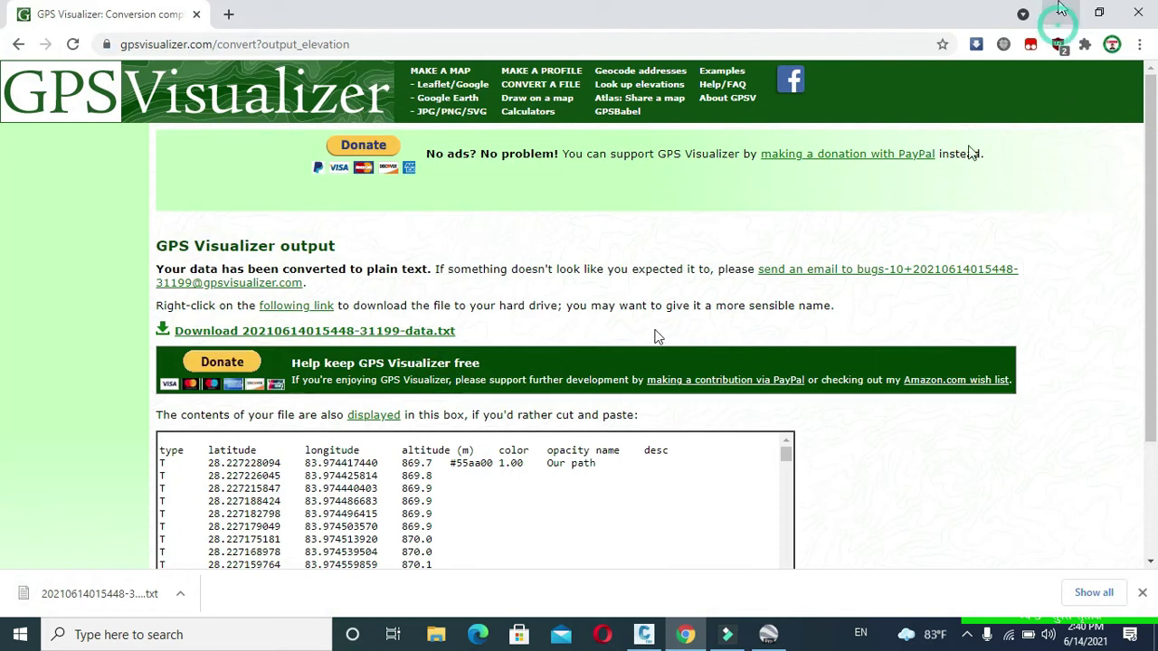
click(1060, 12)
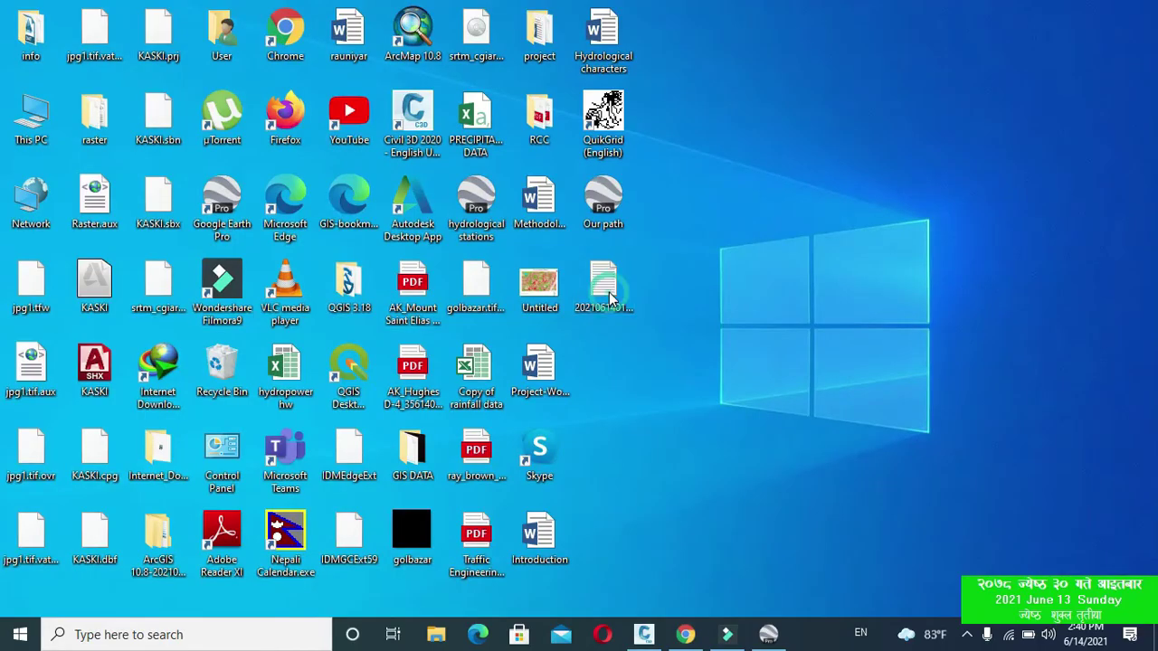
click(603, 287)
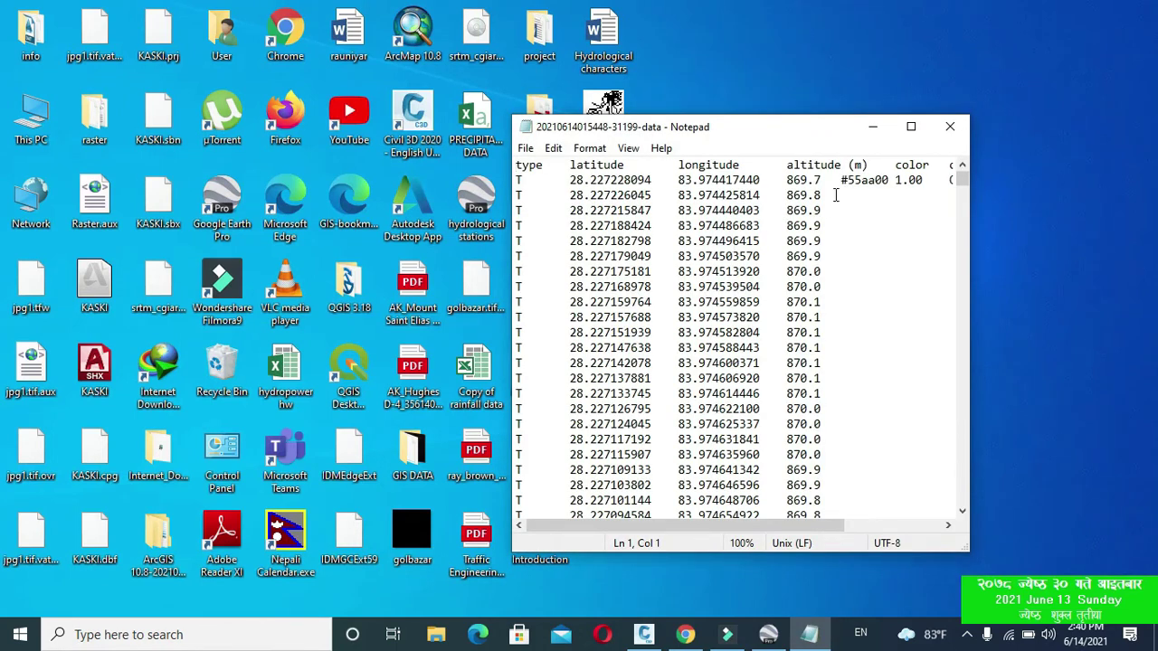
Close Notepad and create a new Excel worksheet on the desktop named DATA.
click(950, 127)
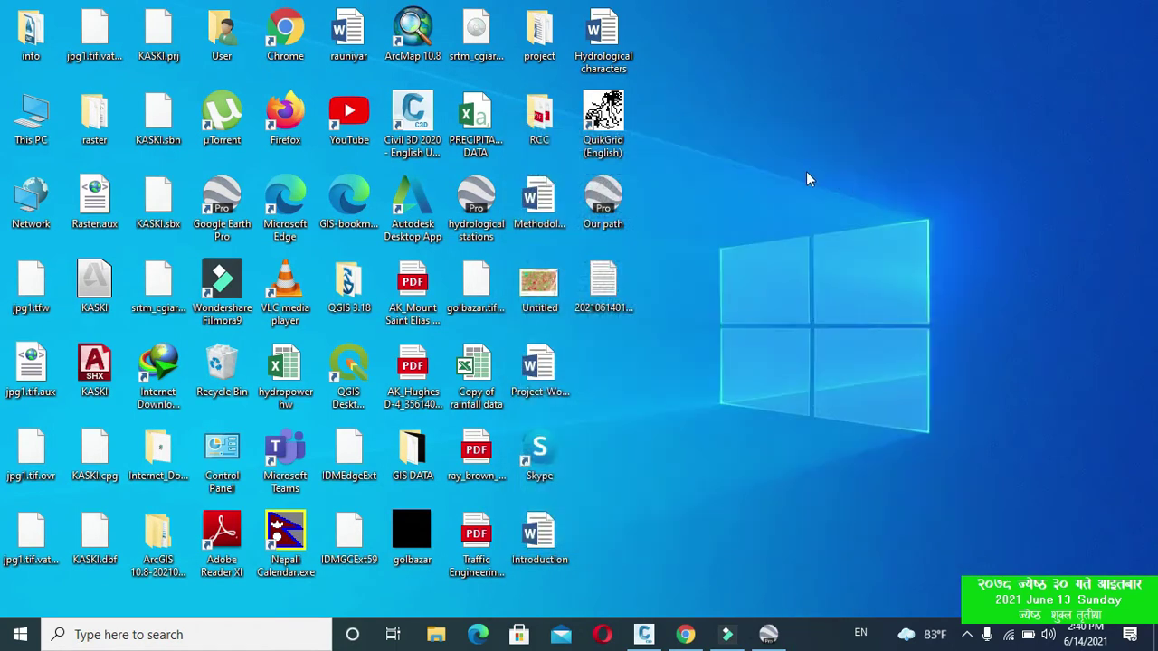
right_click(758, 175)
mouse_move(819, 312)
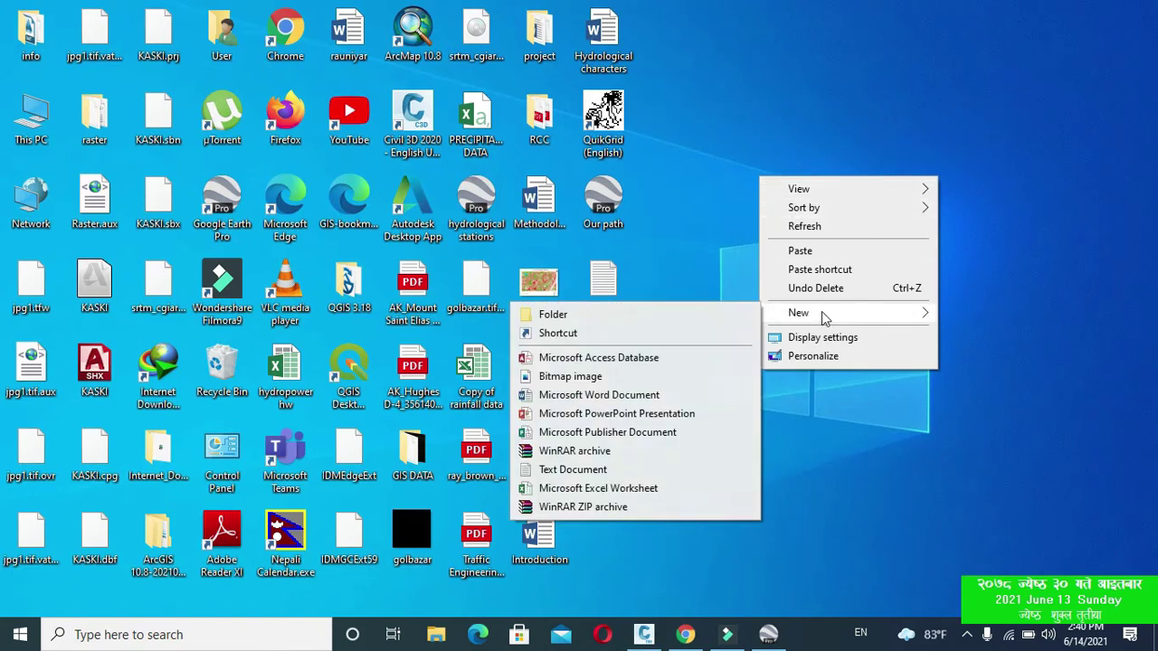
click(598, 489)
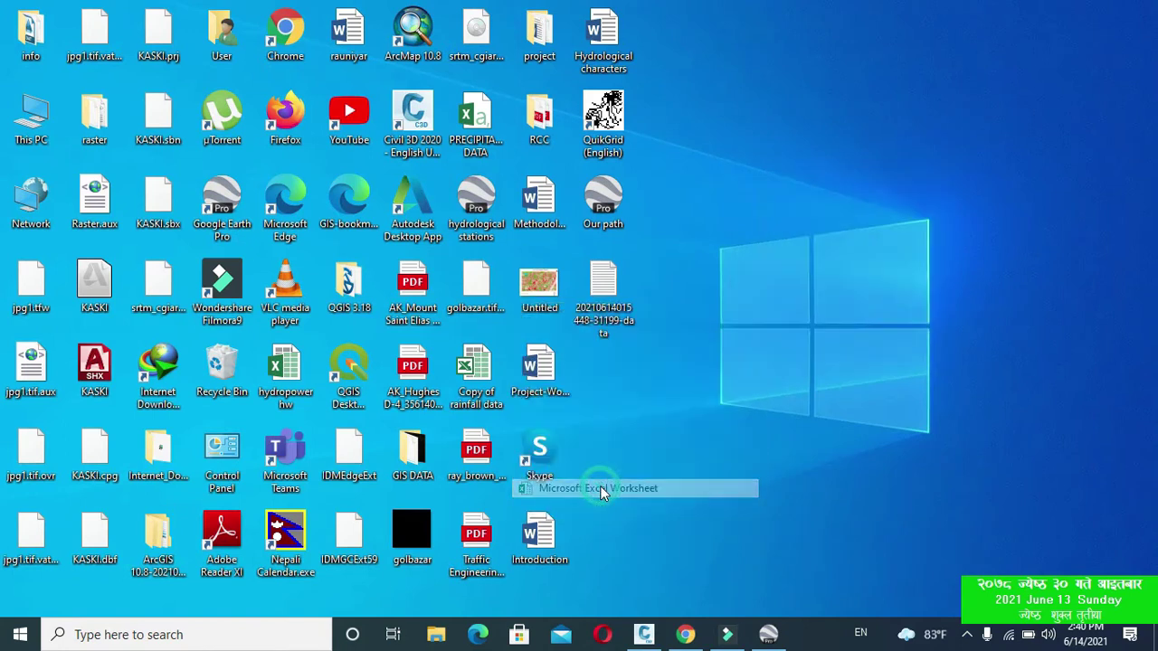
key(BackSpace)
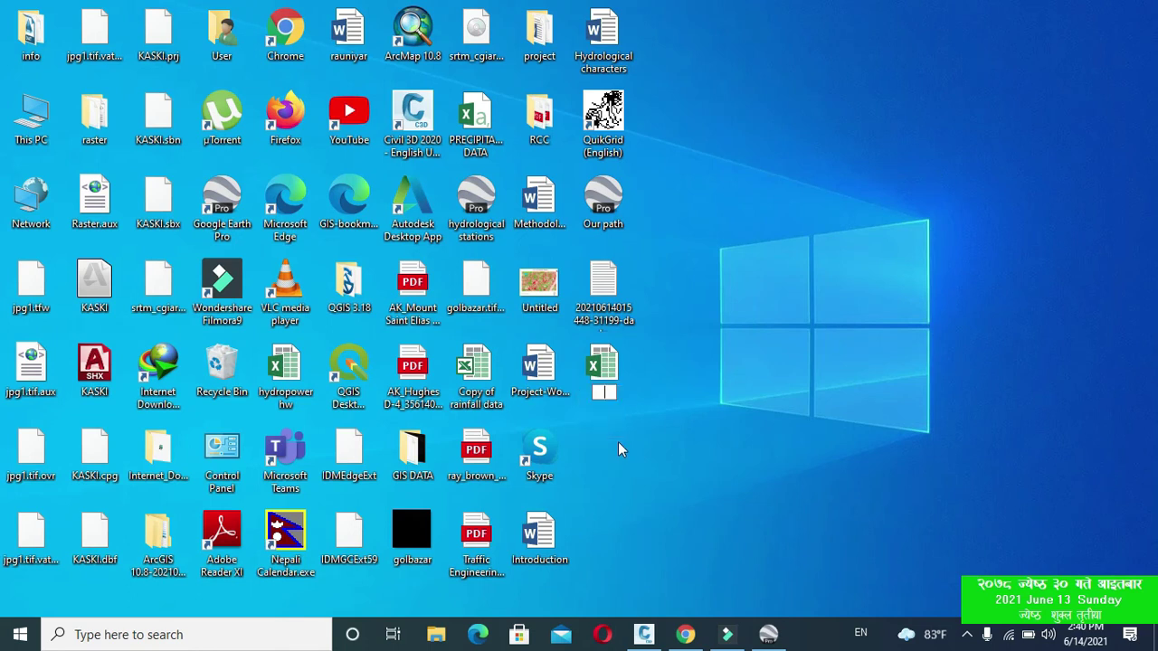
text(DATA)
key(Return)
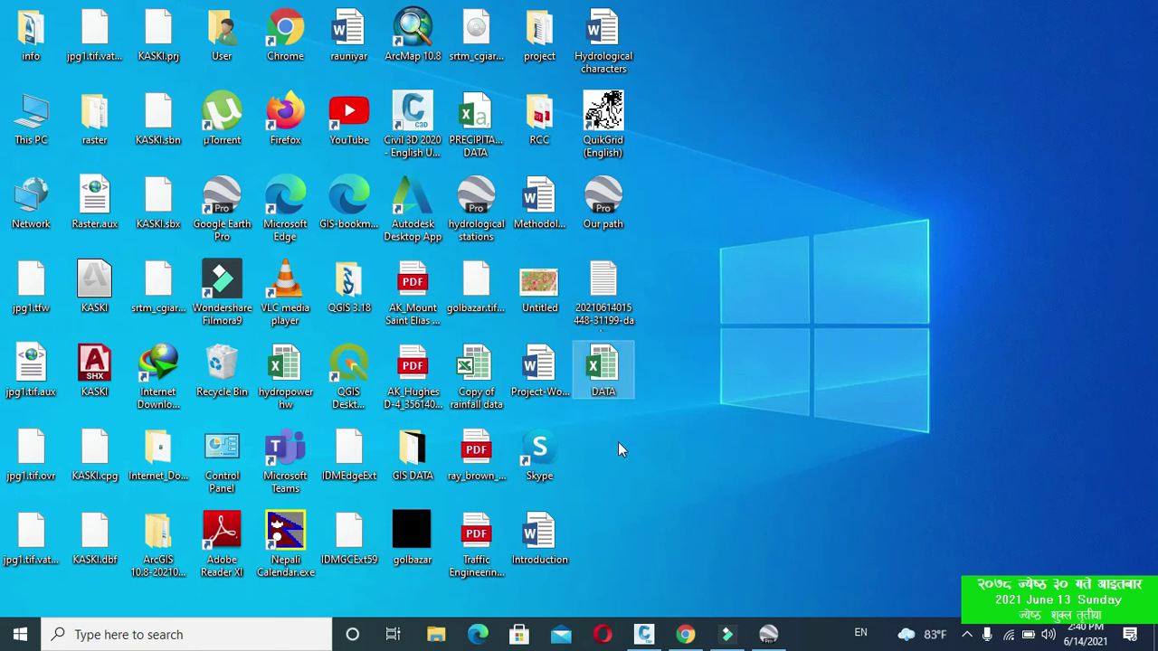
Open the DATA workbook in a maximised Excel window and browse for a file to open.
double_click(615, 375)
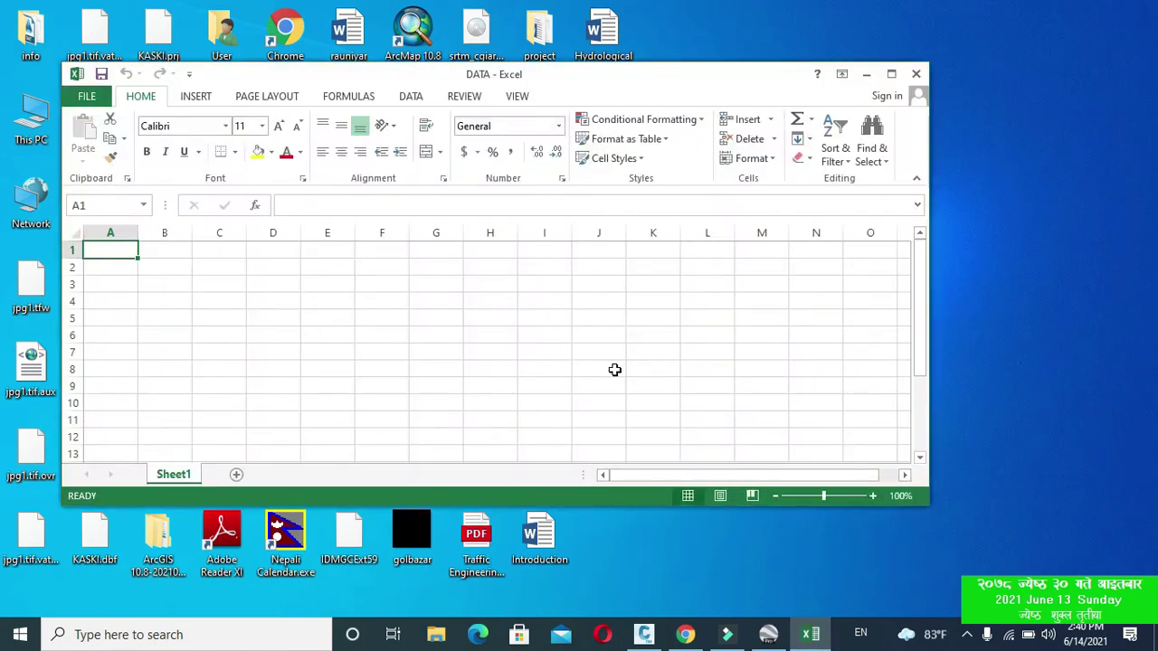
click(891, 74)
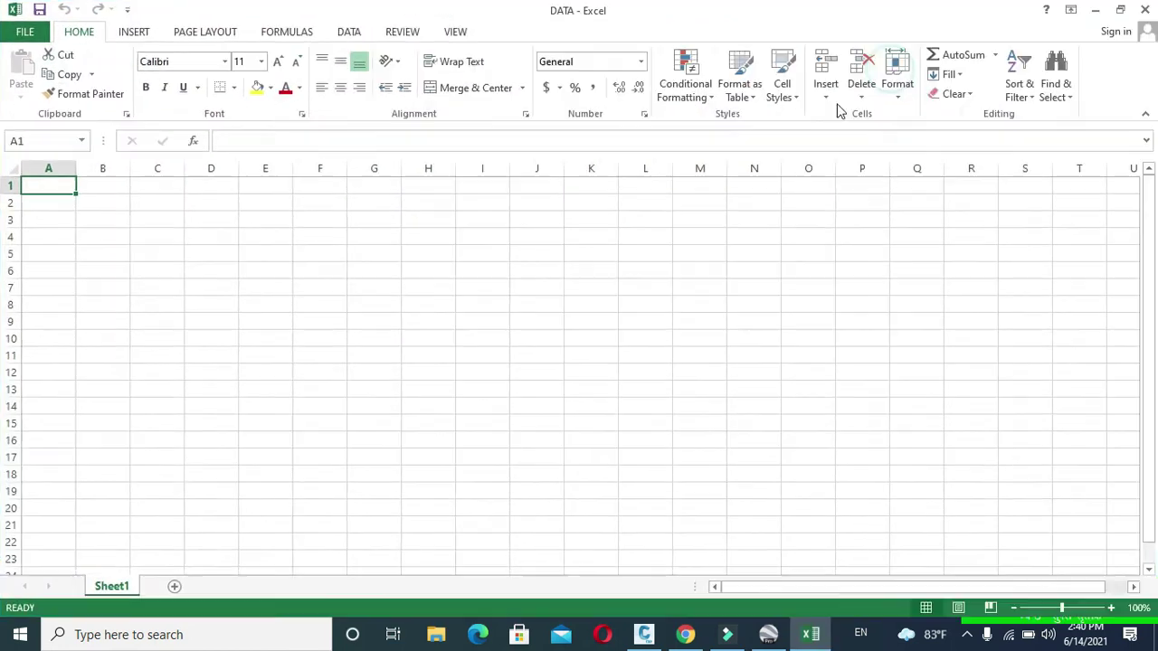
click(20, 33)
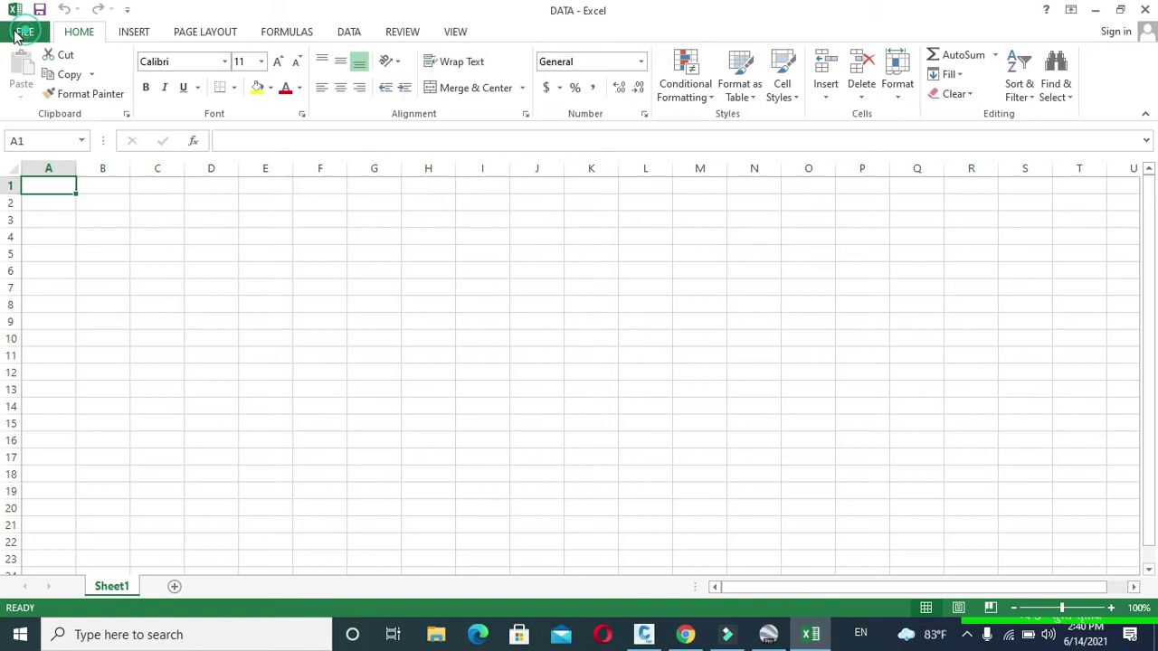
click(39, 137)
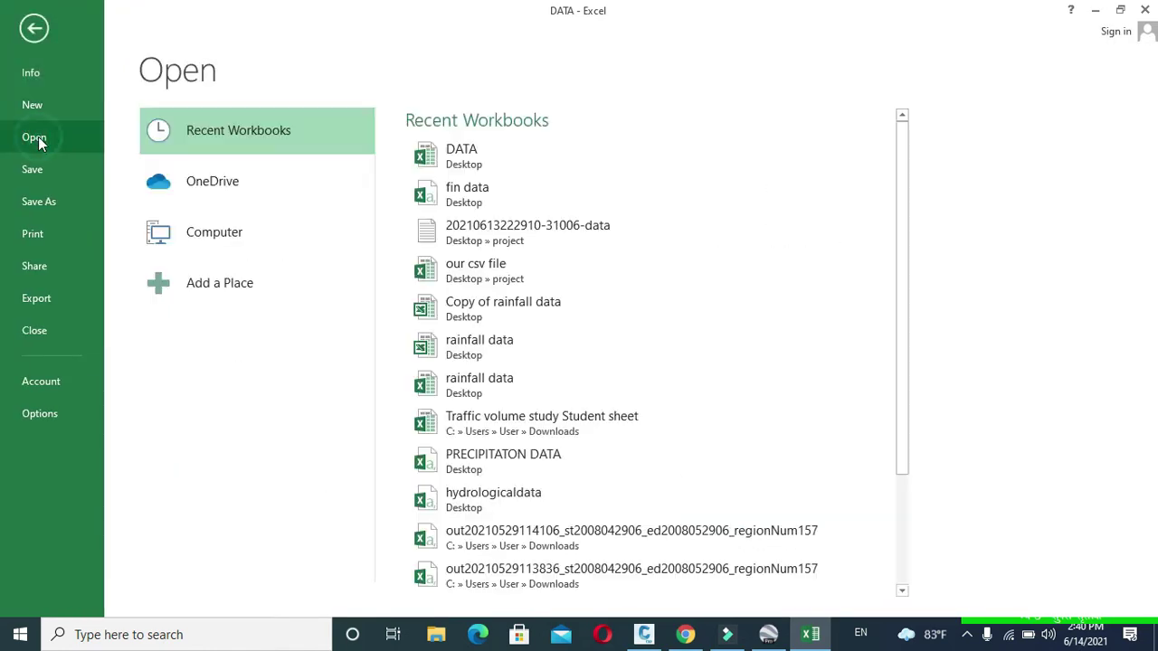
click(246, 233)
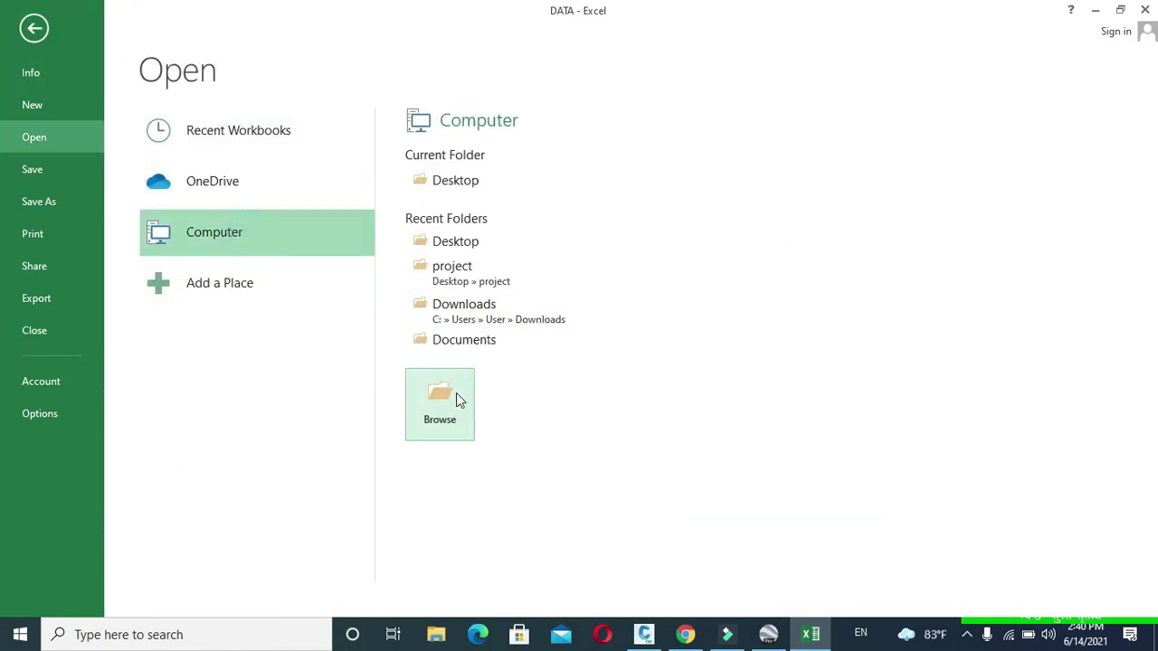
click(455, 401)
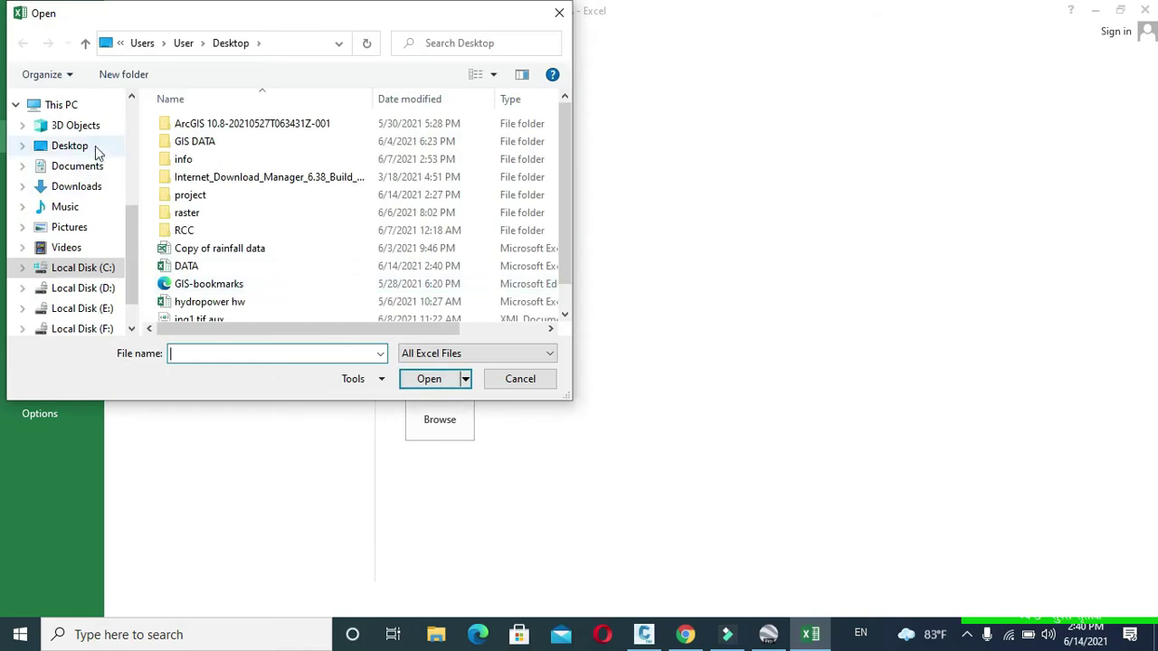
click(85, 148)
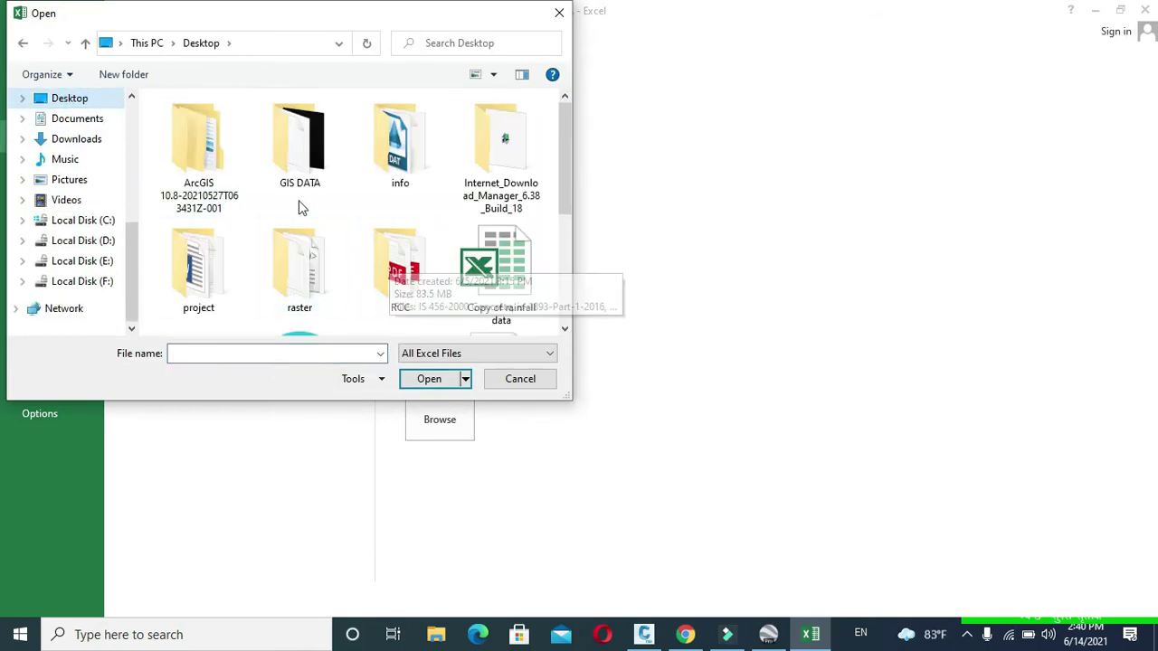
scroll(406, 200, down, 2)
click(549, 353)
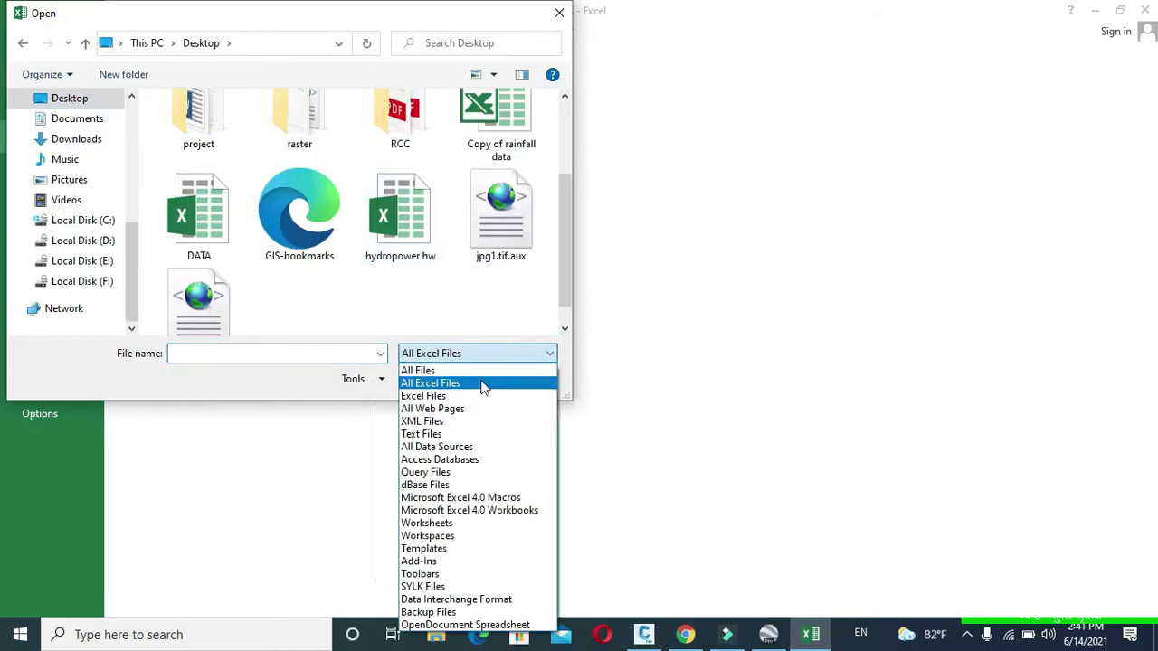
click(425, 370)
drag(571, 126, 609, 148)
click(208, 194)
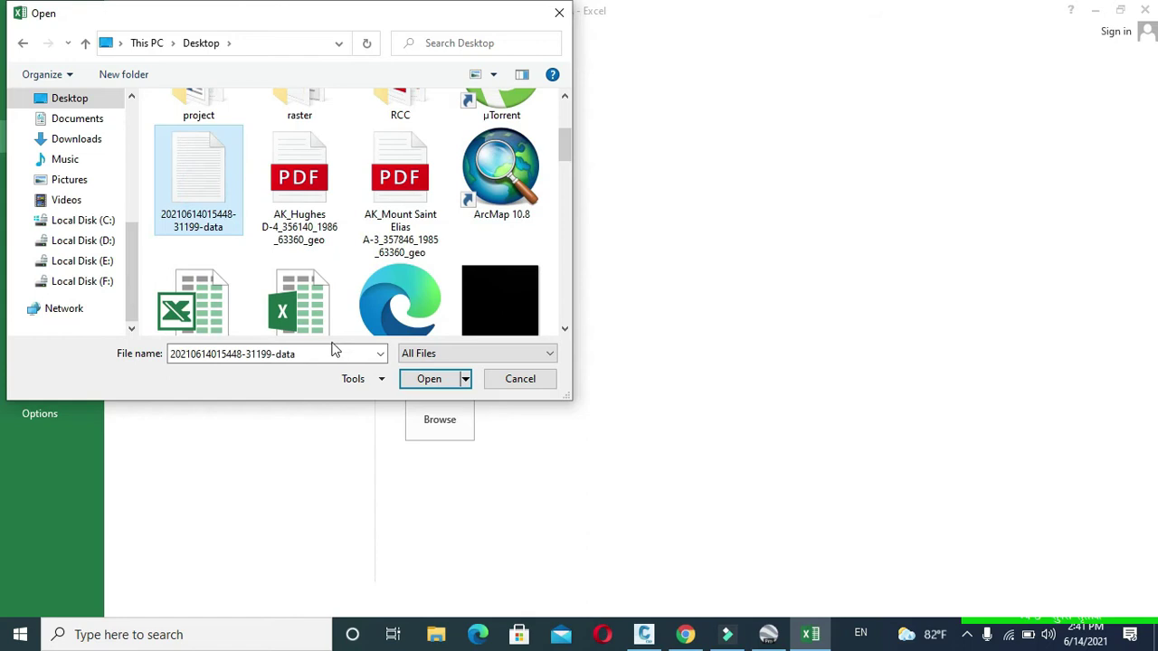
click(431, 380)
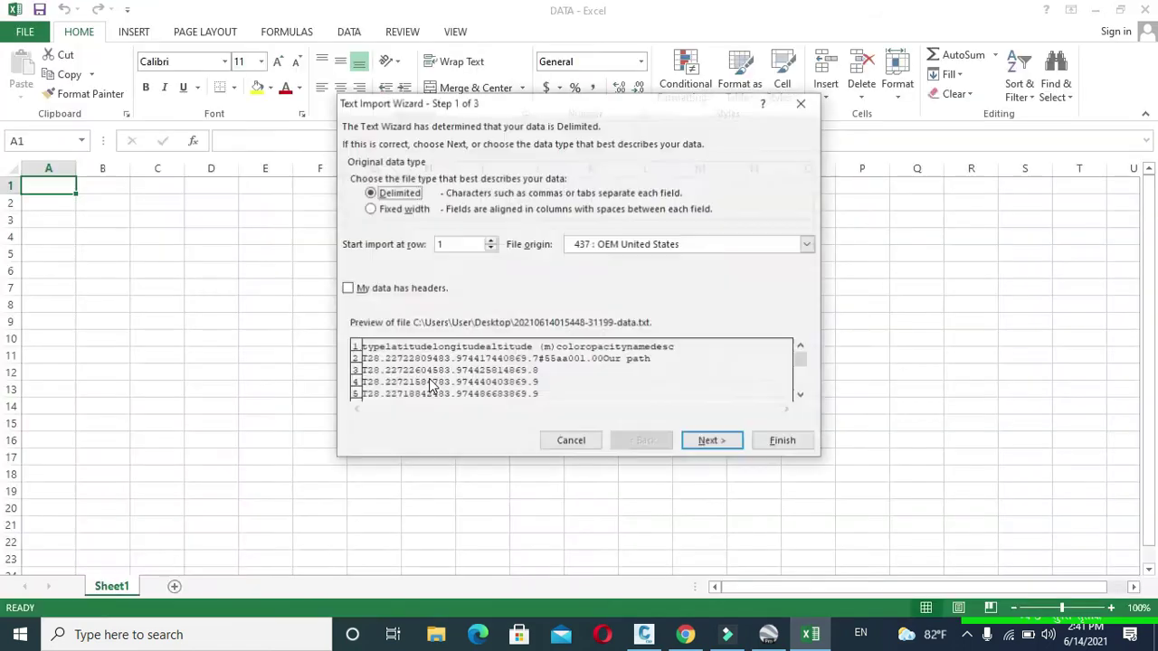
click(714, 441)
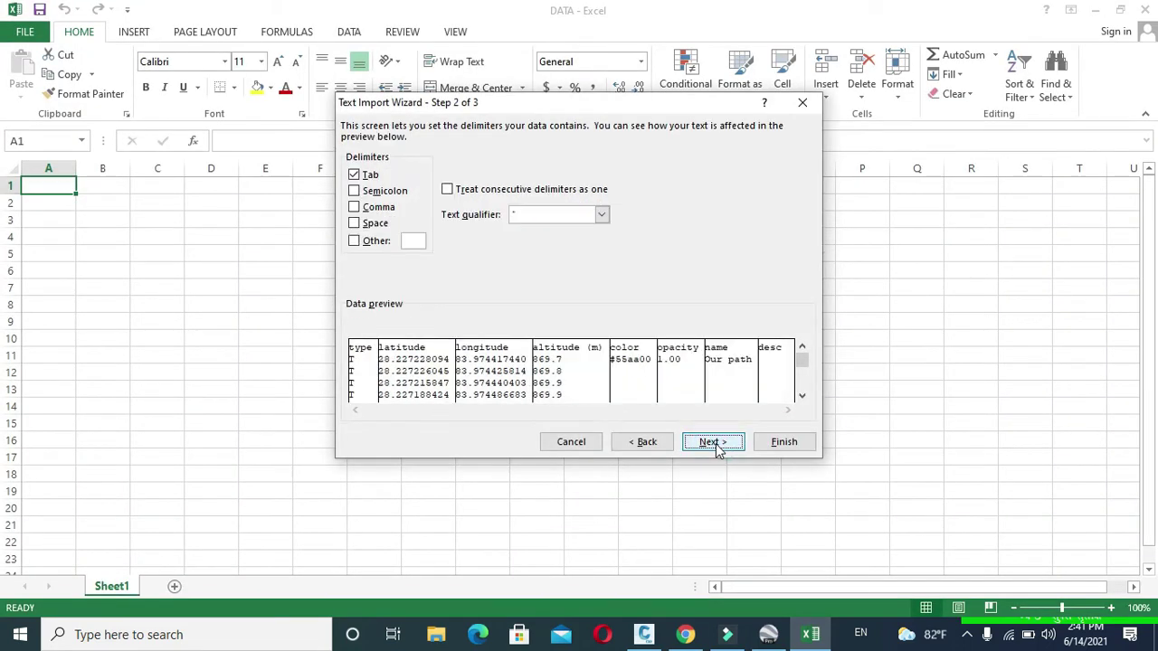
click(715, 443)
click(781, 443)
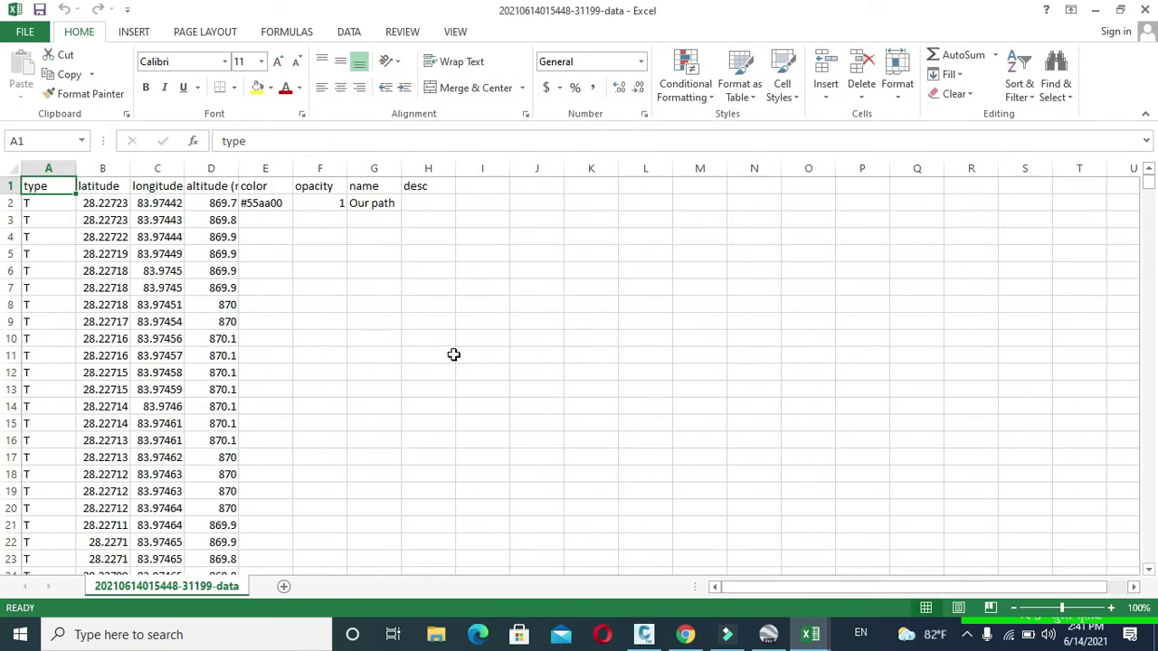
Delete the type column and the color, opacity, name and desc columns.
click(66, 166)
right_click(69, 178)
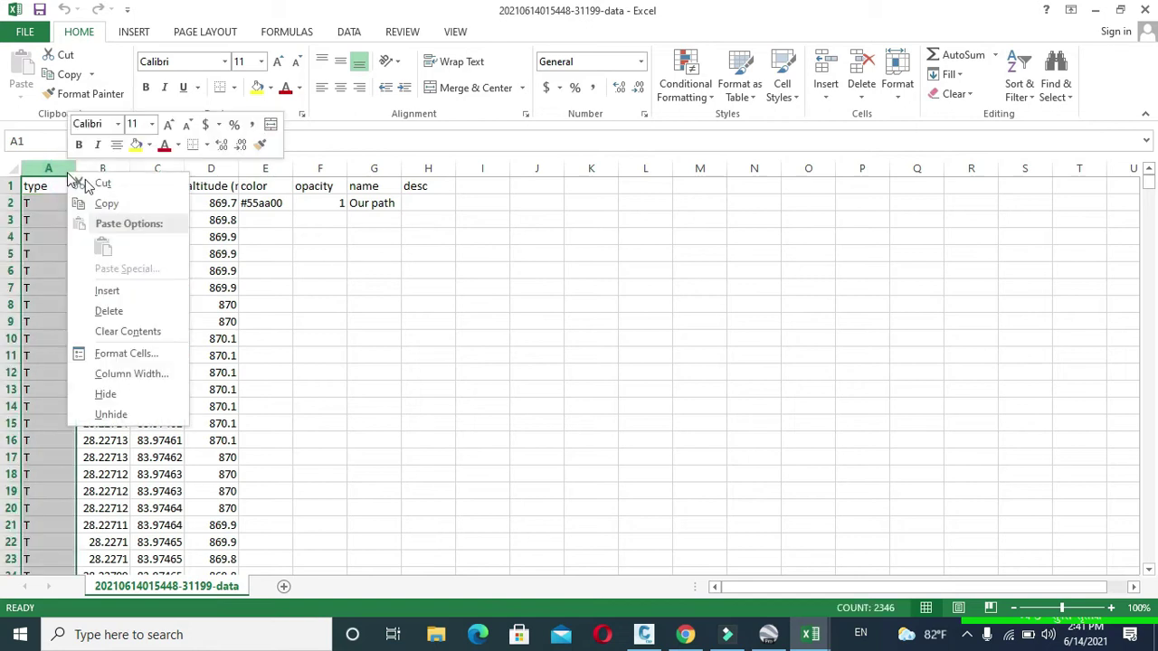
click(106, 311)
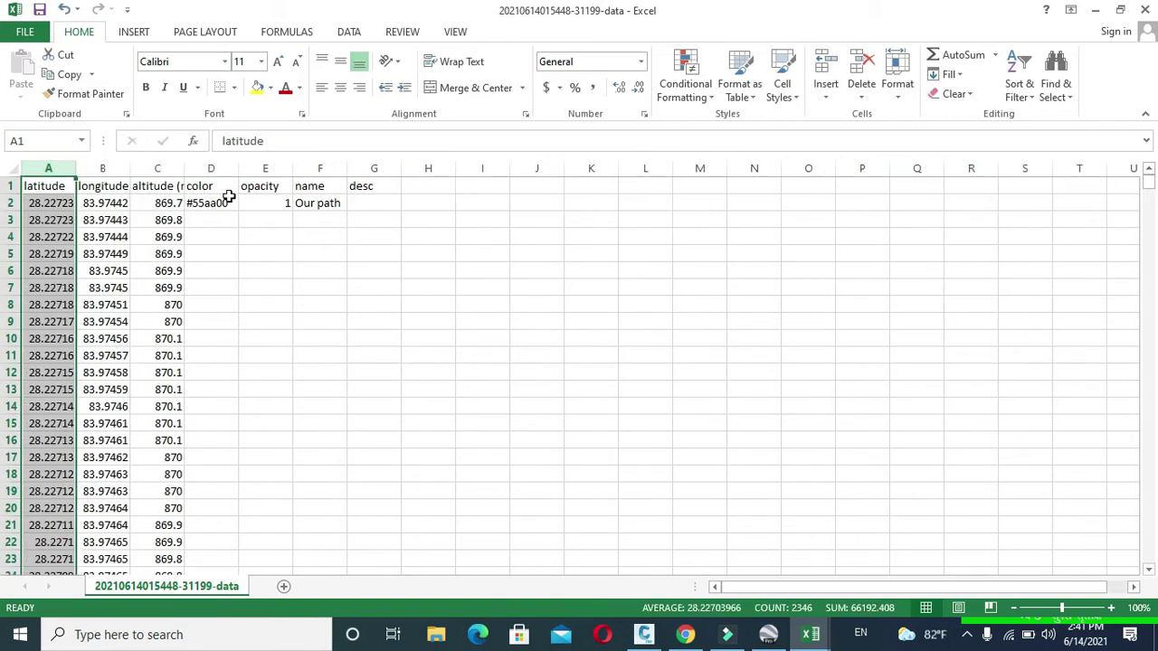
drag(211, 168, 382, 189)
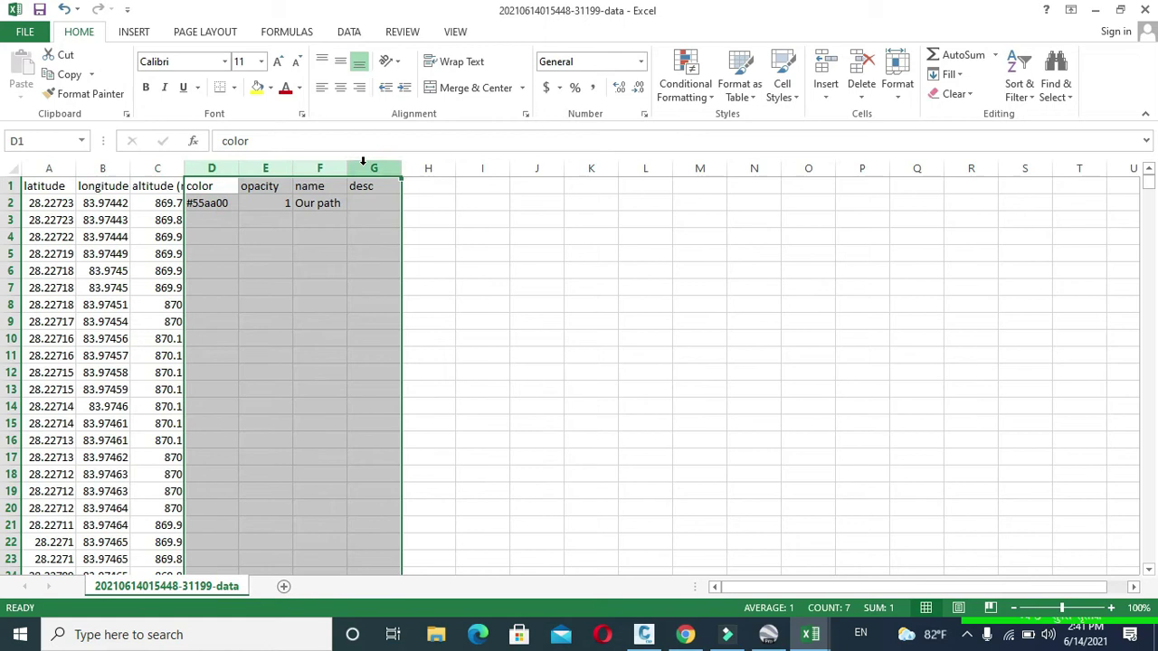
right_click(366, 169)
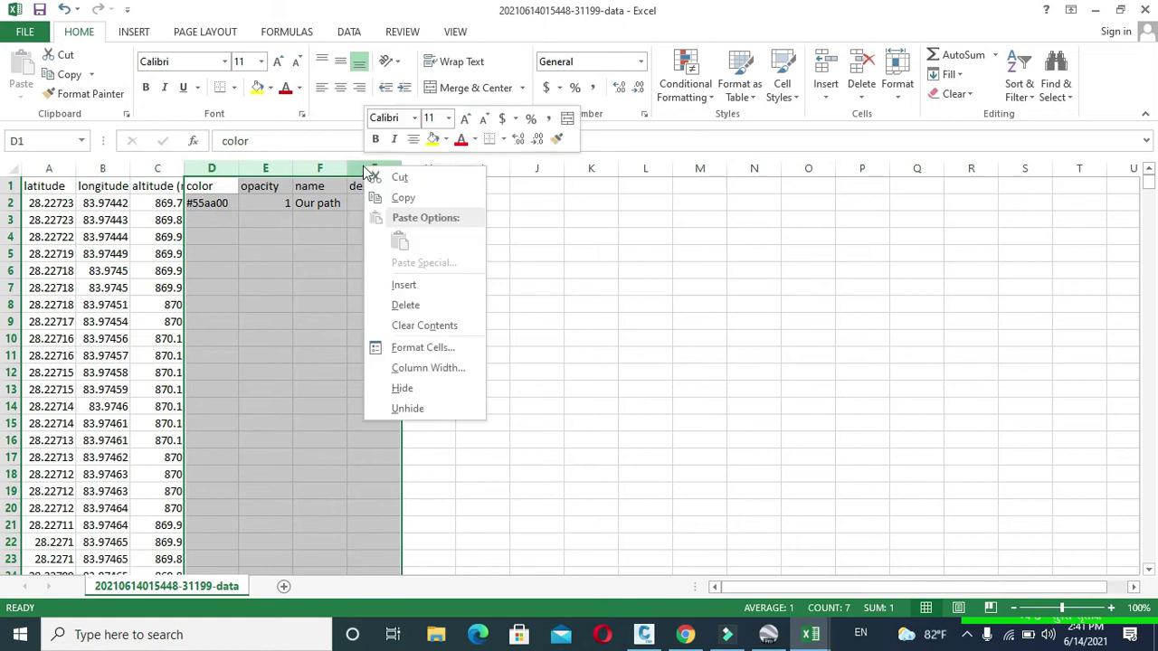
click(407, 304)
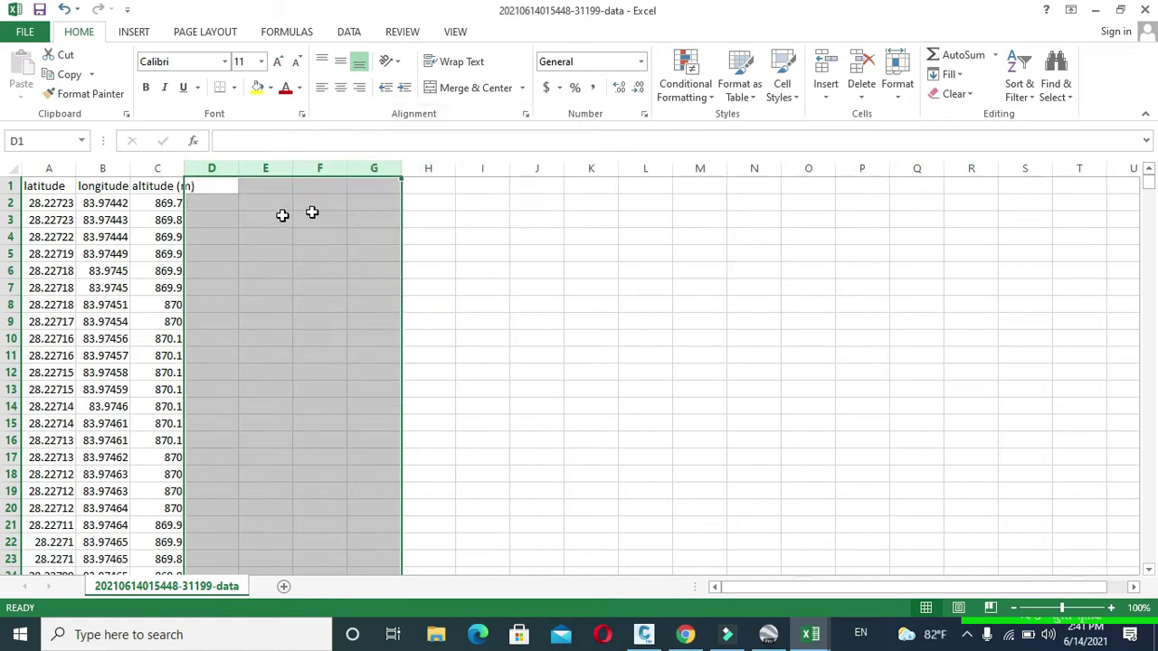
click(447, 204)
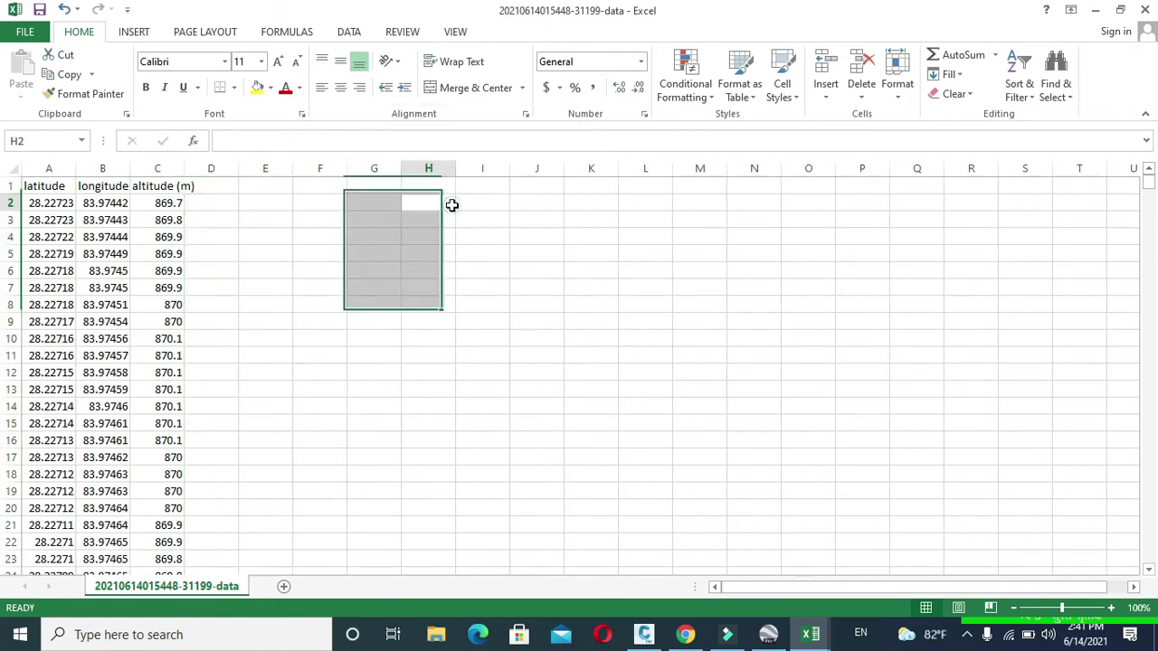
Move the latitude column between longitude and altitude.
click(54, 169)
right_click(62, 172)
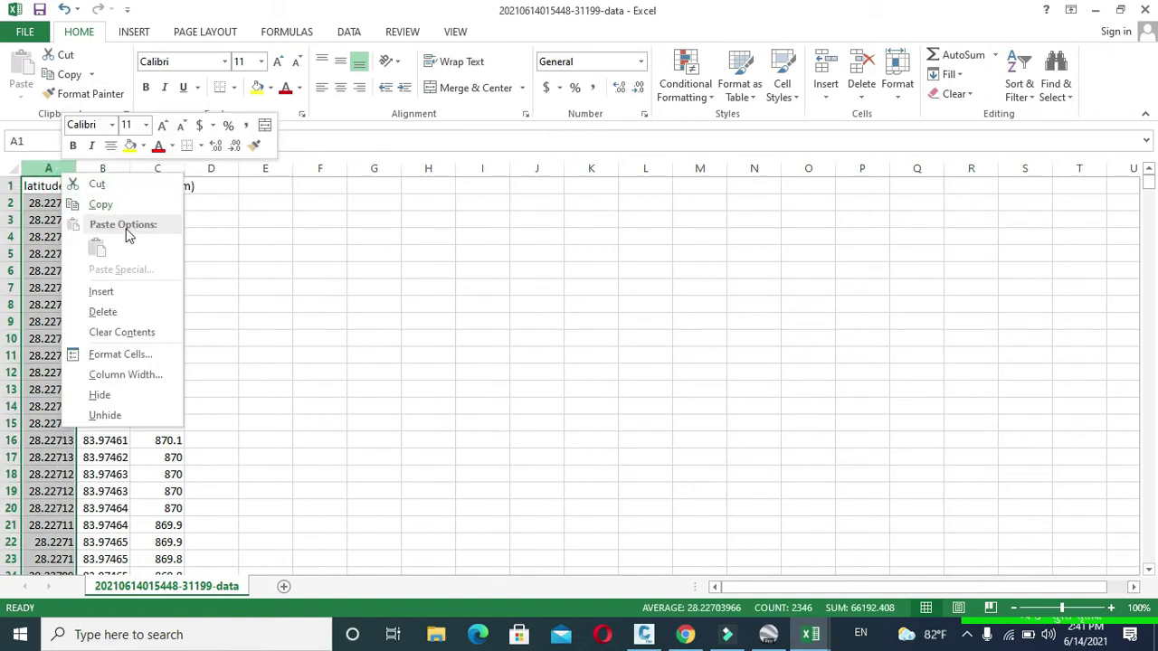
click(121, 186)
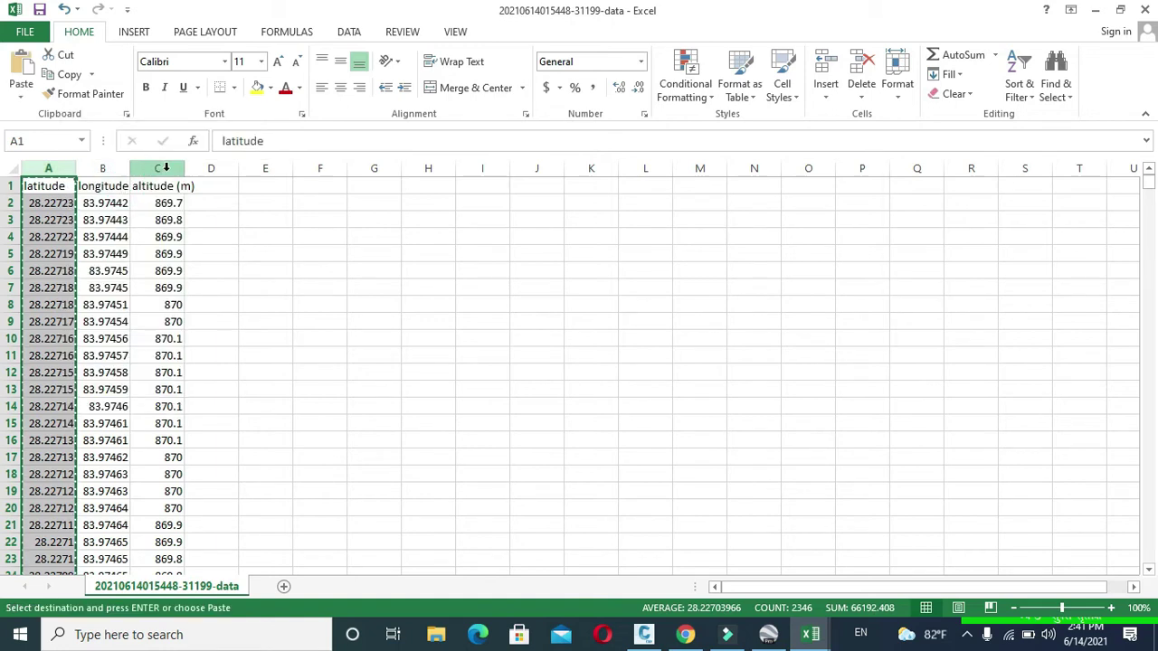
click(165, 168)
right_click(177, 174)
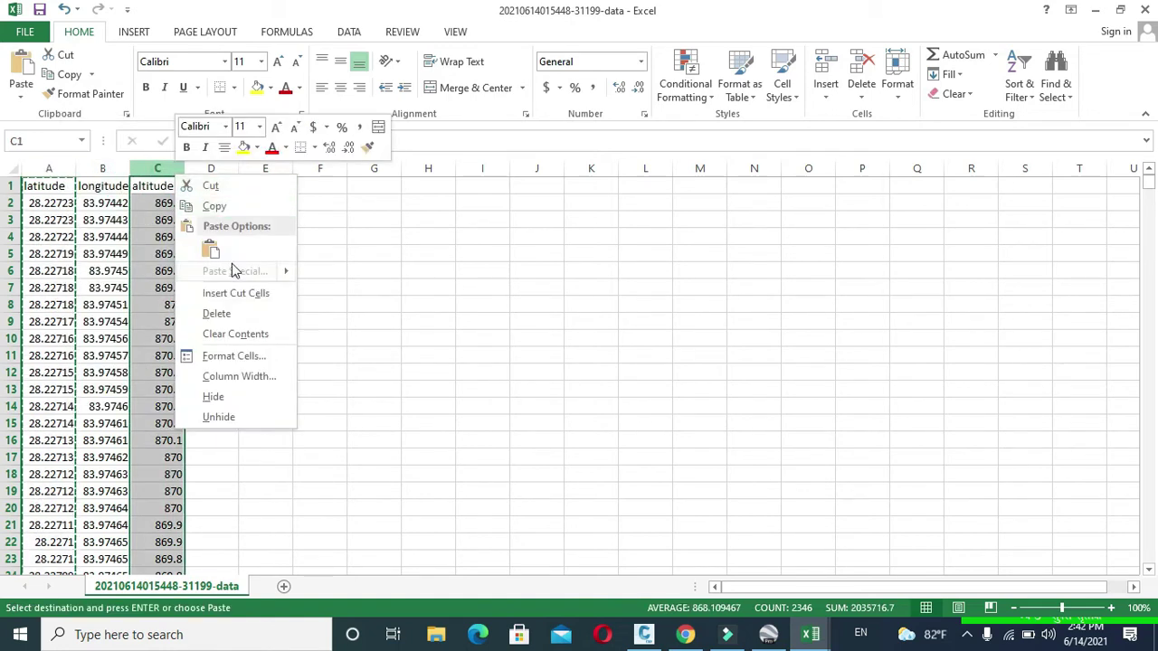
click(233, 292)
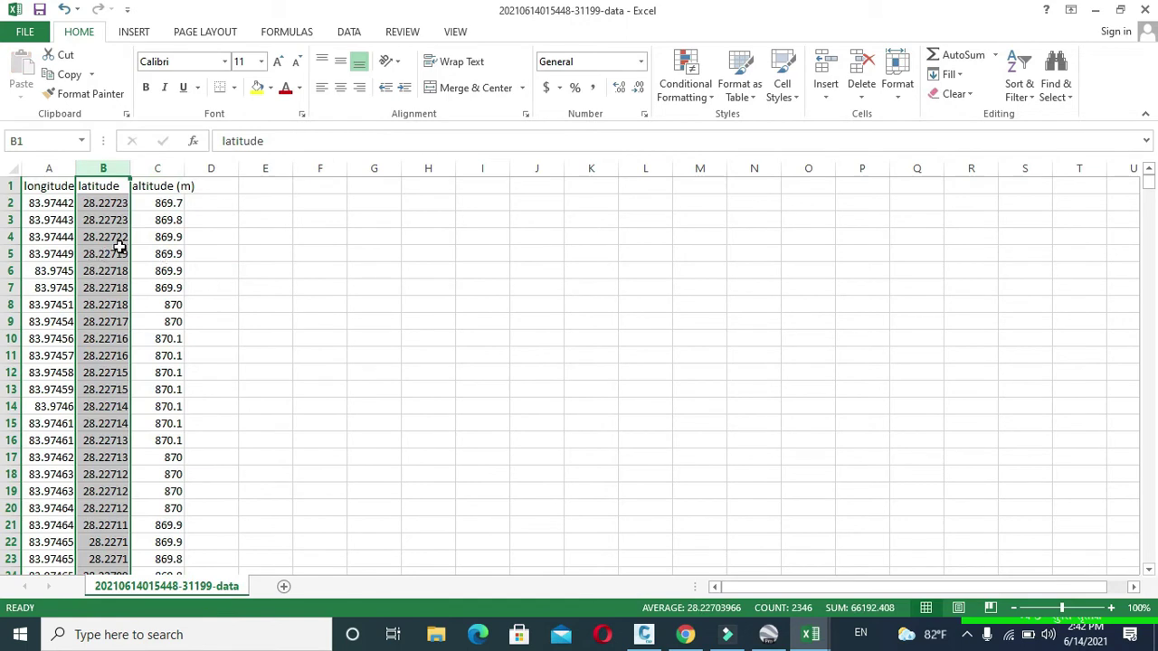
Delete the header row.
click(9, 186)
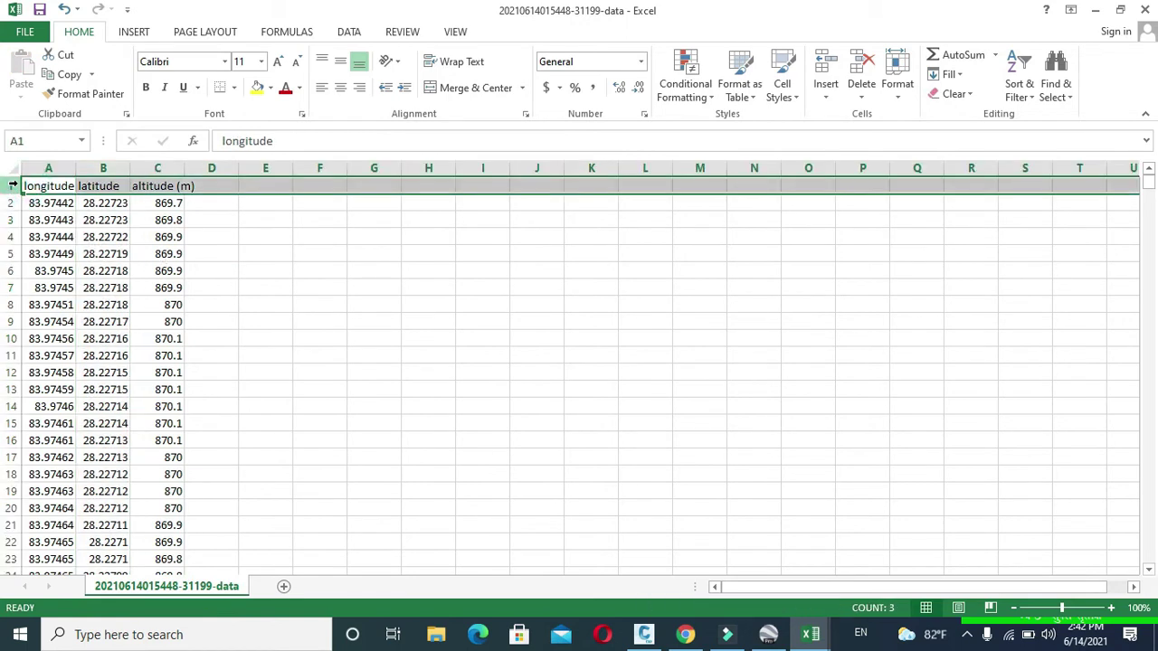
right_click(13, 185)
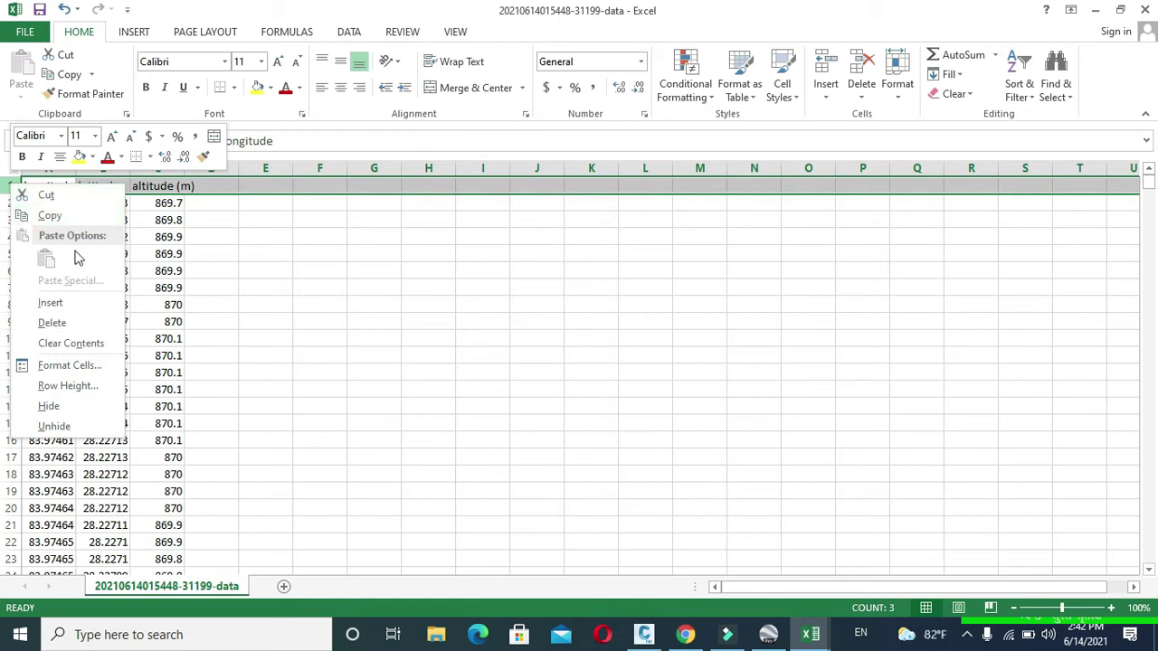
click(71, 320)
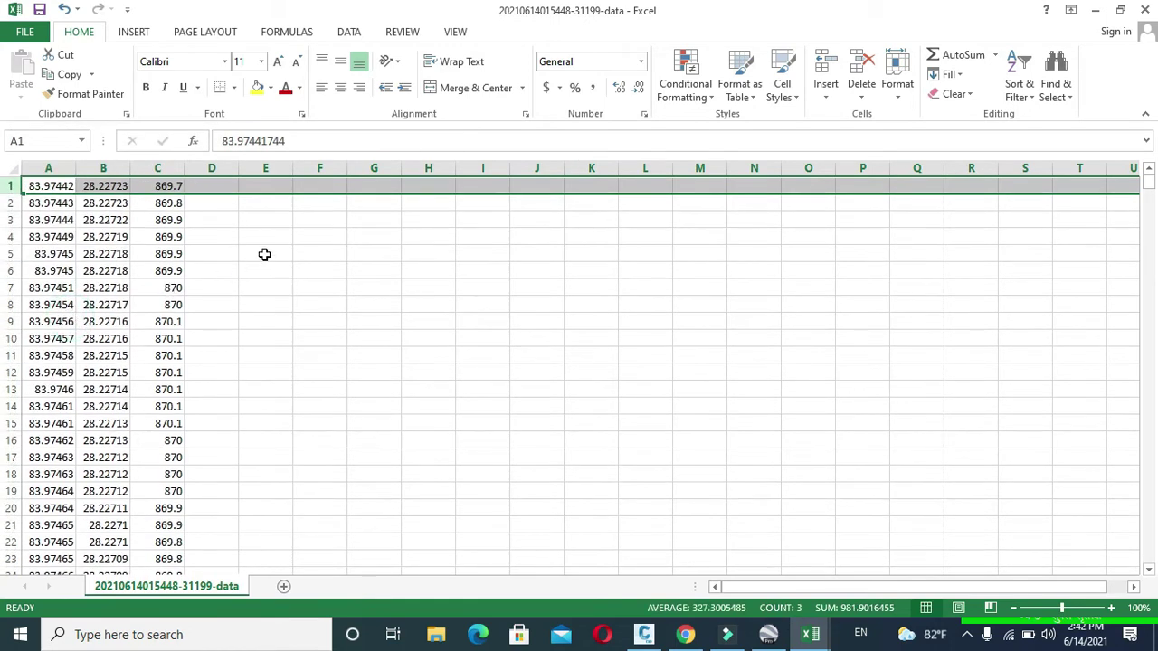
click(264, 254)
Save the elevation data to the Desktop as a CSV (Comma delimited) file named 'Excel file'.
click(25, 32)
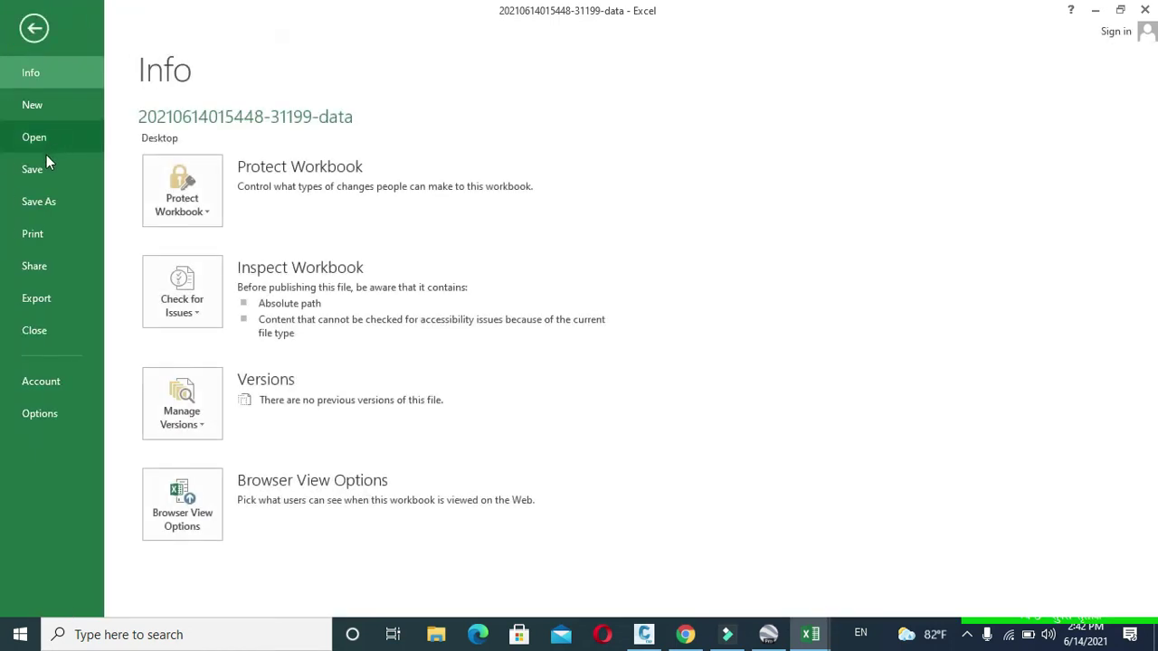
click(47, 208)
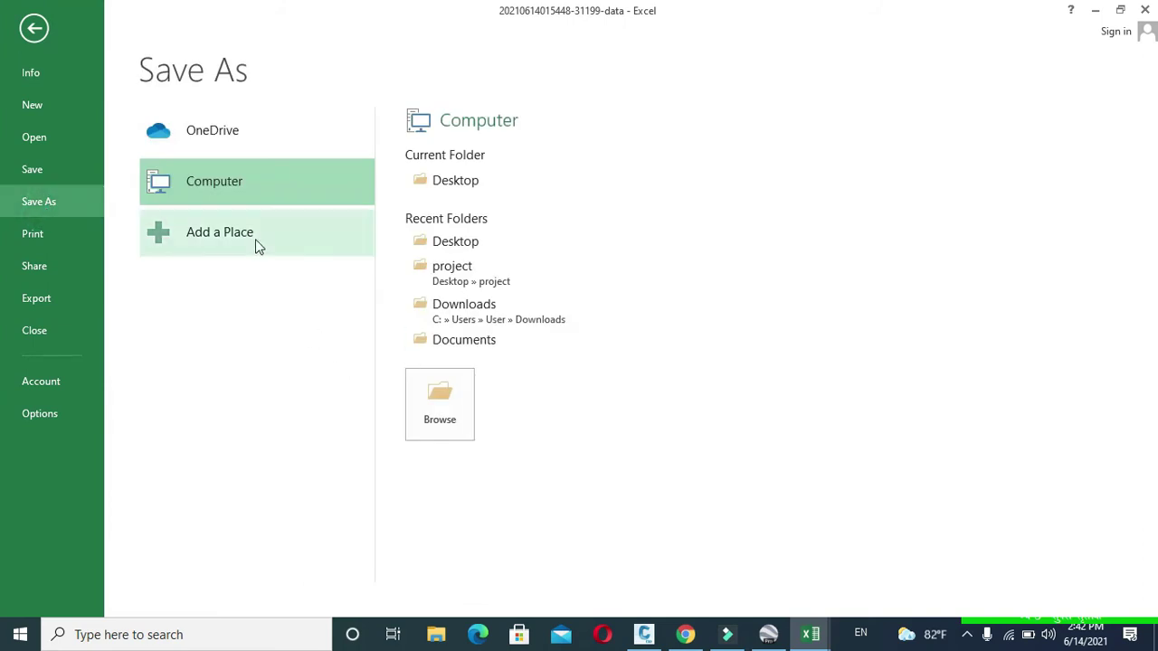
click(423, 418)
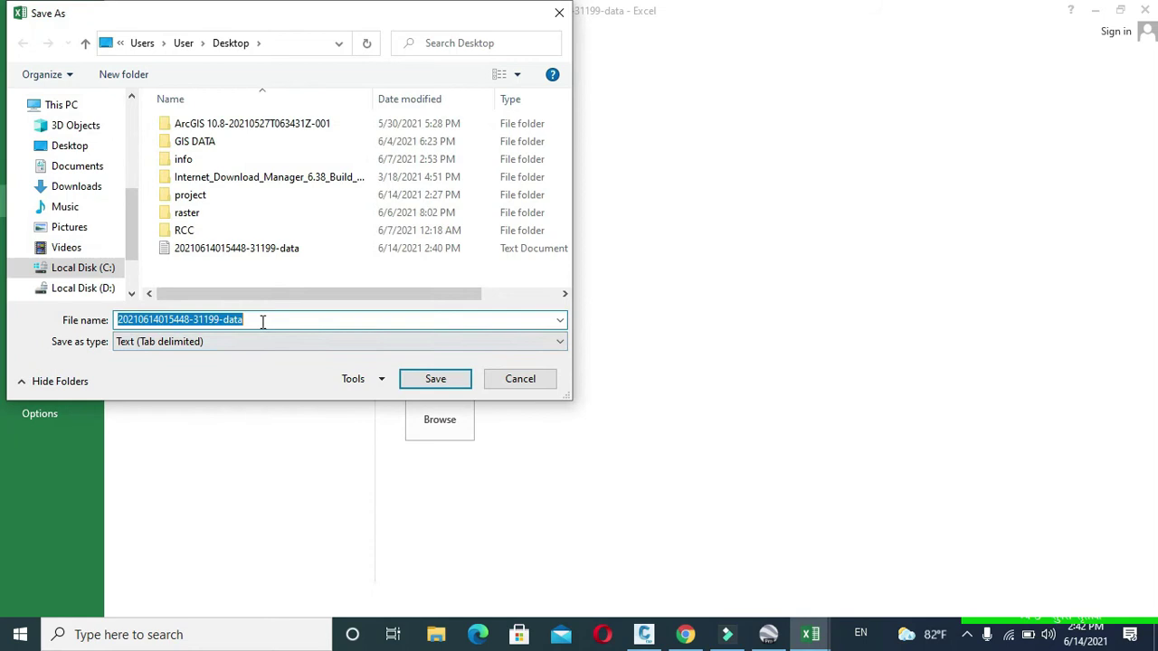
key(BackSpace)
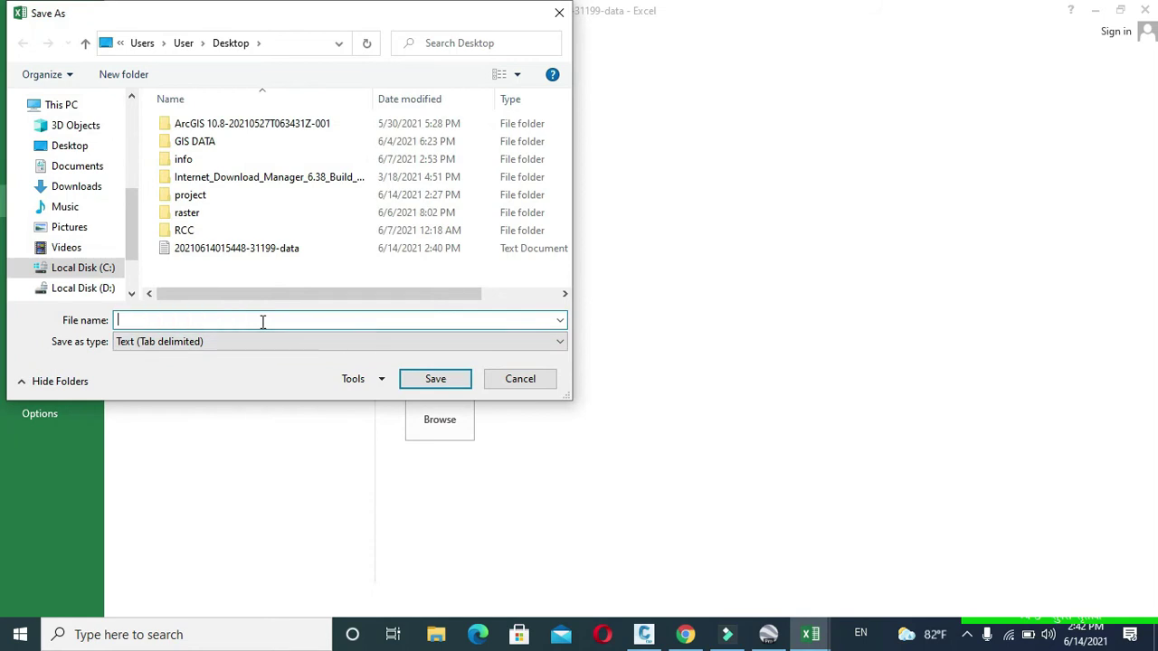
click(483, 340)
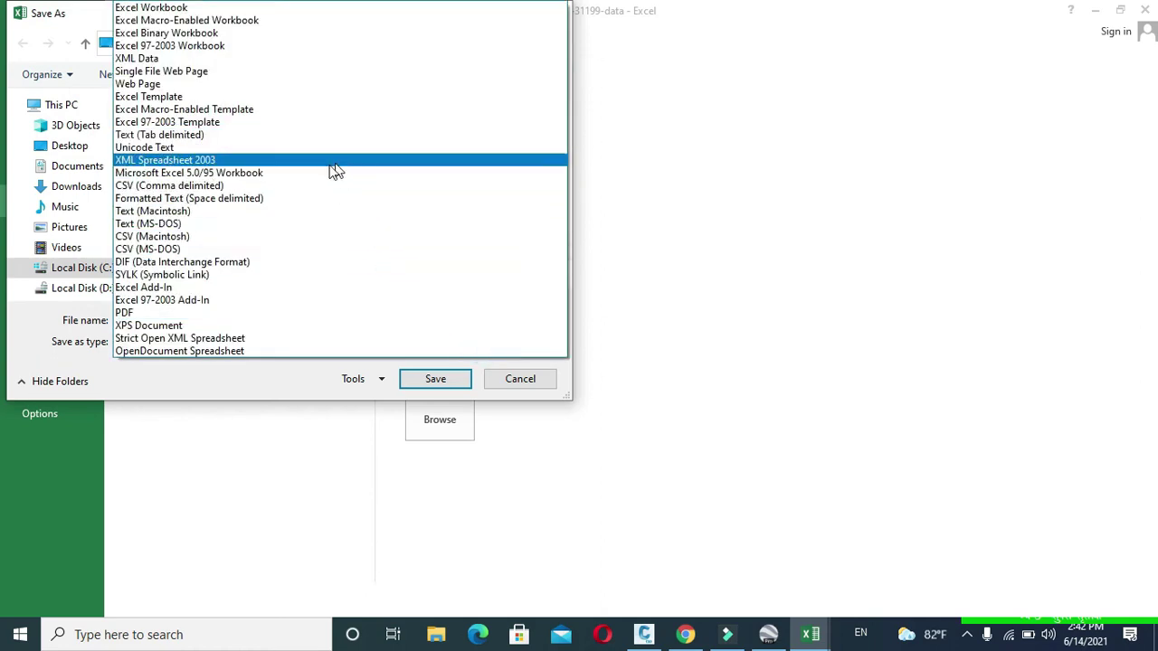
click(269, 185)
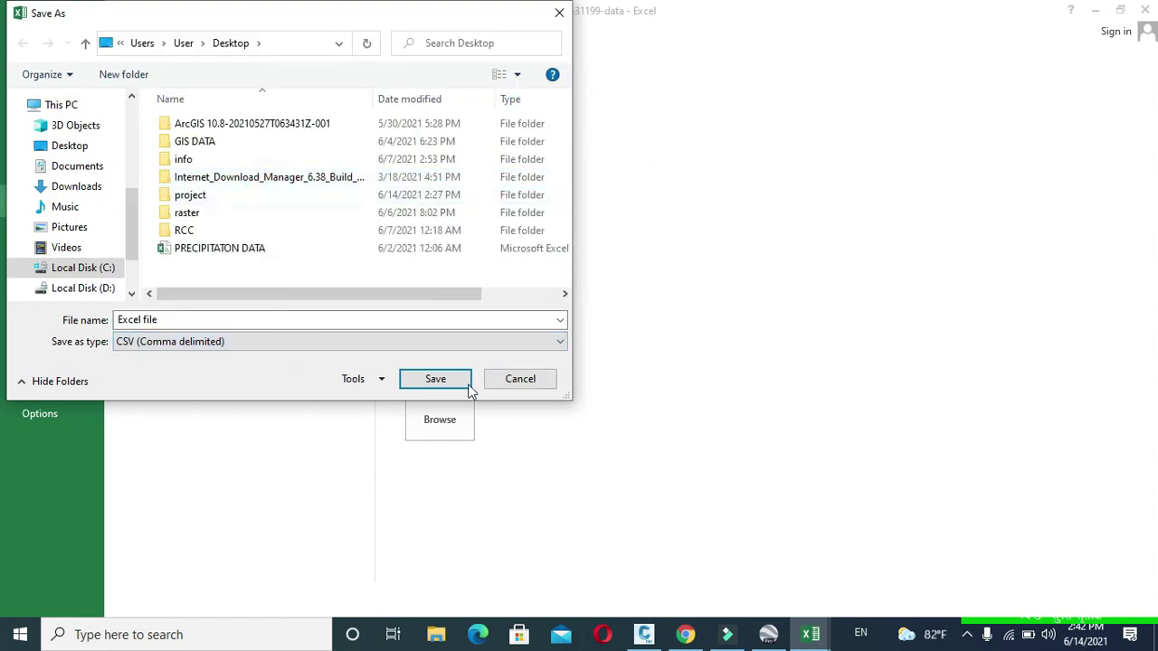
click(438, 384)
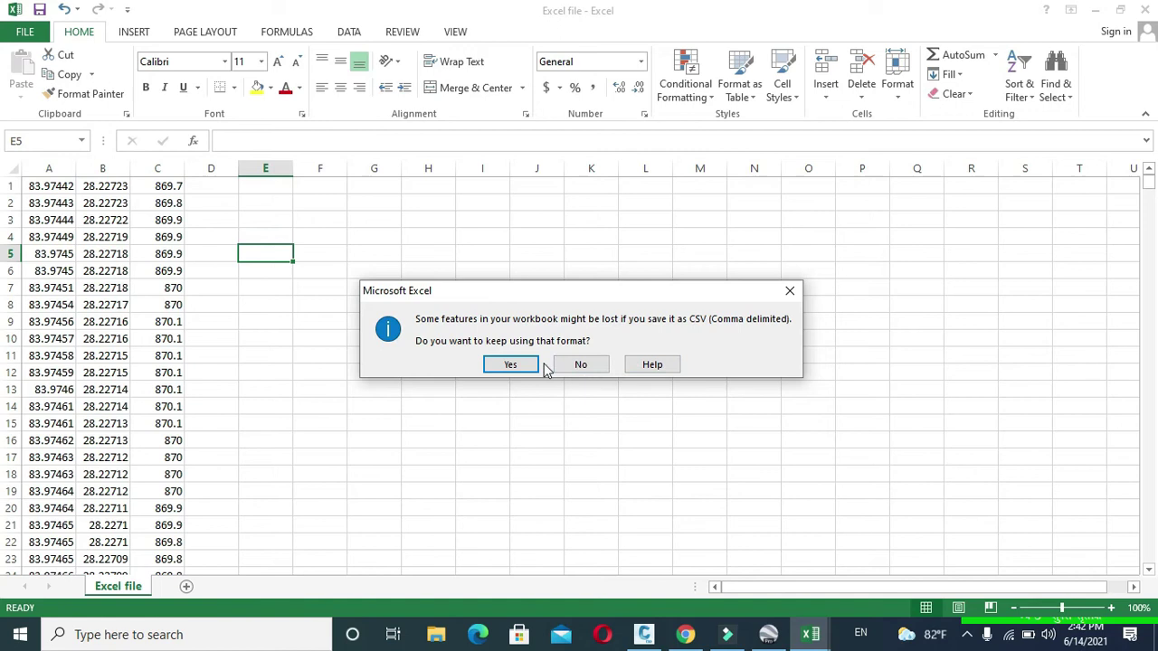
click(514, 365)
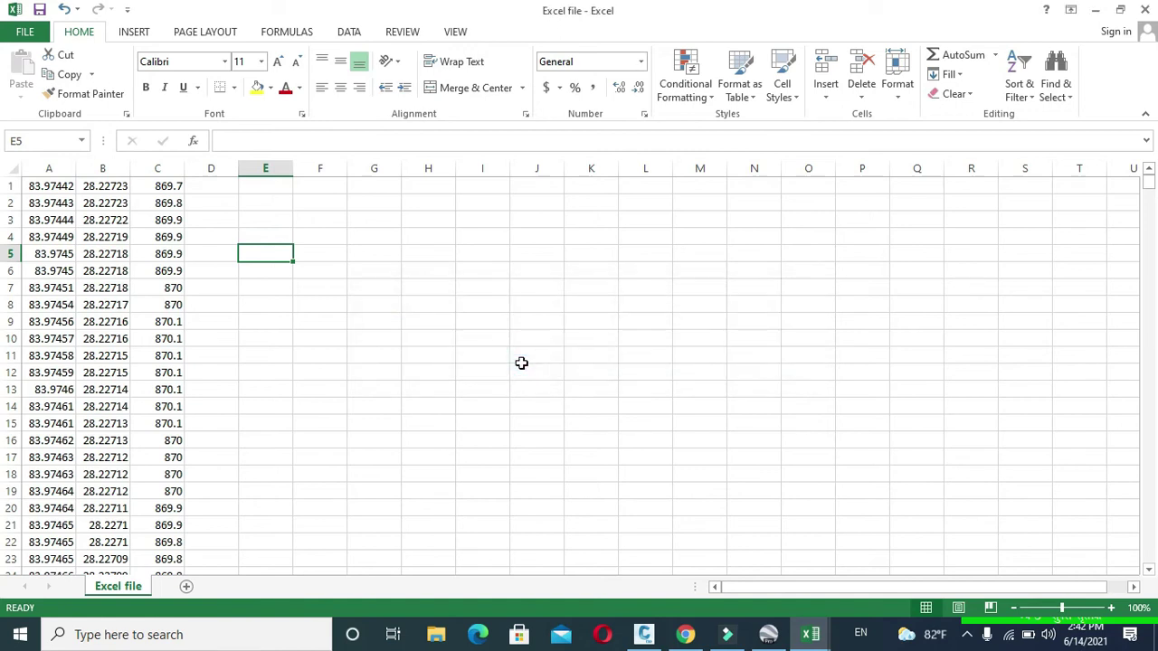
Close the Excel file workbook, saving changes and keeping the CSV format.
click(1144, 10)
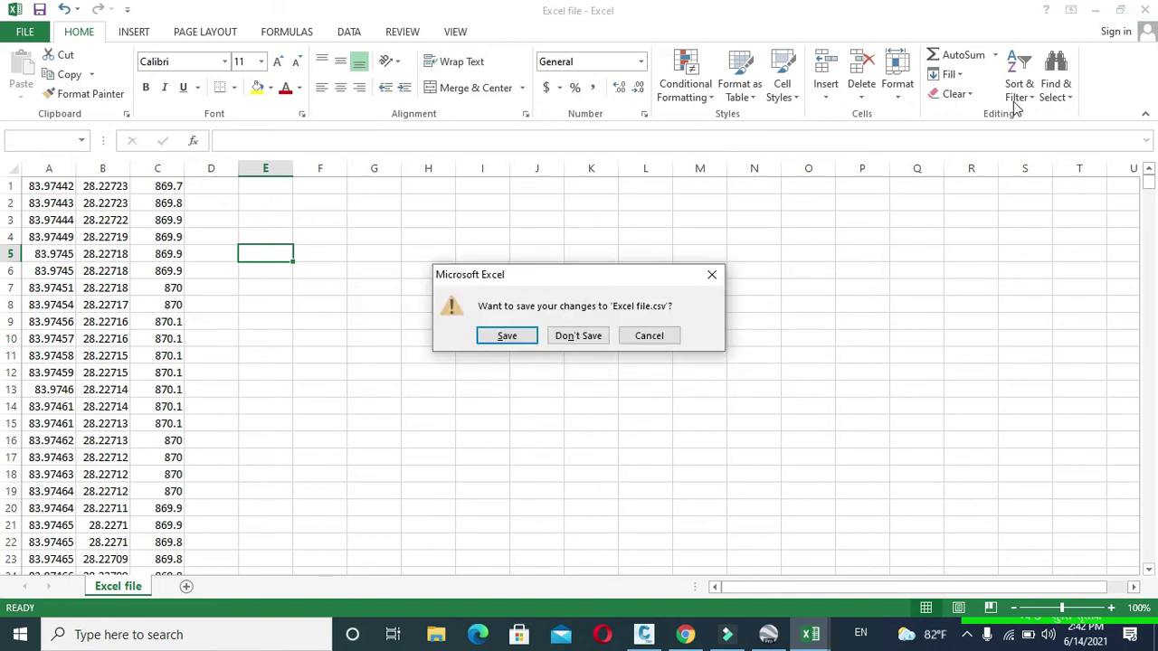
click(523, 341)
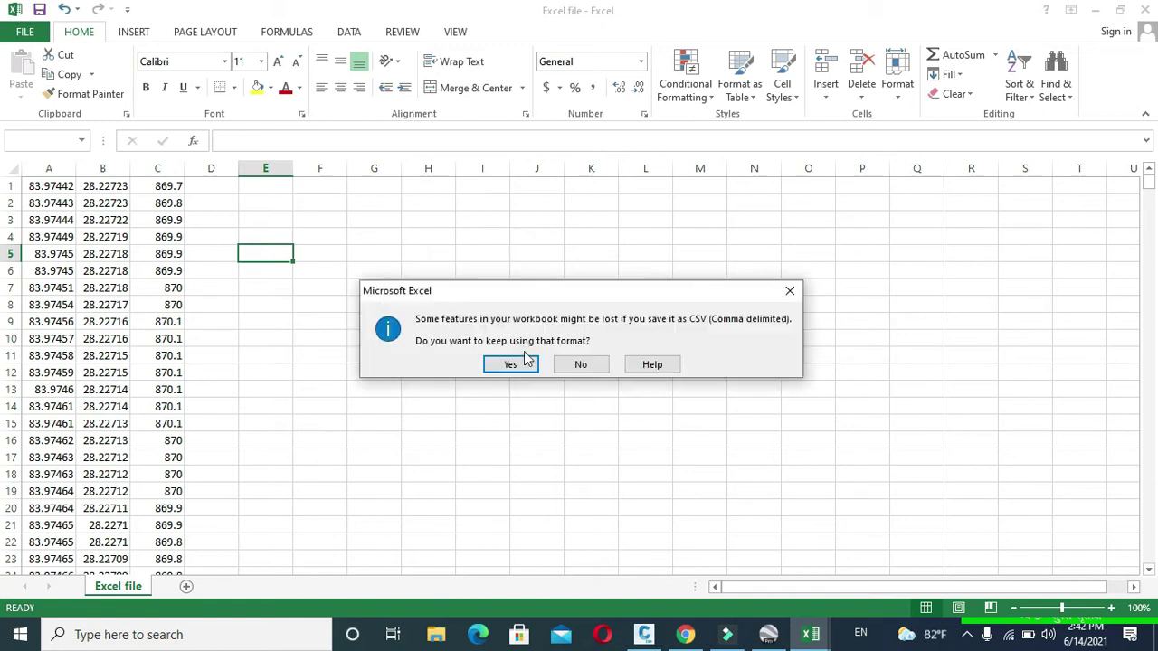
click(512, 364)
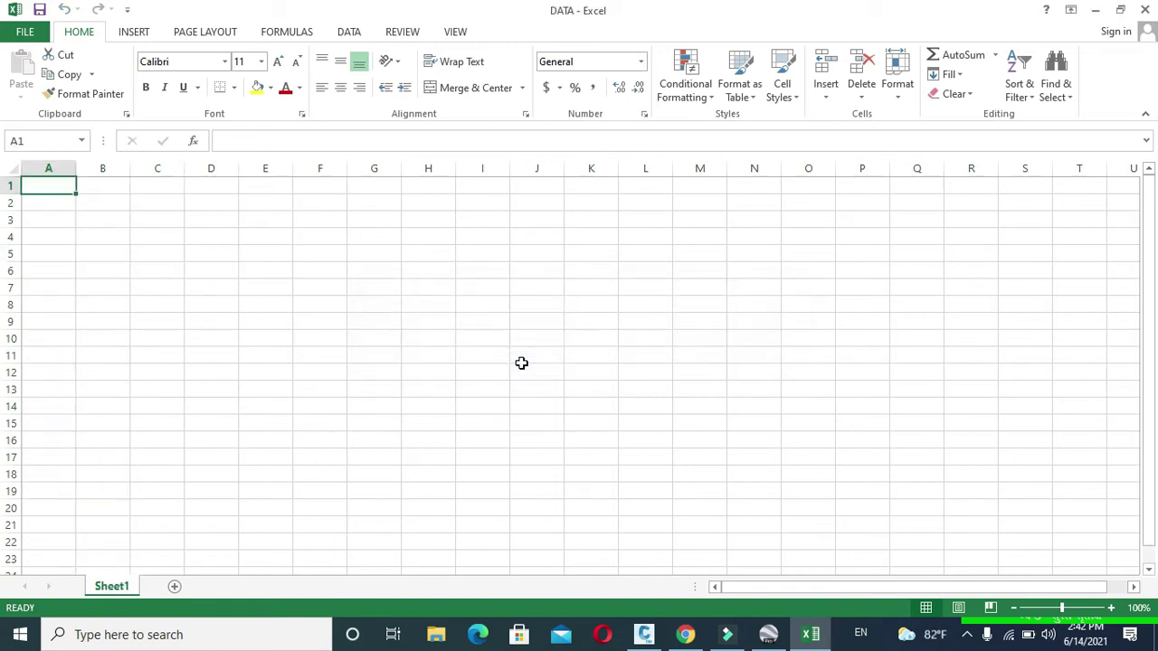
Close the empty DATA workbook and launch QuikGrid from its desktop icon.
click(1144, 9)
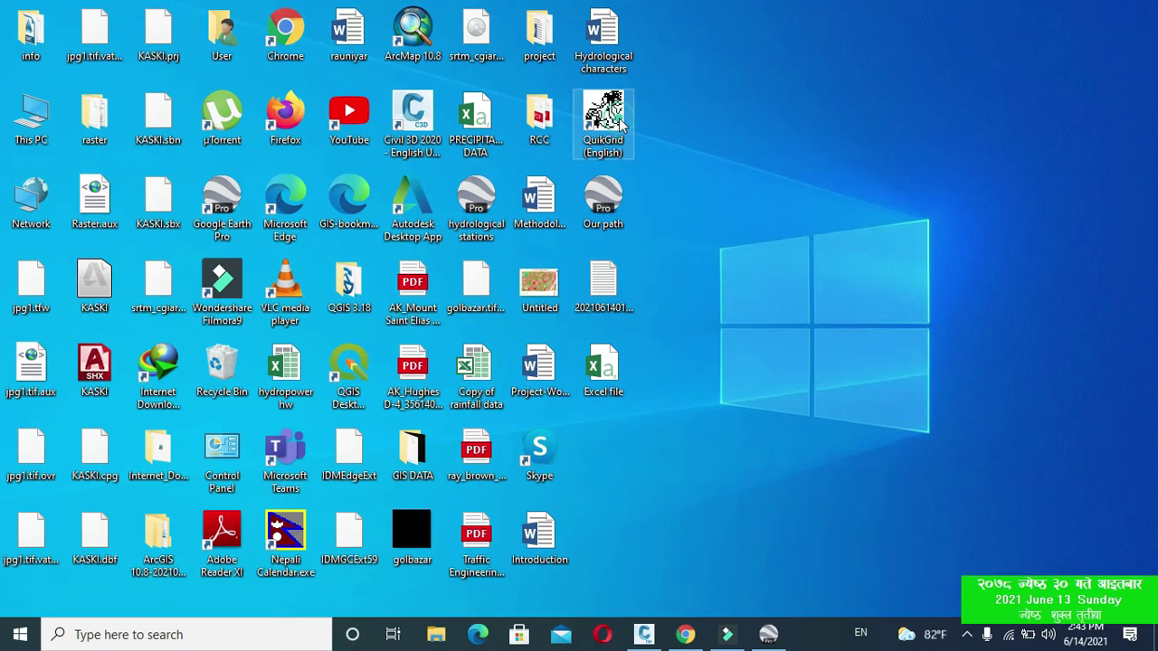
double_click(620, 124)
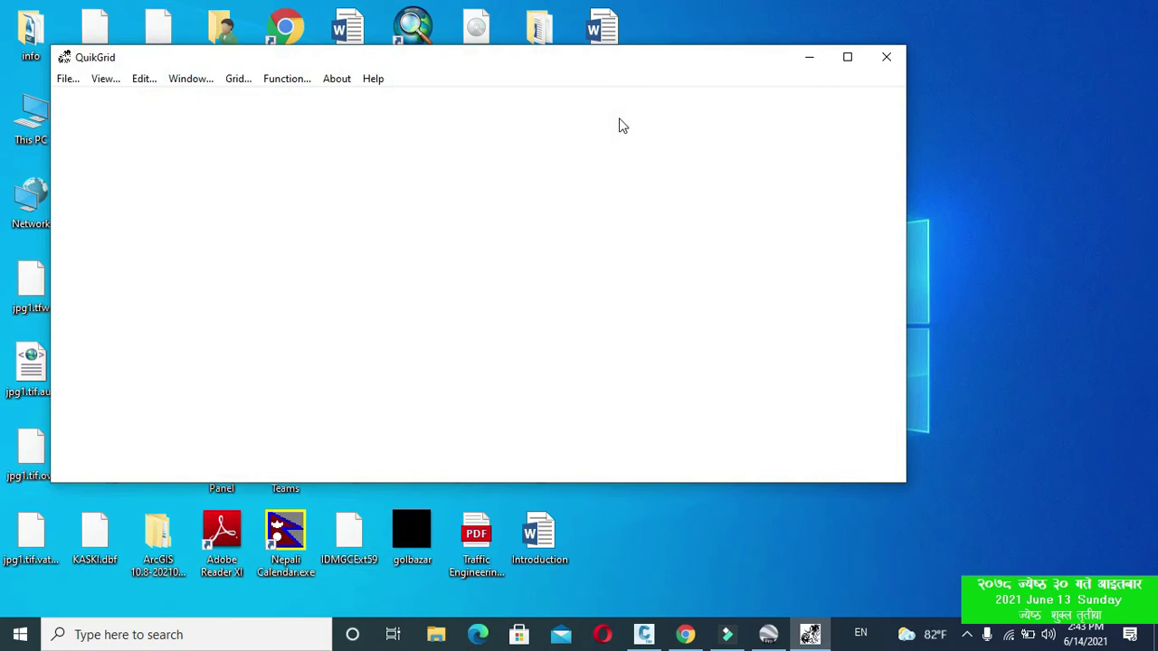
Import Excel file.csv from the Desktop as metric scattered data points.
click(68, 79)
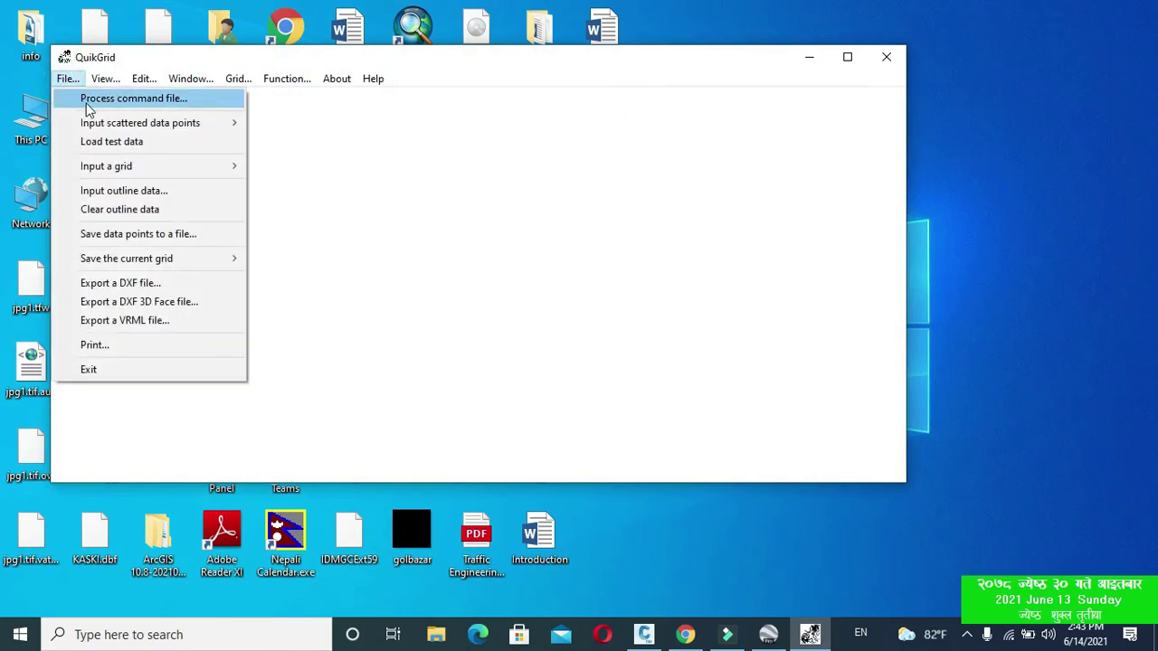
mouse_move(104, 129)
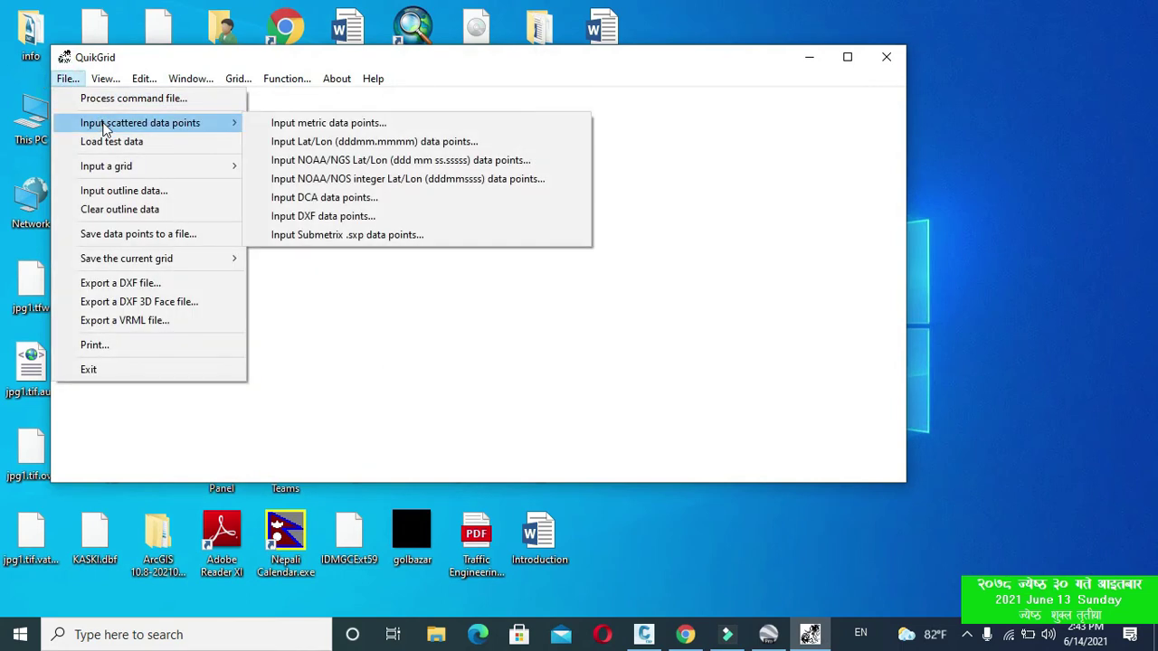
click(281, 126)
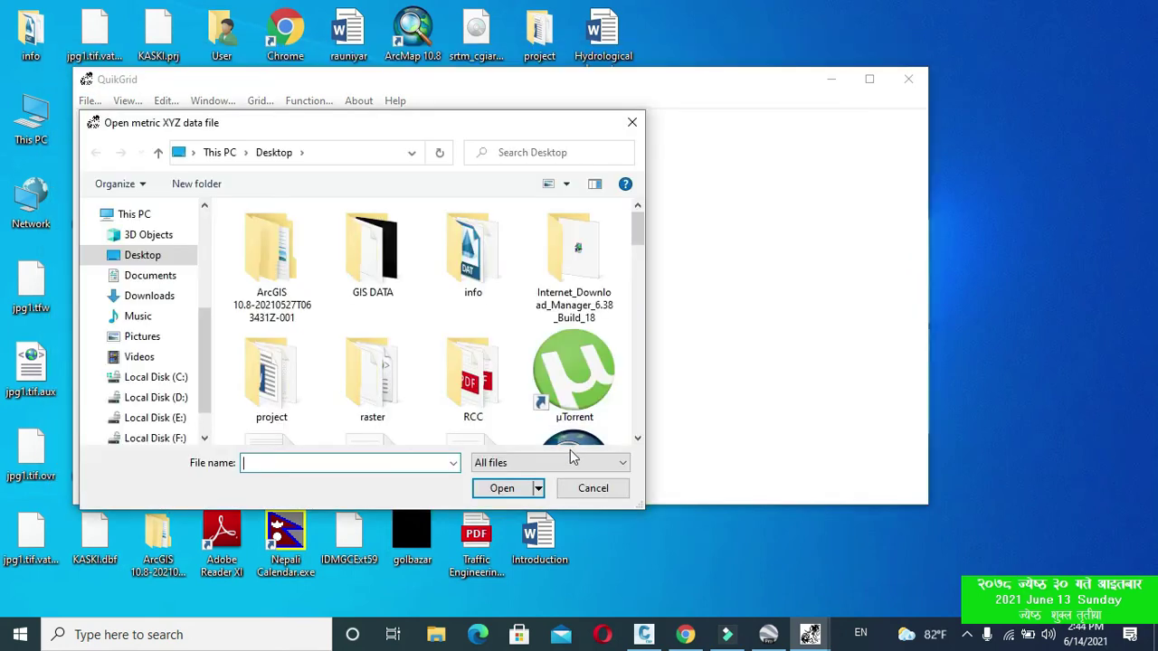
click(570, 463)
click(574, 478)
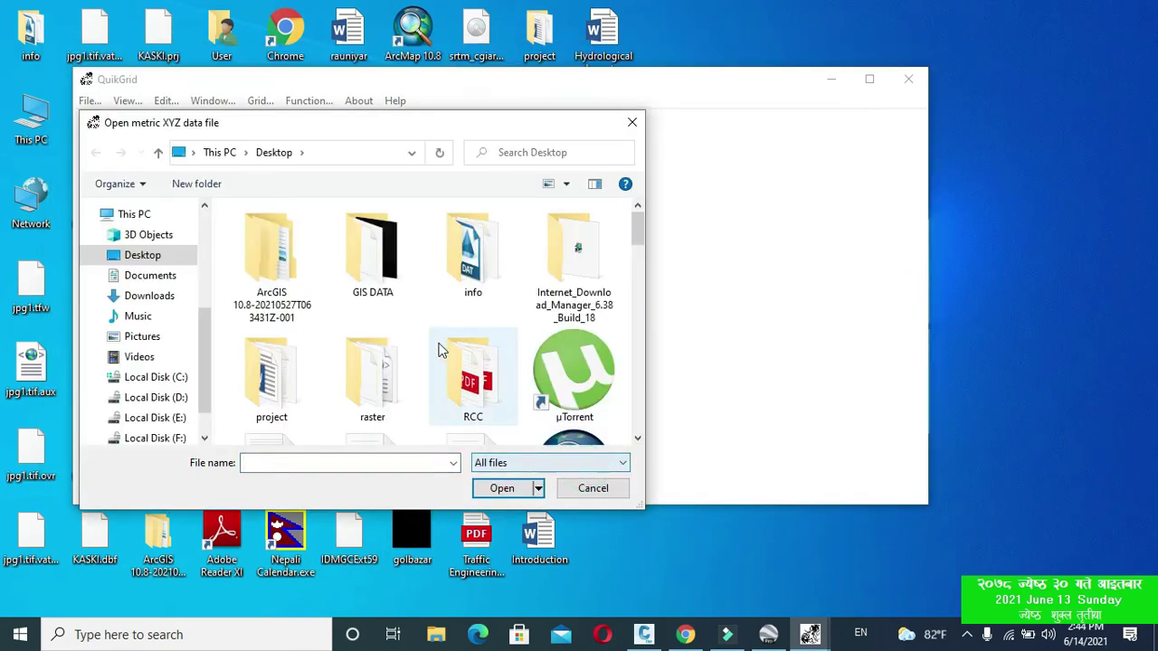
click(168, 256)
scroll(608, 311, down, 3)
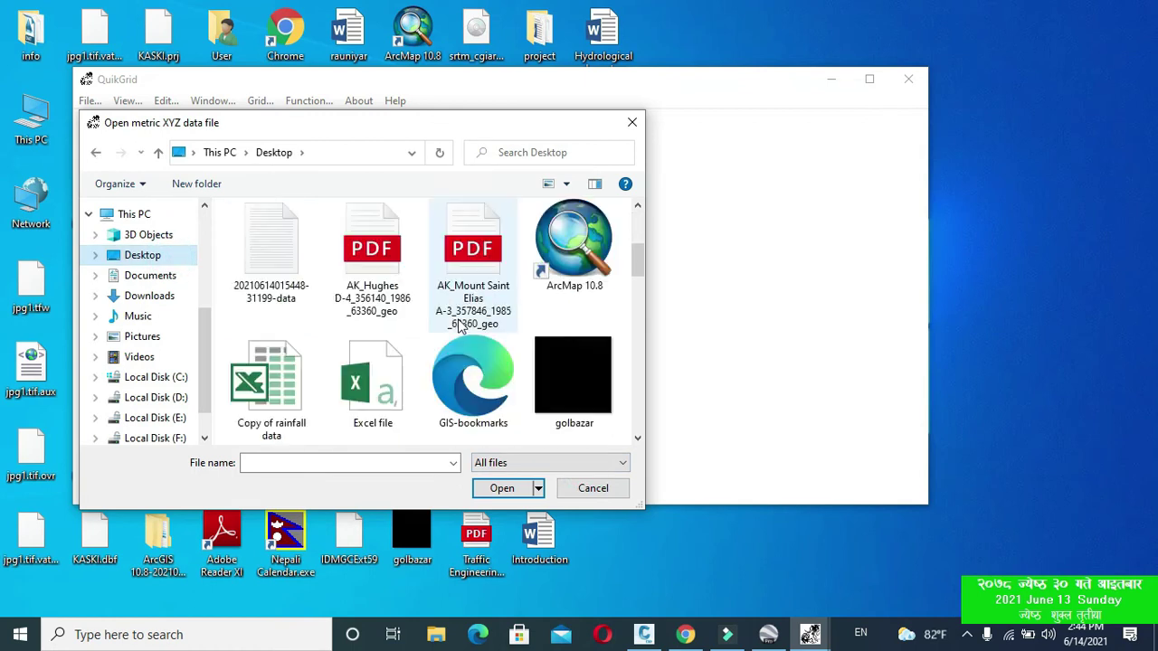
click(373, 380)
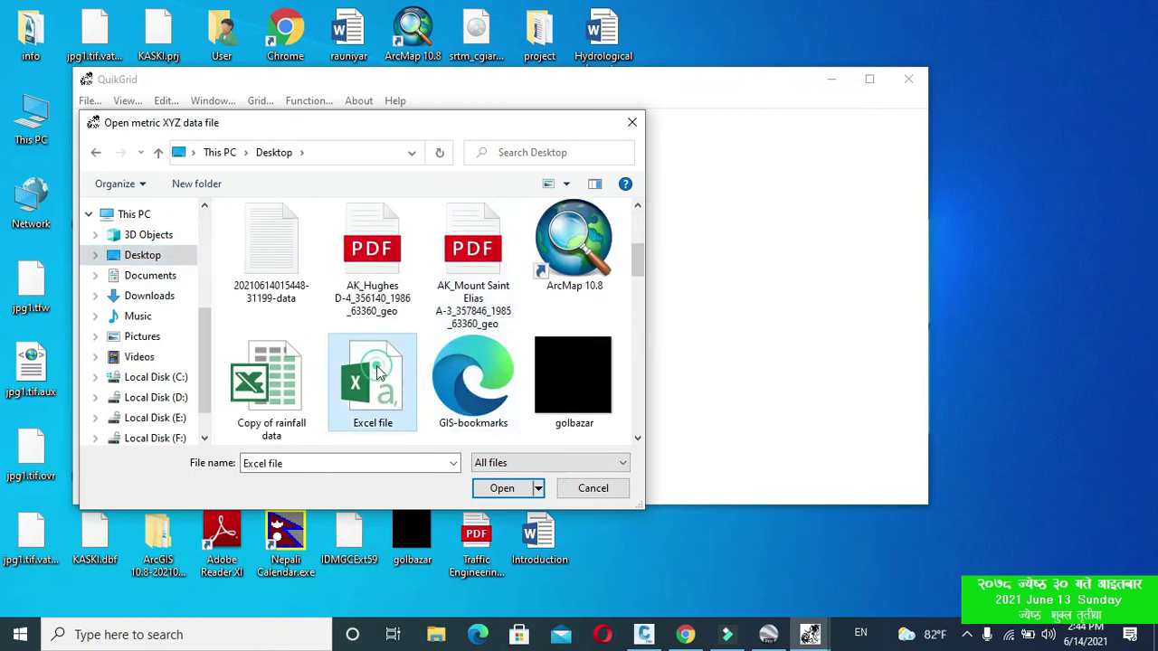
click(506, 496)
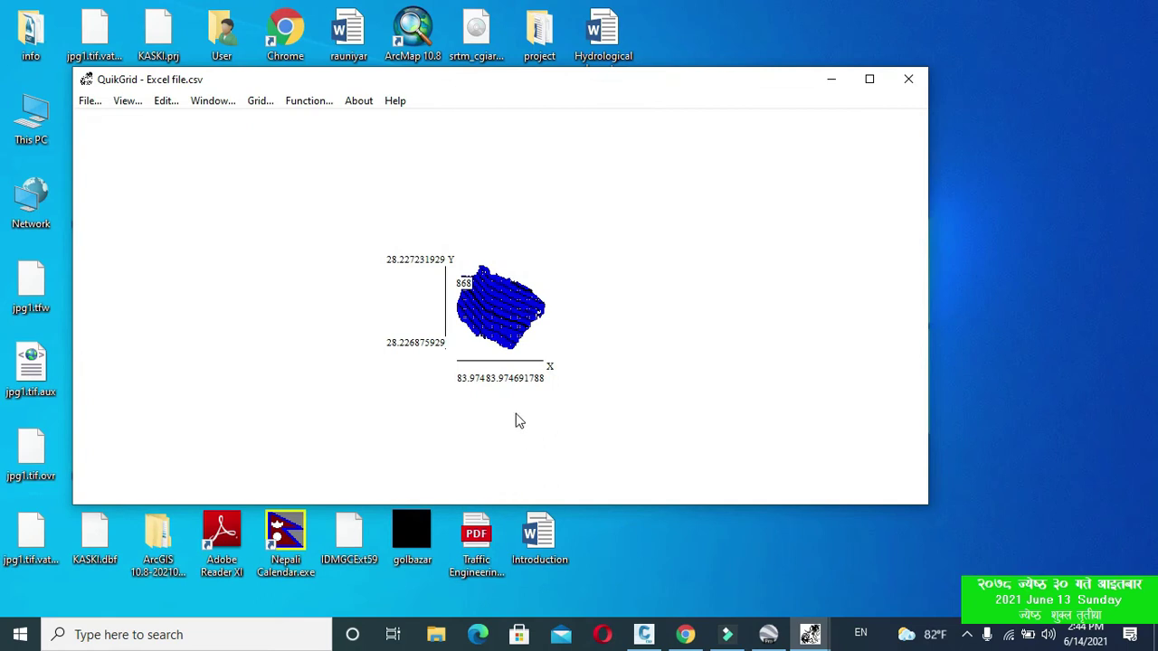
Maximize the QuikGrid window and zoom in on the contour plot.
click(869, 79)
click(576, 338)
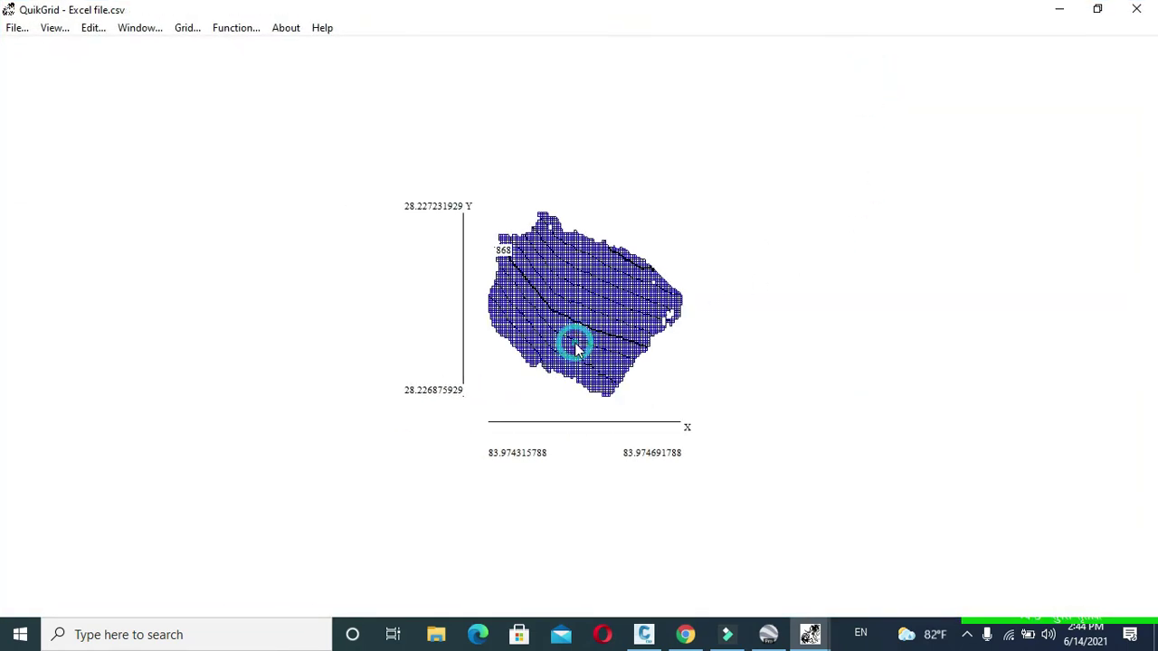
click(578, 326)
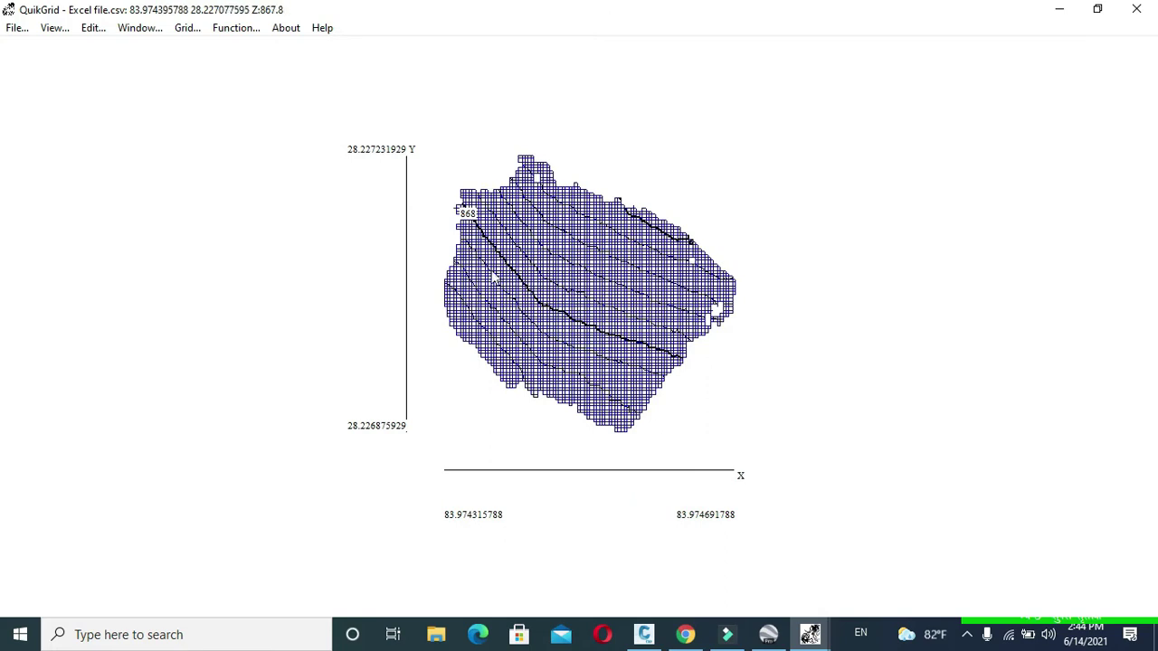
Set the distance between labelled bold contour lines to 1.
click(94, 28)
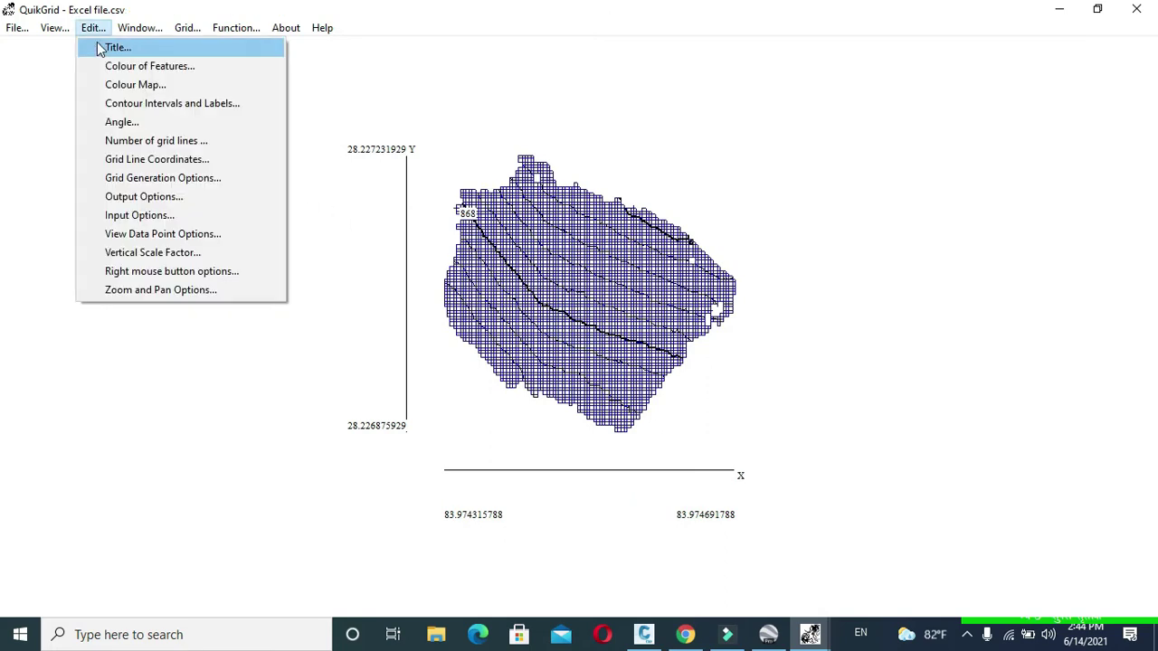
click(124, 104)
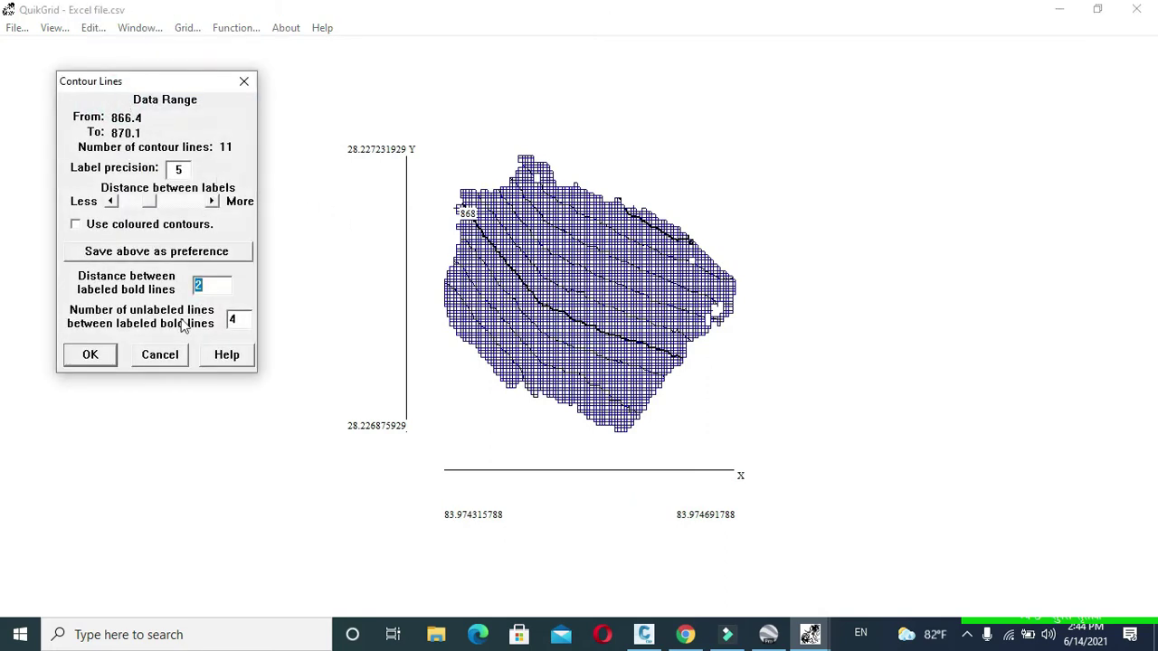
click(209, 285)
click(89, 355)
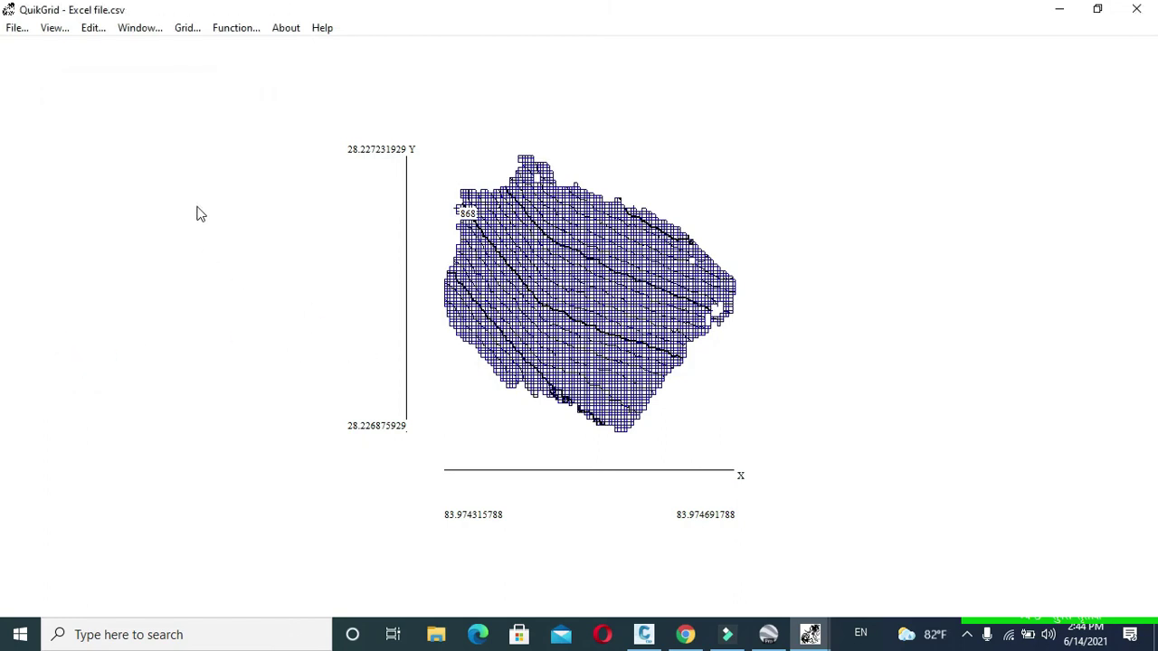
click(54, 27)
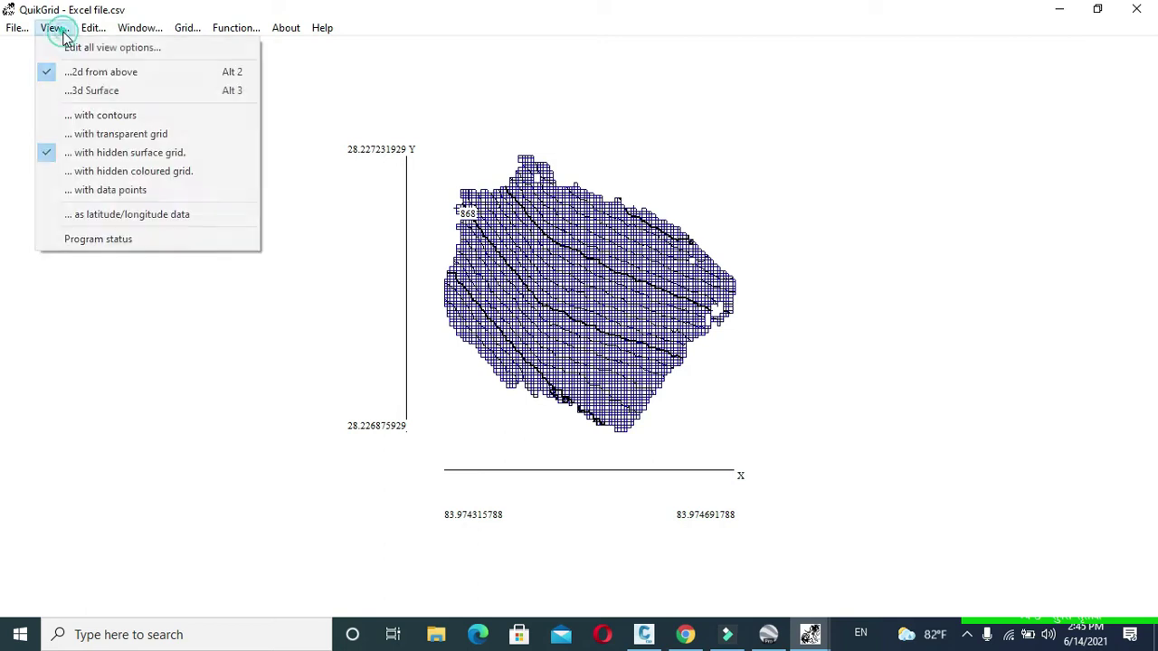
Hide the surface grid and set DXF data output to export contours as polylines.
click(124, 155)
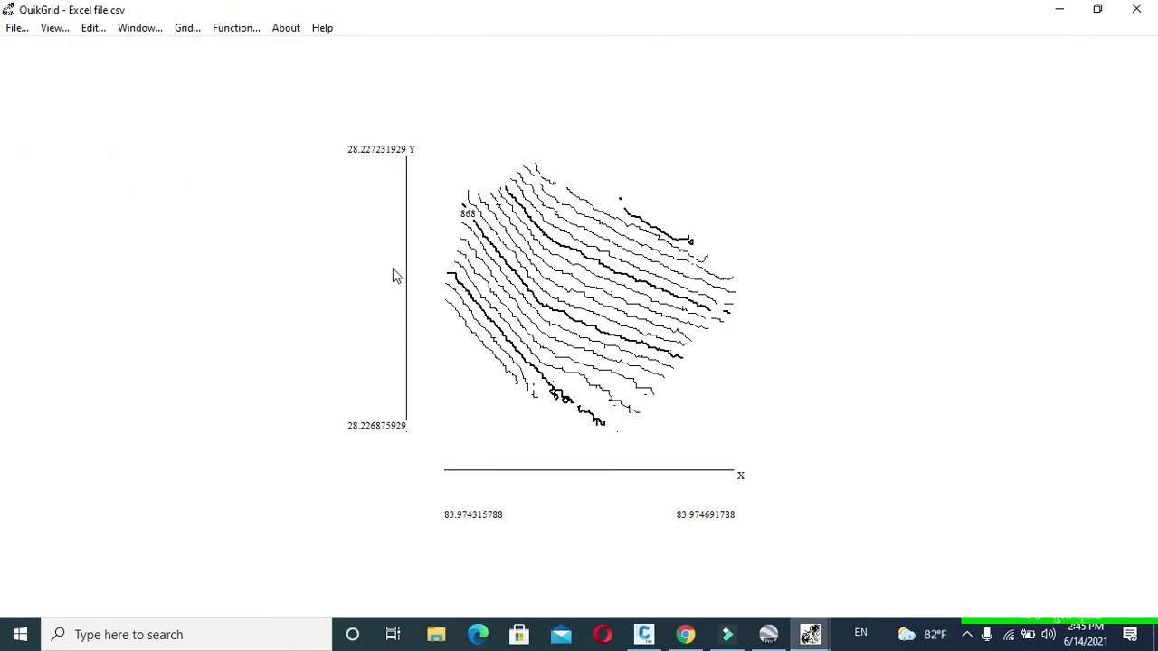
click(93, 27)
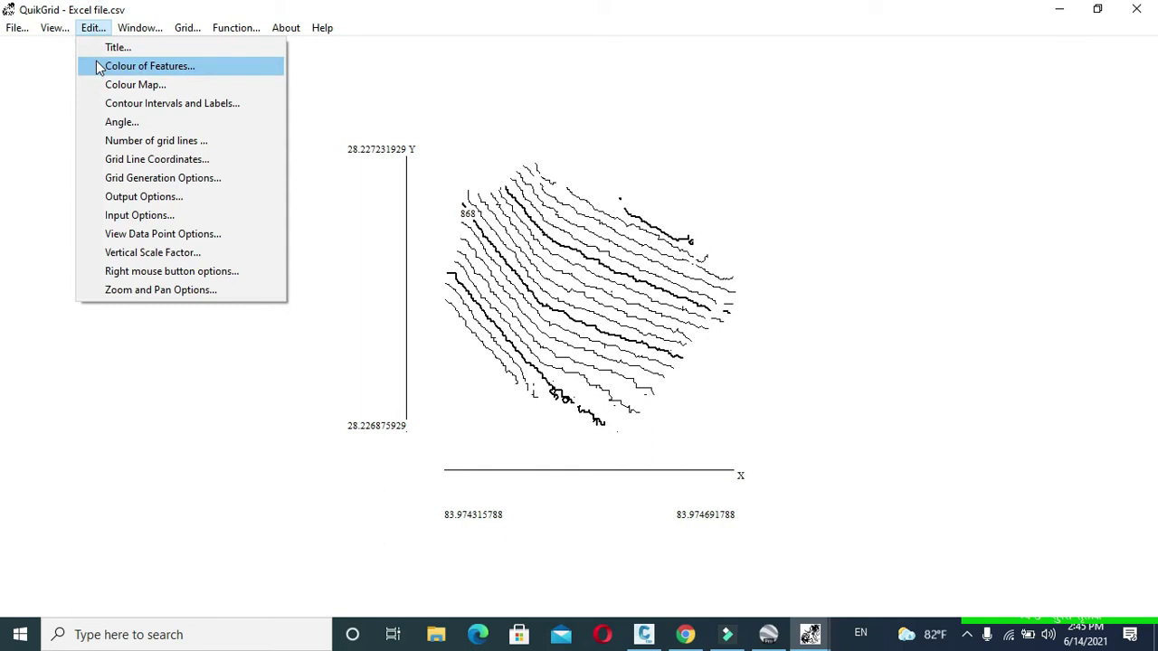
click(114, 200)
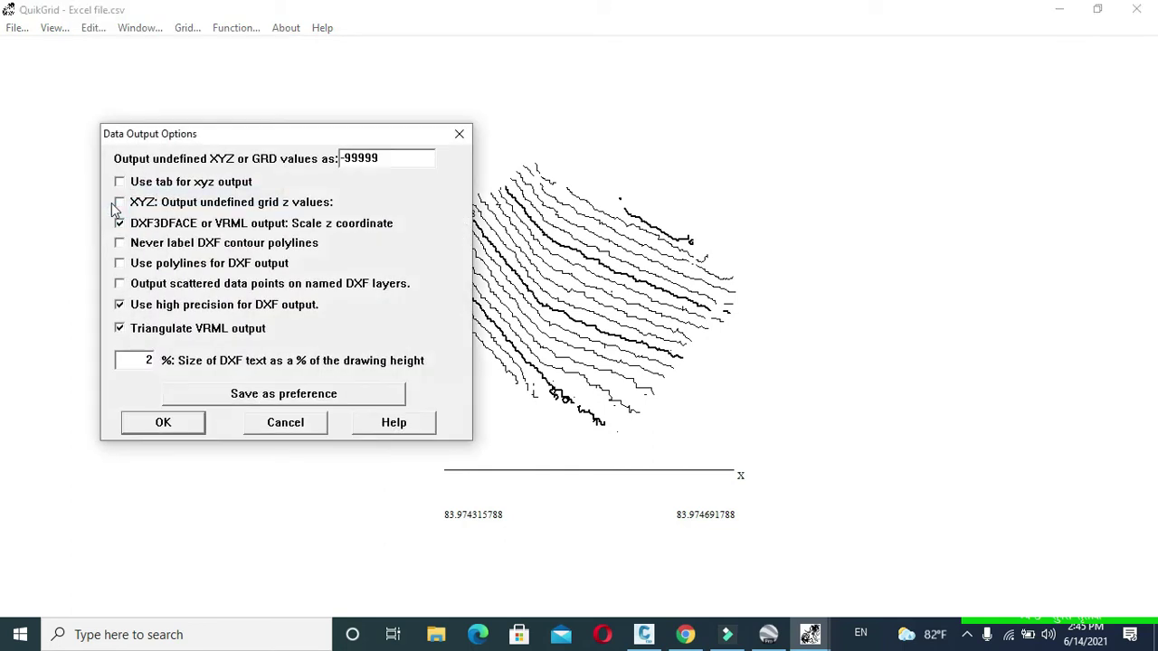
click(120, 263)
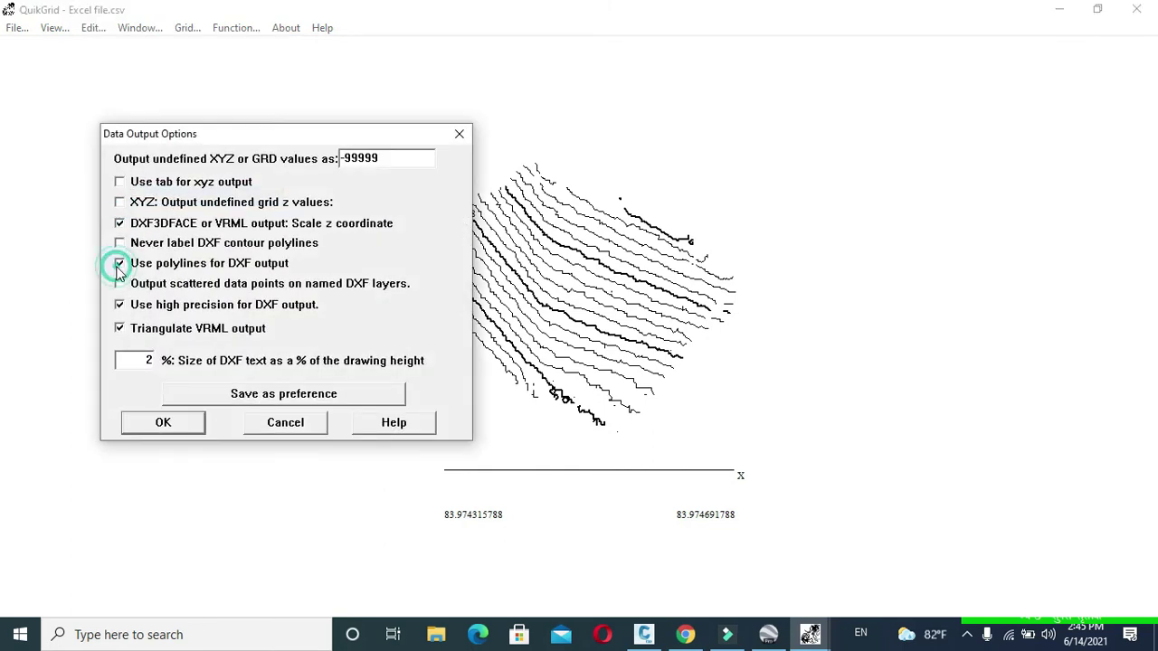
click(163, 422)
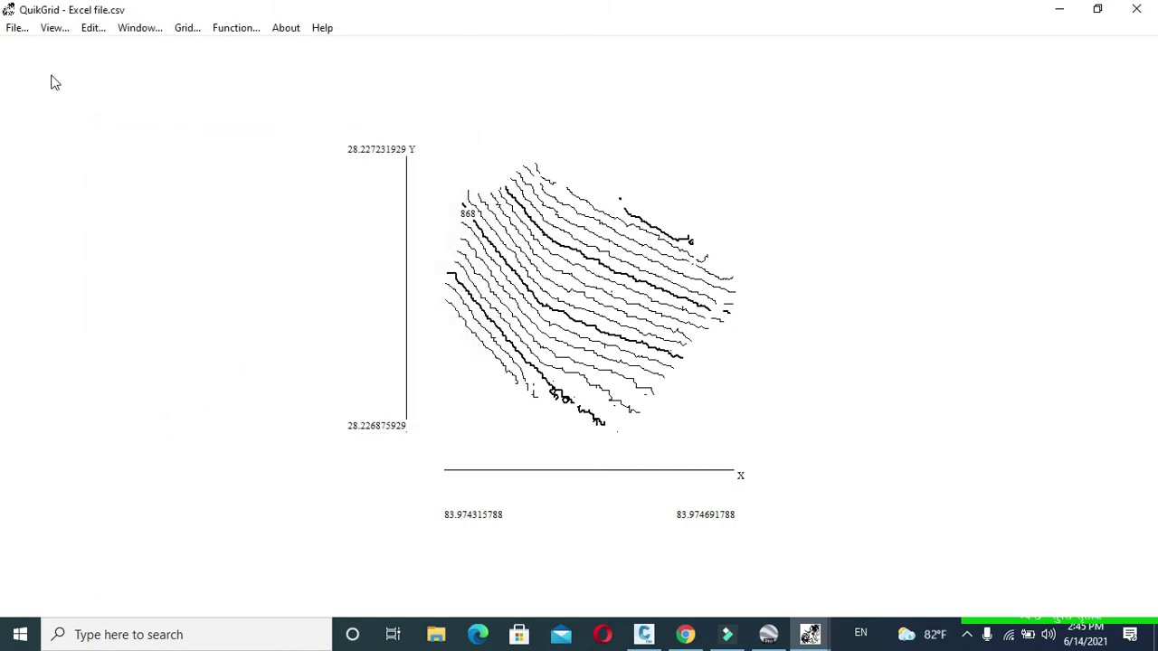
Export the contours as a DXF file named Contour on the Desktop, then minimise QuikGrid.
click(16, 27)
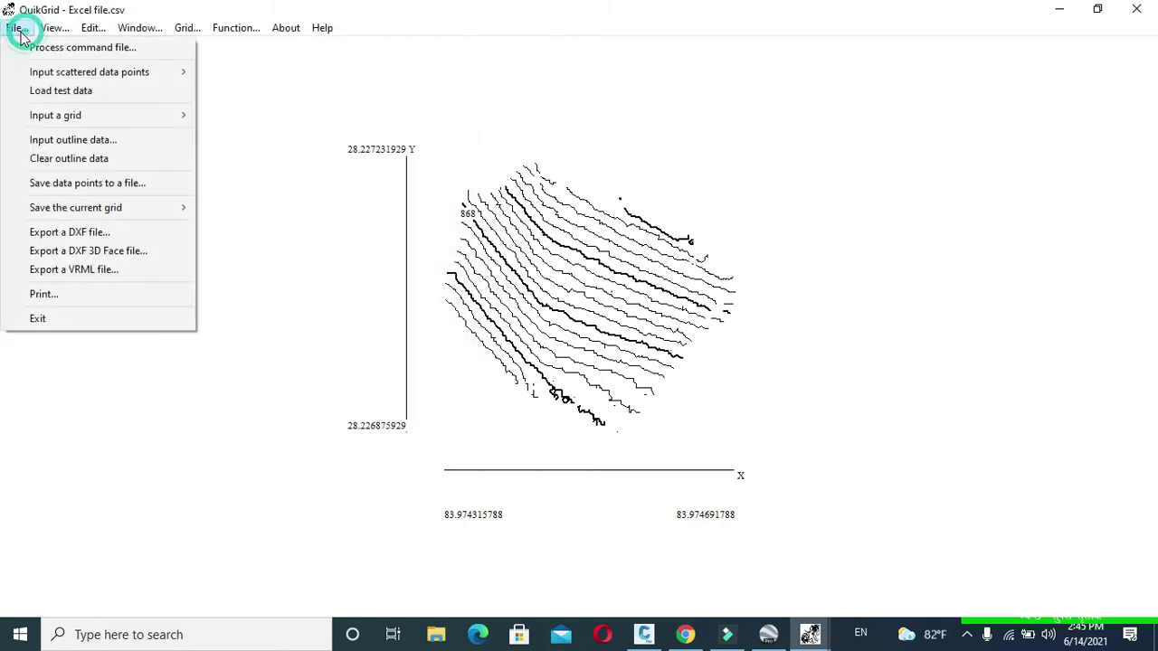
click(66, 234)
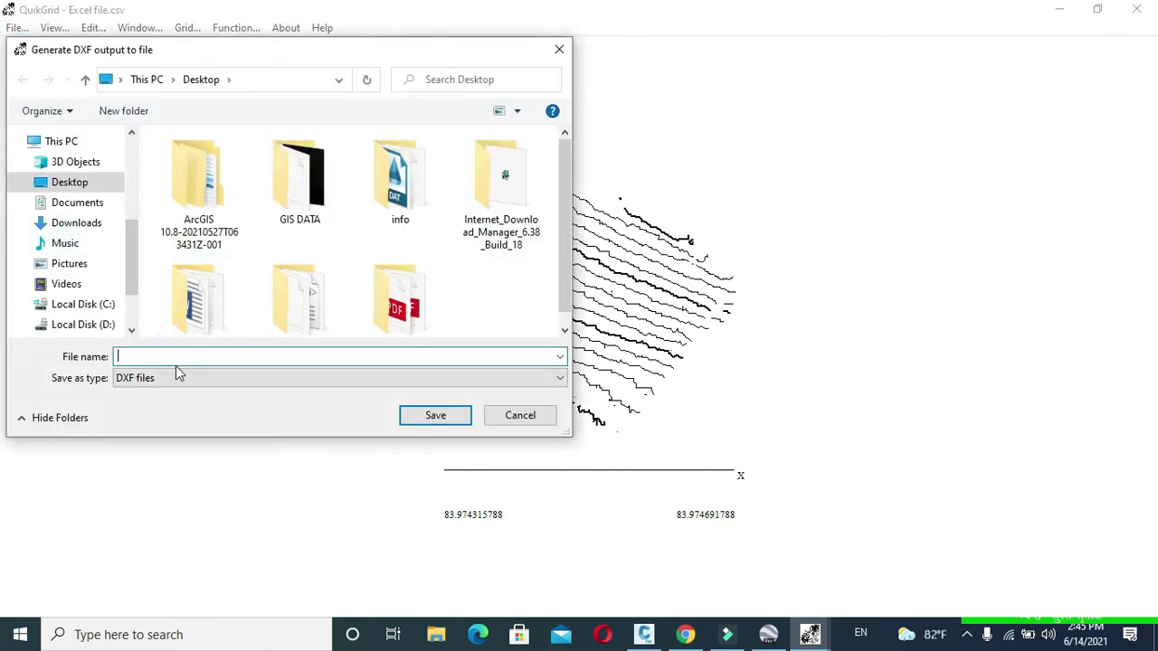
text(Contour)
click(443, 419)
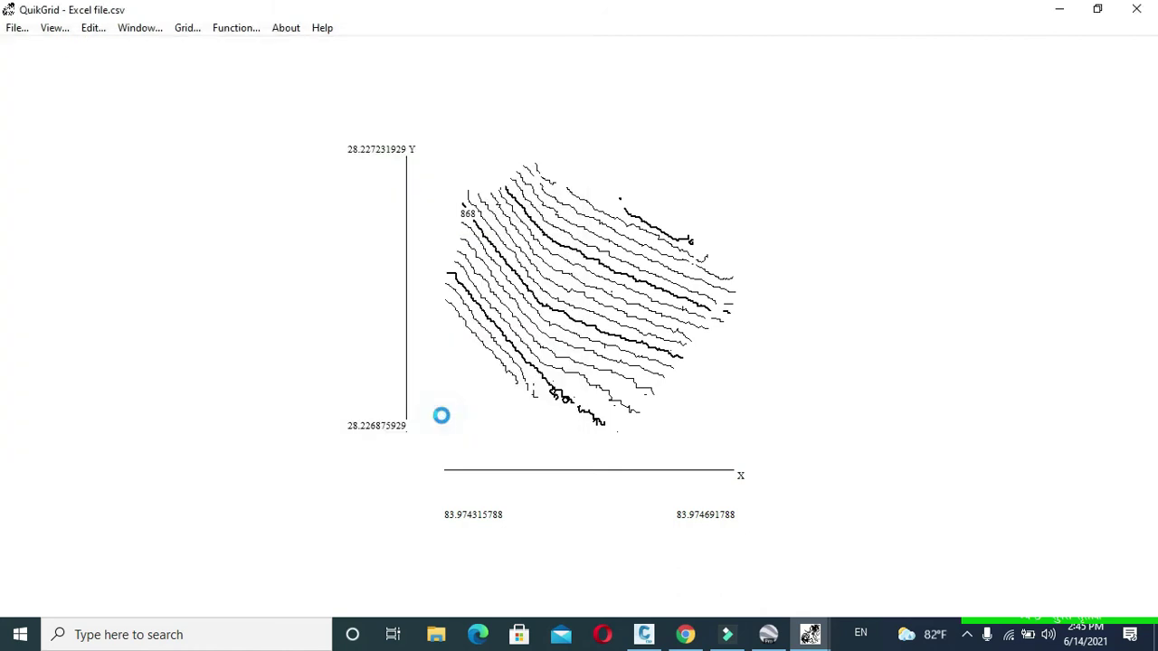
click(1060, 10)
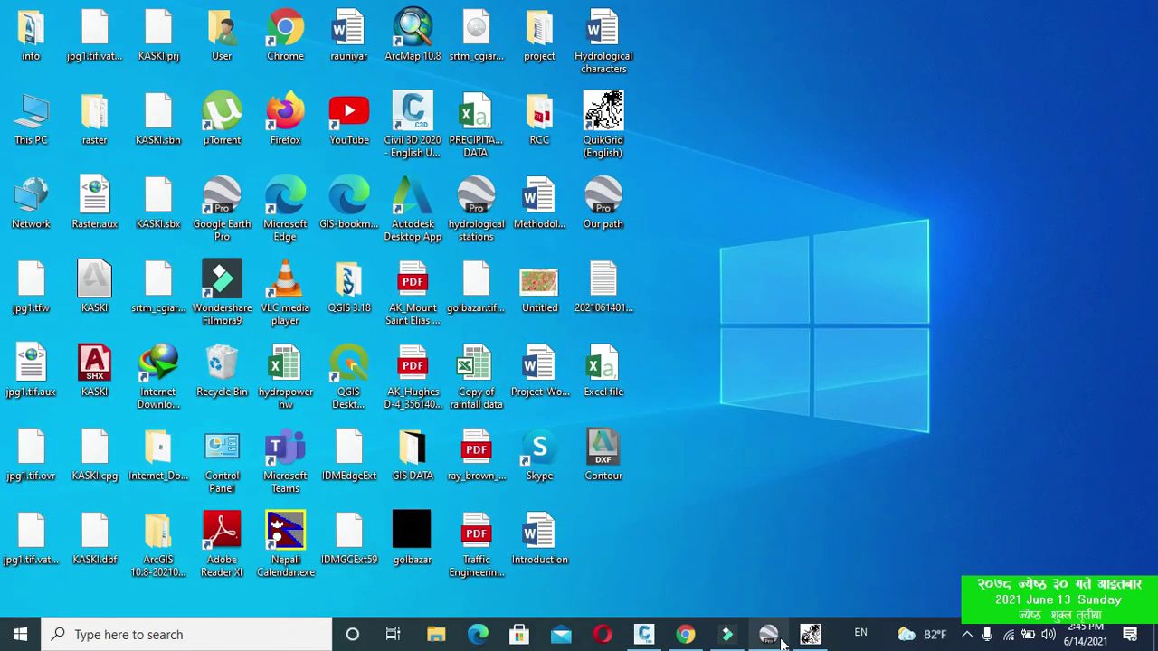
Restore Civil 3D and open Contour.dxf from the Desktop.
click(644, 634)
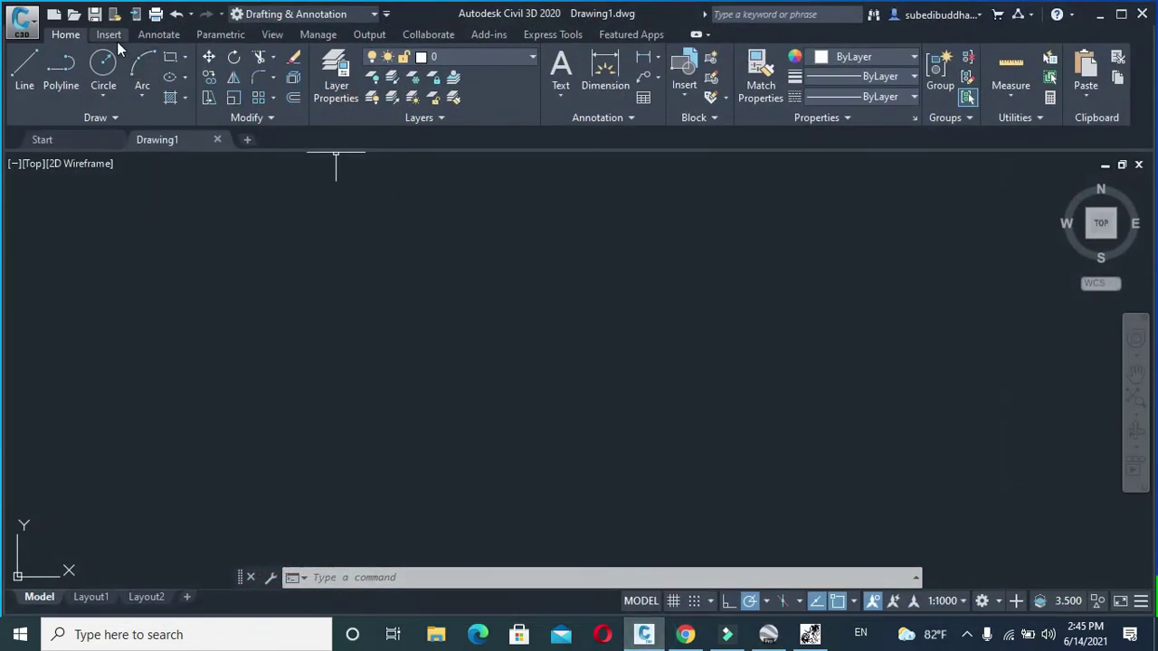
click(22, 18)
click(33, 163)
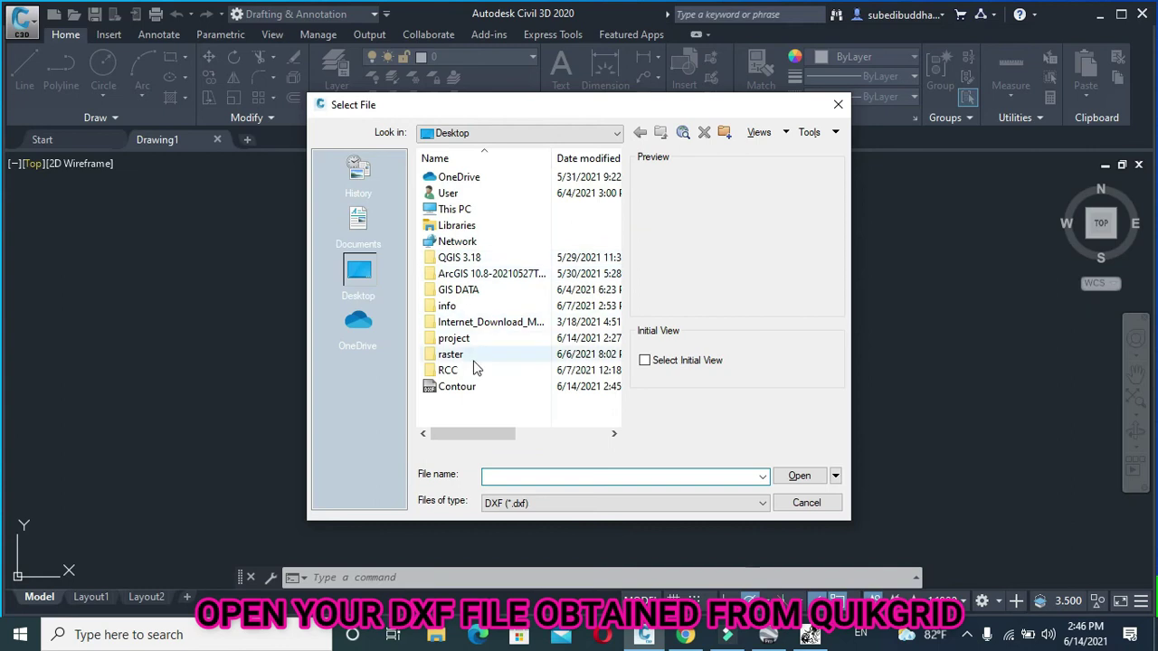
click(463, 387)
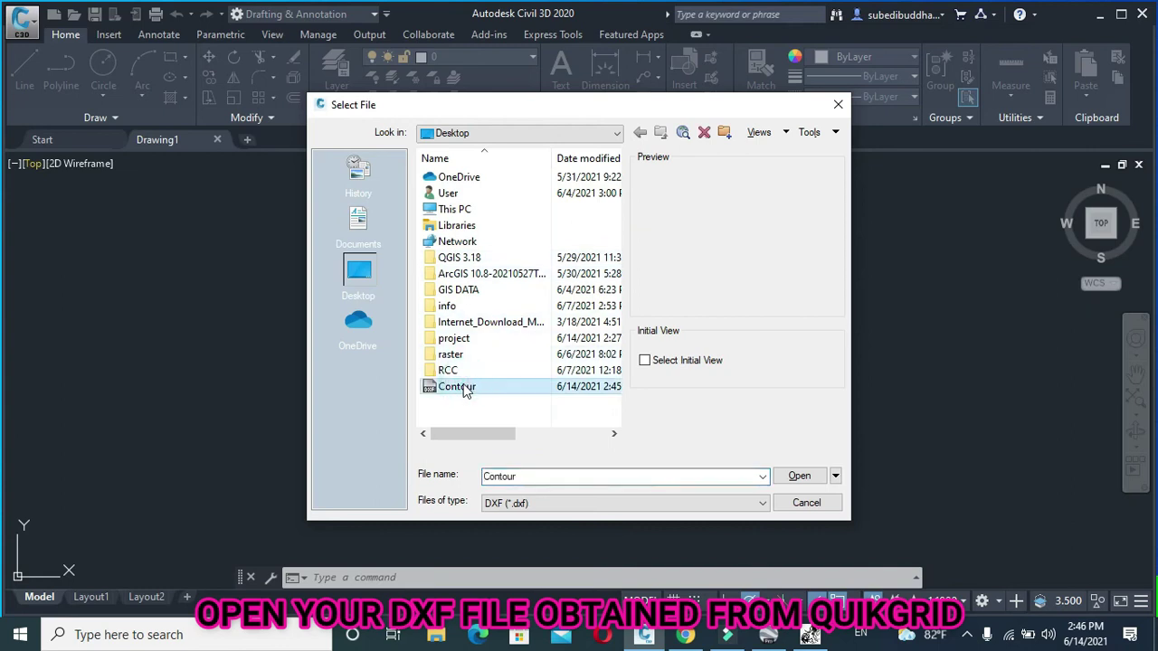
click(803, 475)
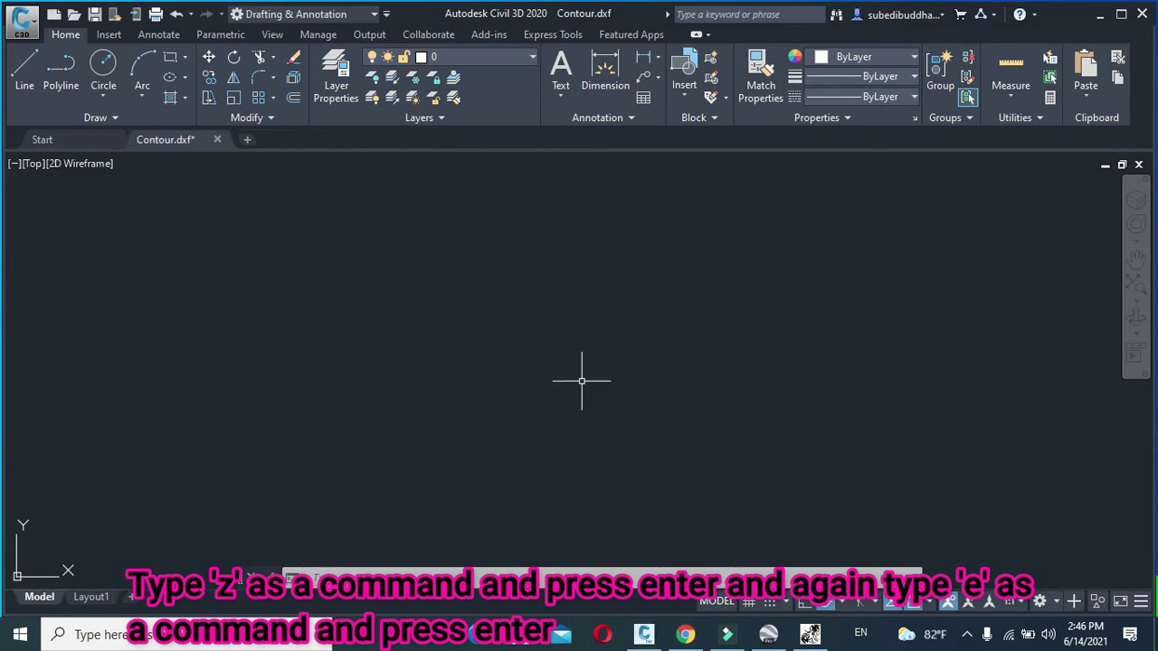
Zoom to extents with Z, E so contours 867 to 870 fill the drawing.
text(z)
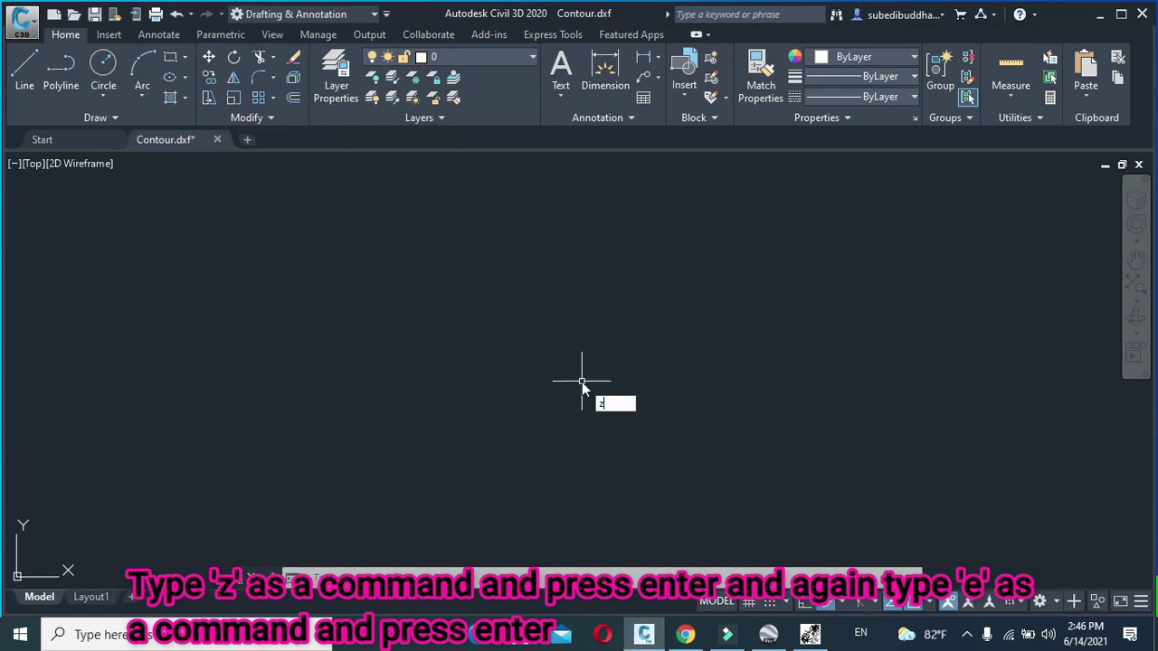
key(Return)
text(e)
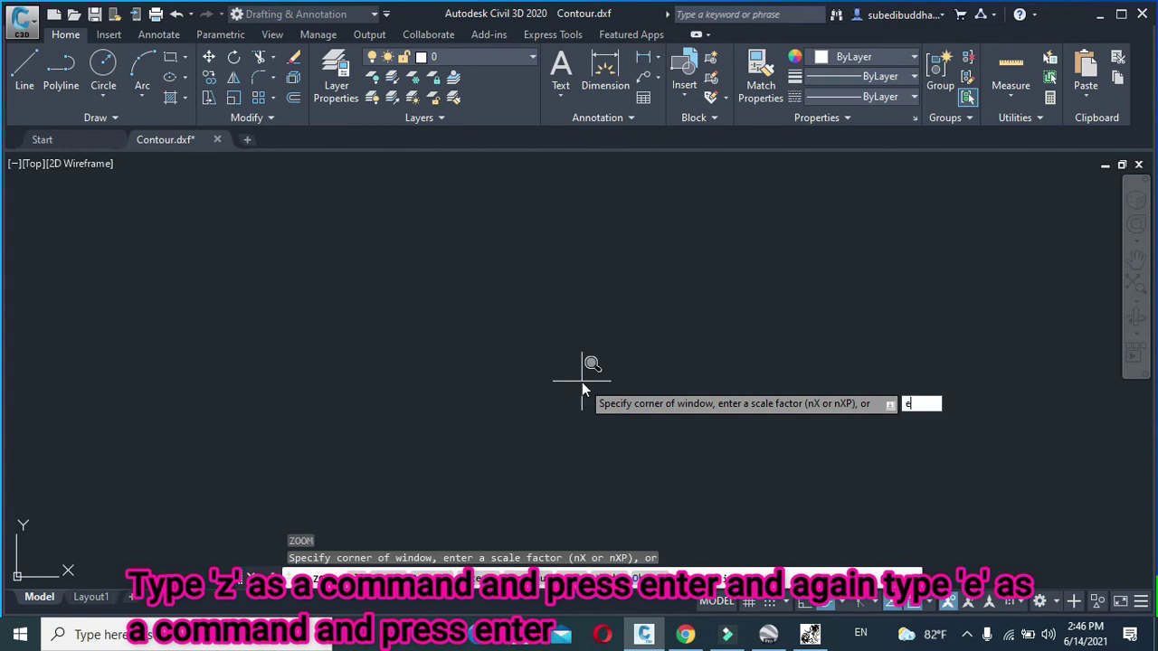
key(Return)
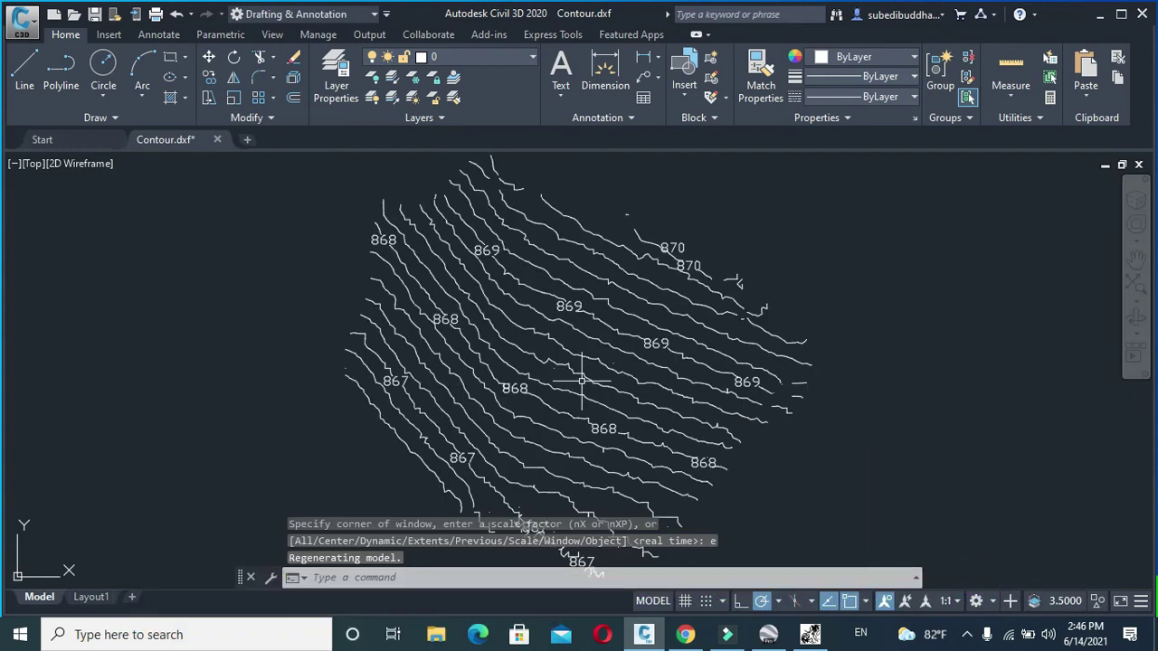
click(515, 58)
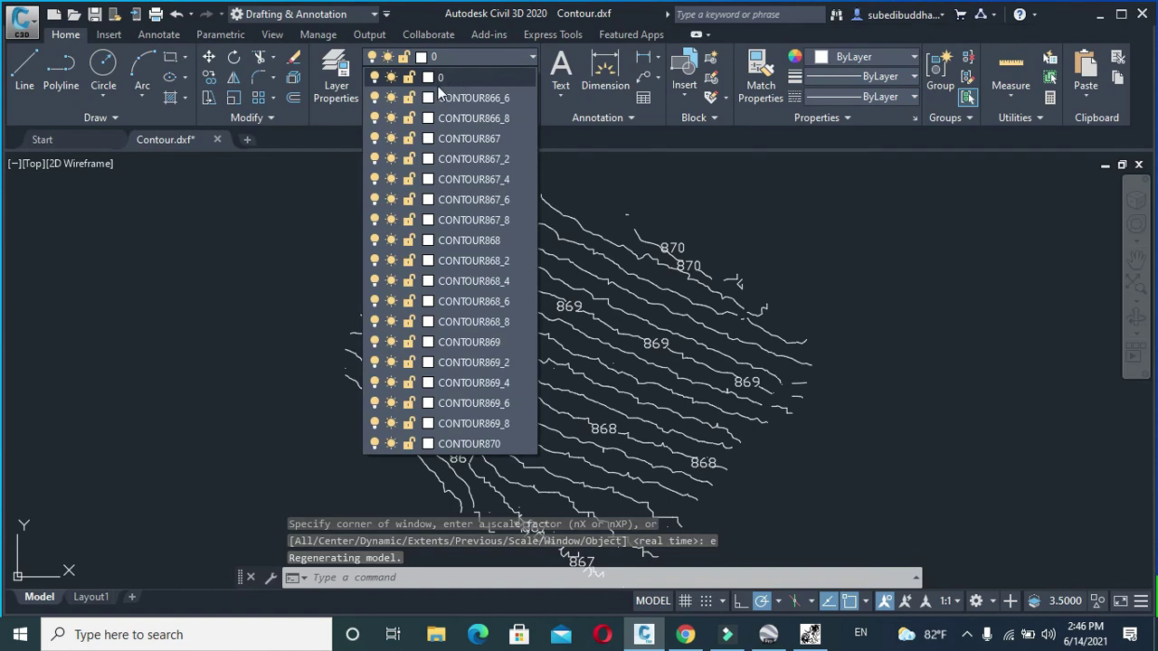
Set the CONTOUR867 and CONTOUR868 layer colours to magenta.
click(428, 141)
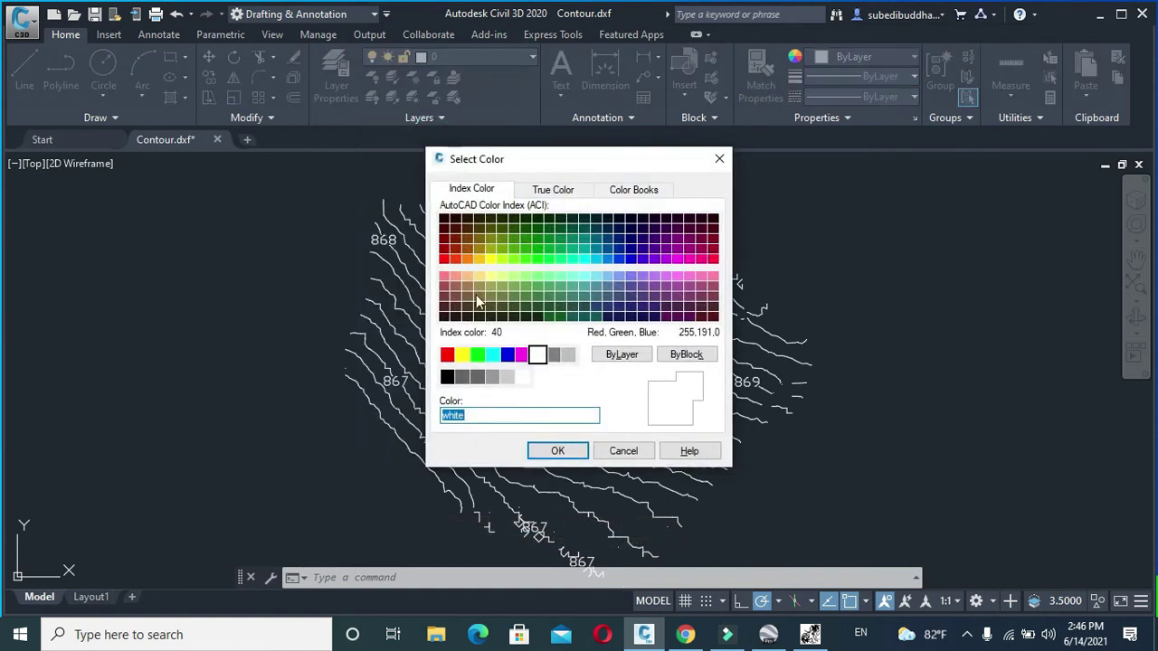
click(522, 359)
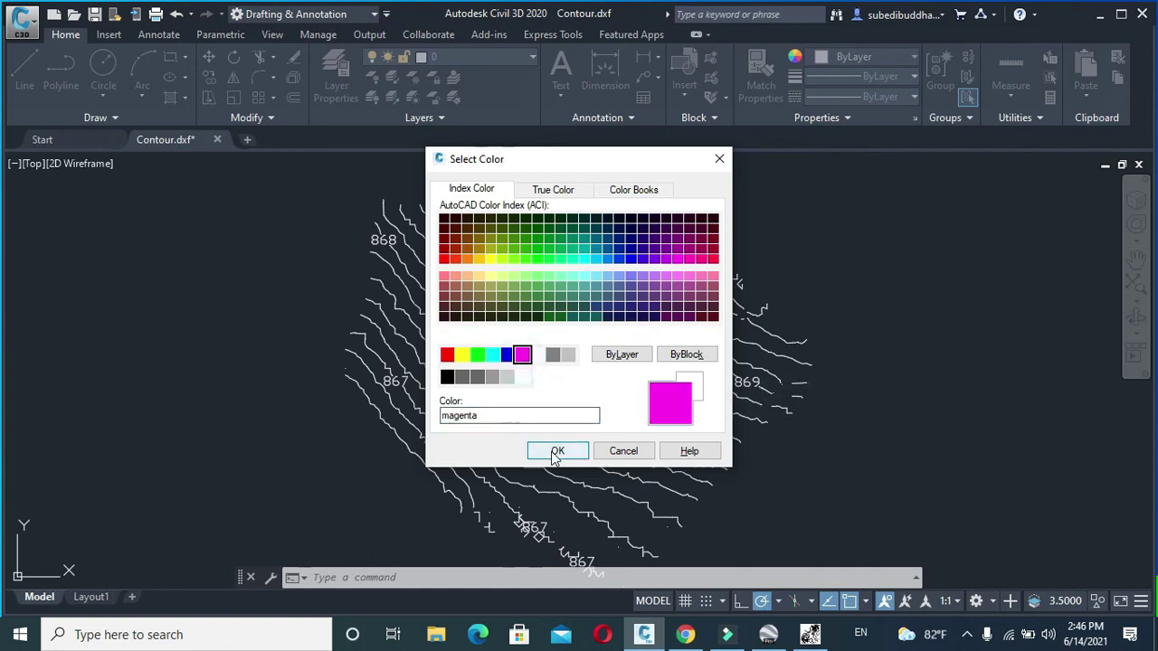
click(555, 451)
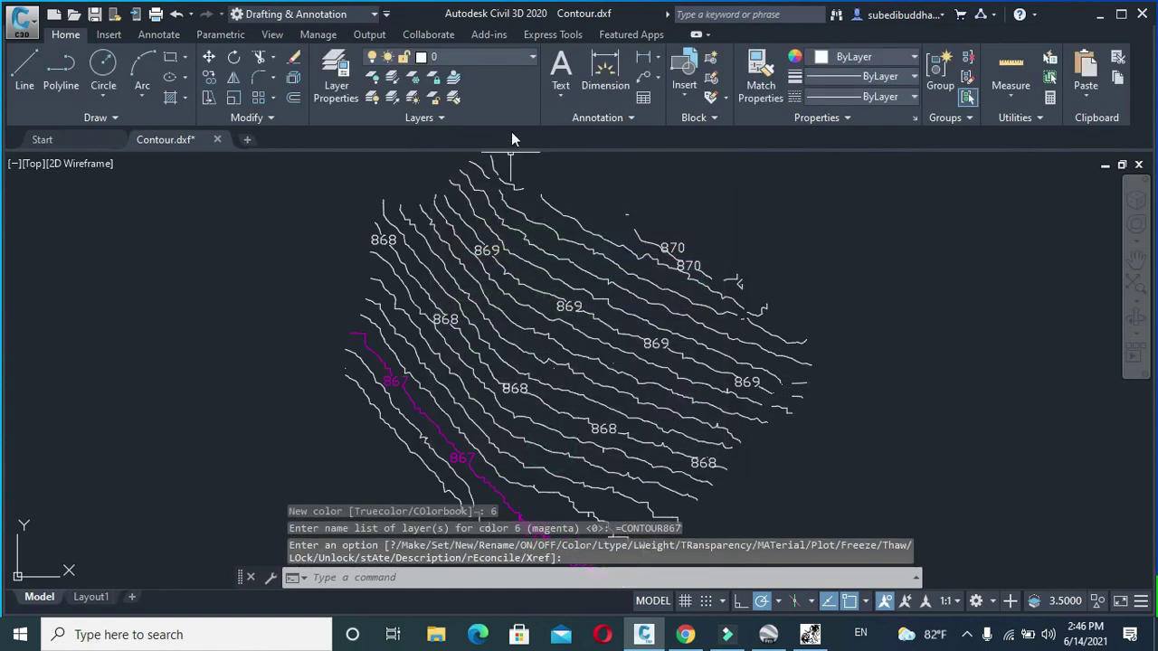
click(526, 59)
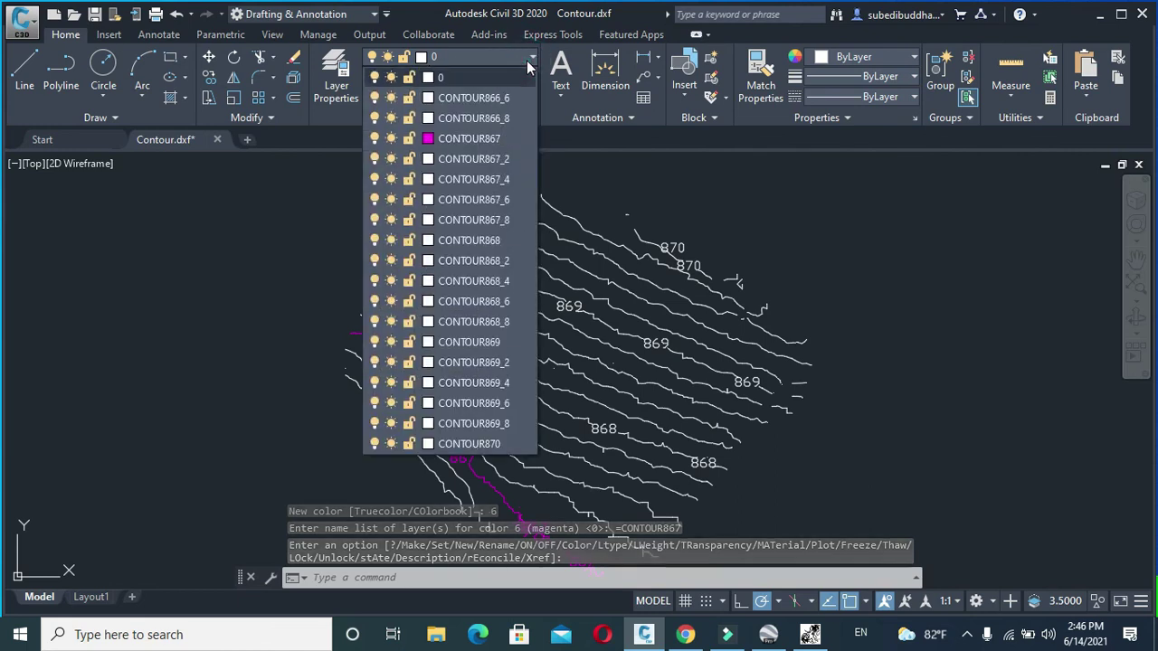
click(428, 241)
click(519, 351)
click(550, 449)
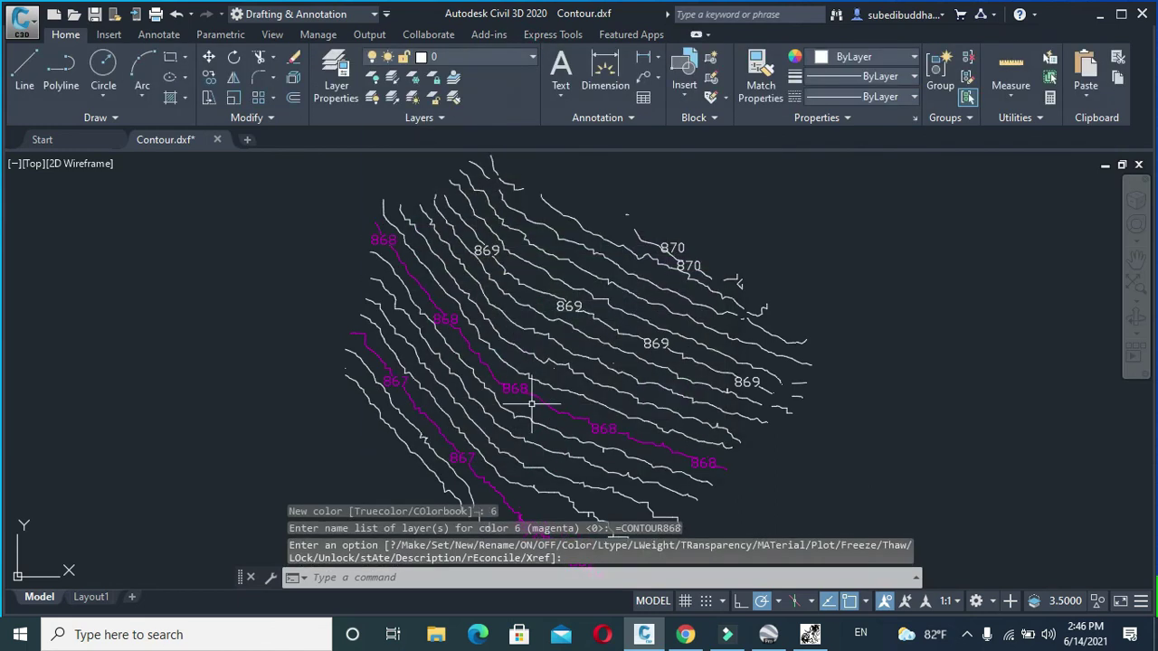
Set the CONTOUR869 and CONTOUR870 layer colours to magenta.
click(423, 55)
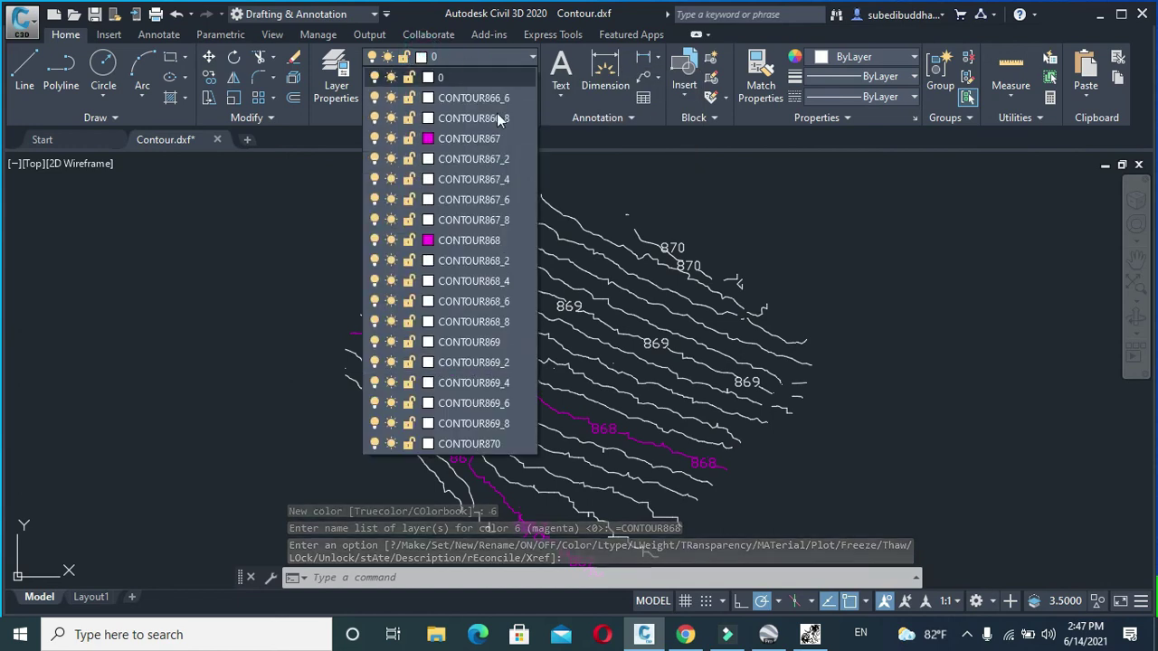
click(427, 335)
click(521, 353)
click(554, 451)
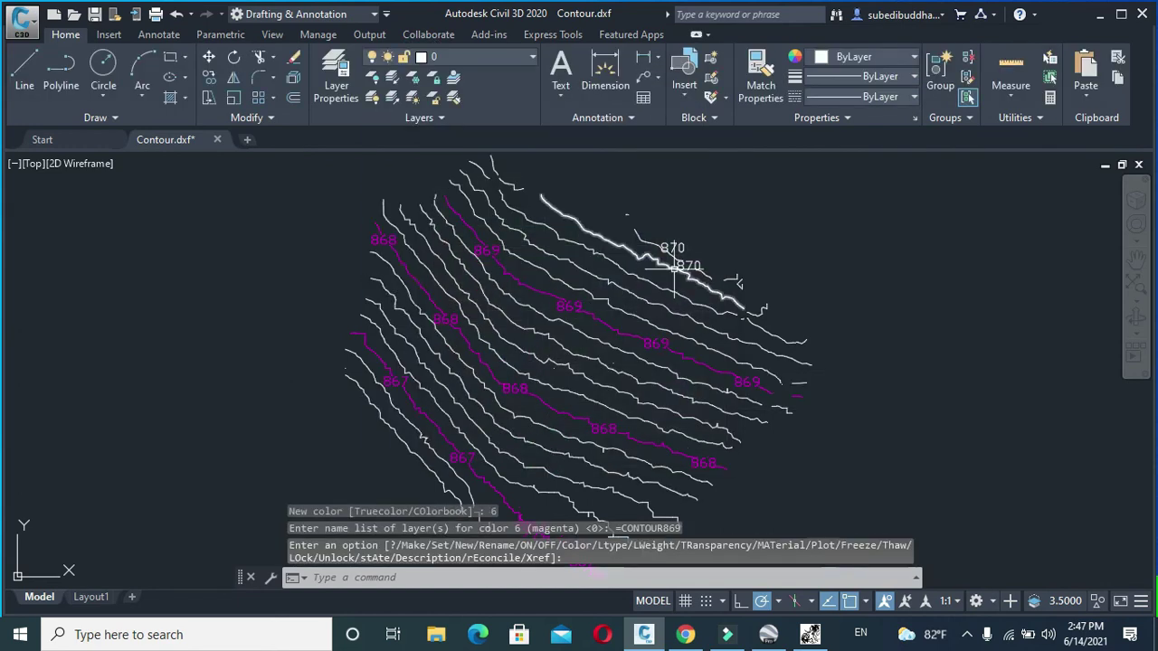
click(489, 58)
click(427, 421)
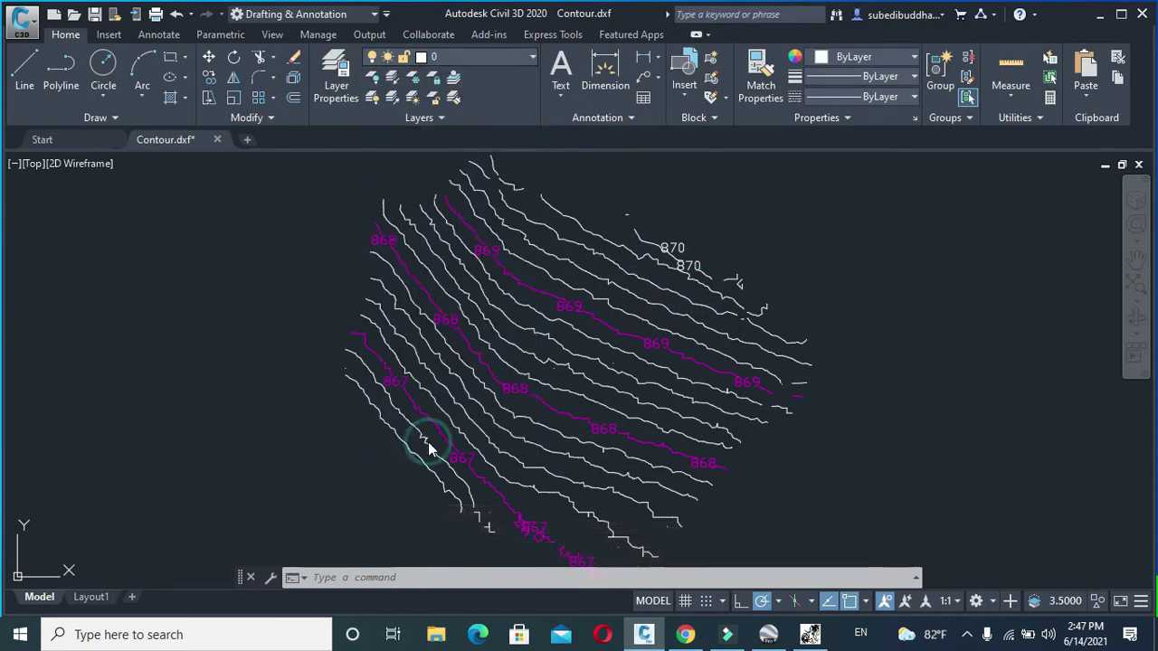
click(521, 354)
click(554, 450)
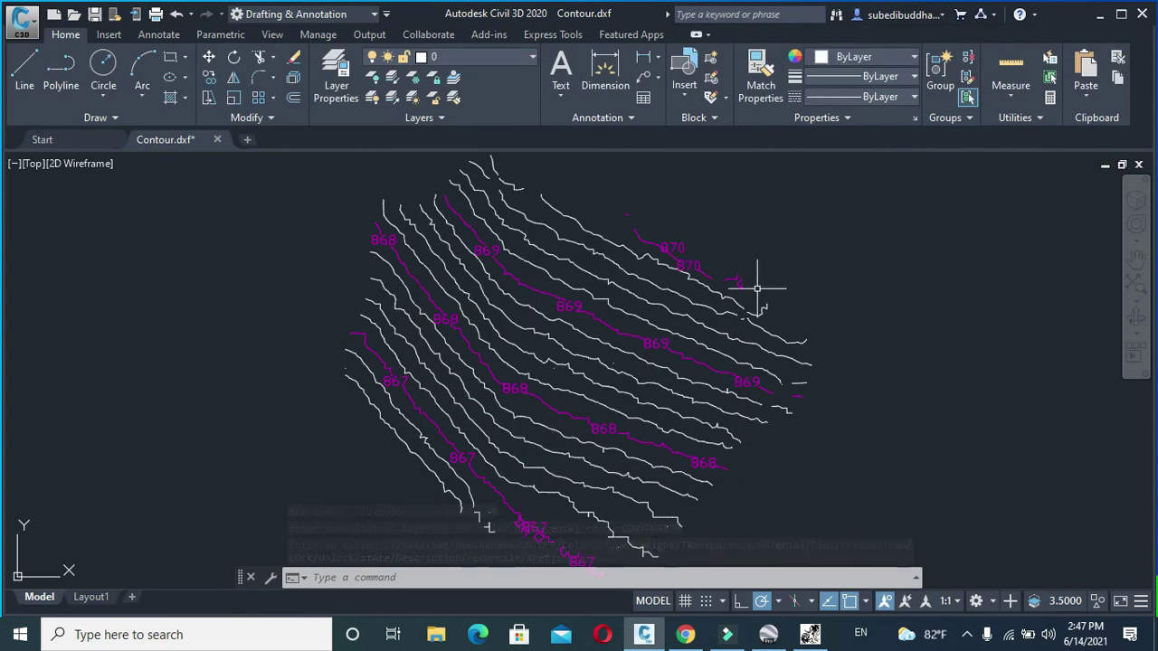
Erase the two stray contour fragments beside the 870 line.
mouse_move(757, 286)
mouse_down()
mouse_move(731, 259)
mouse_move(749, 263)
mouse_up()
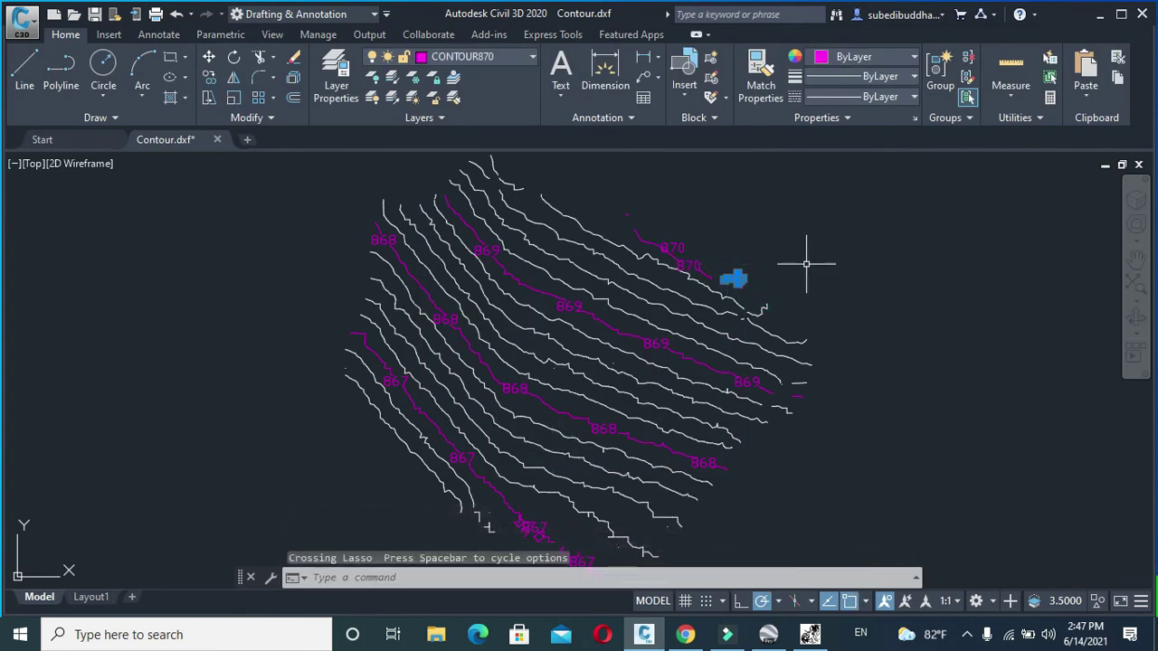
key(Delete)
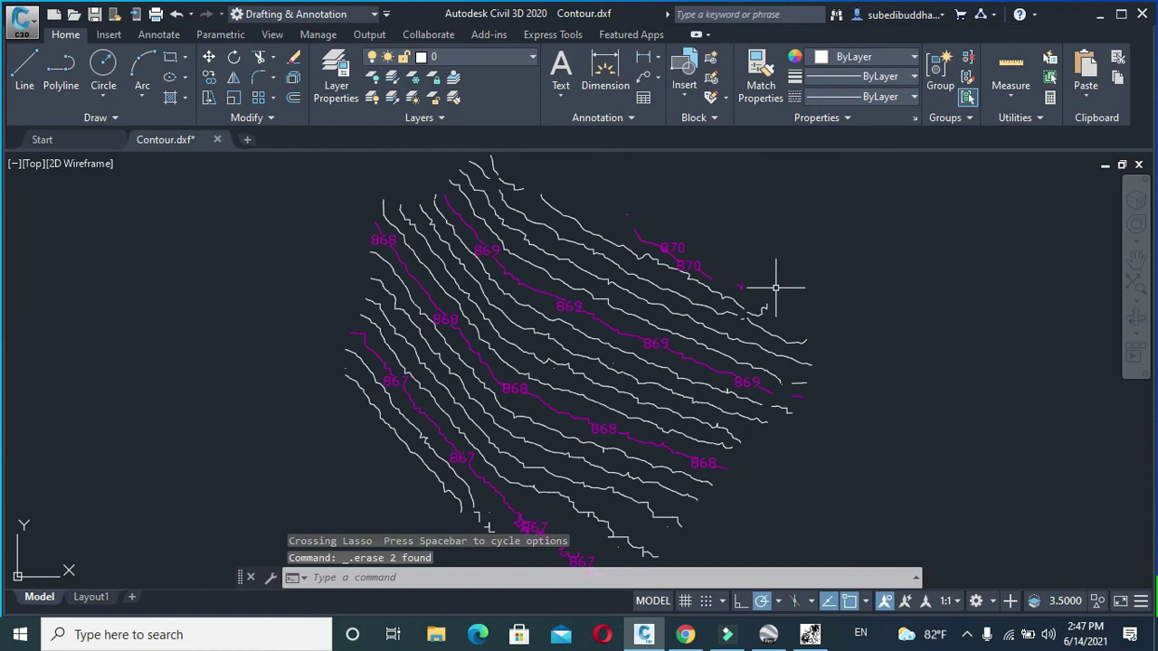
click(758, 295)
click(735, 267)
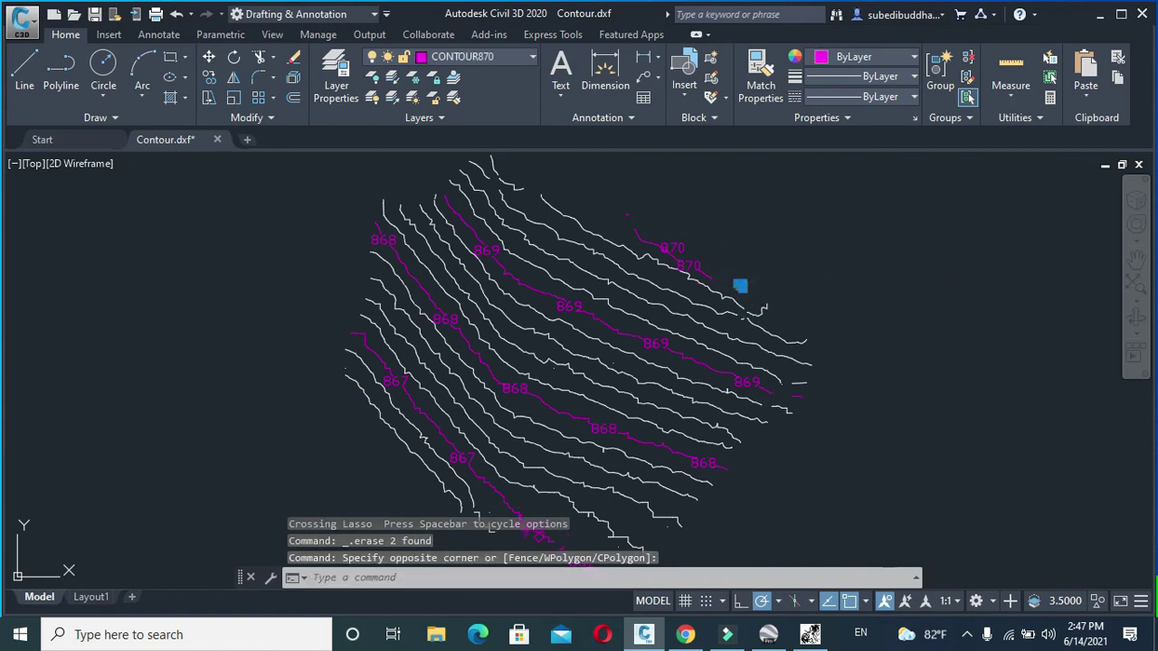
key(Delete)
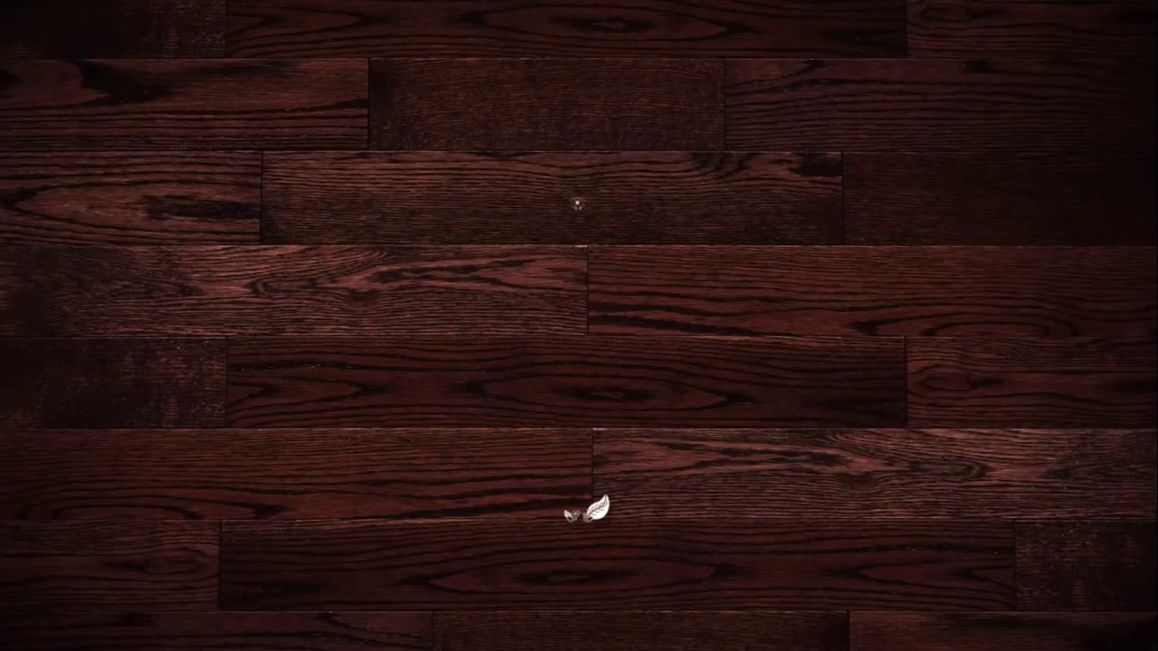